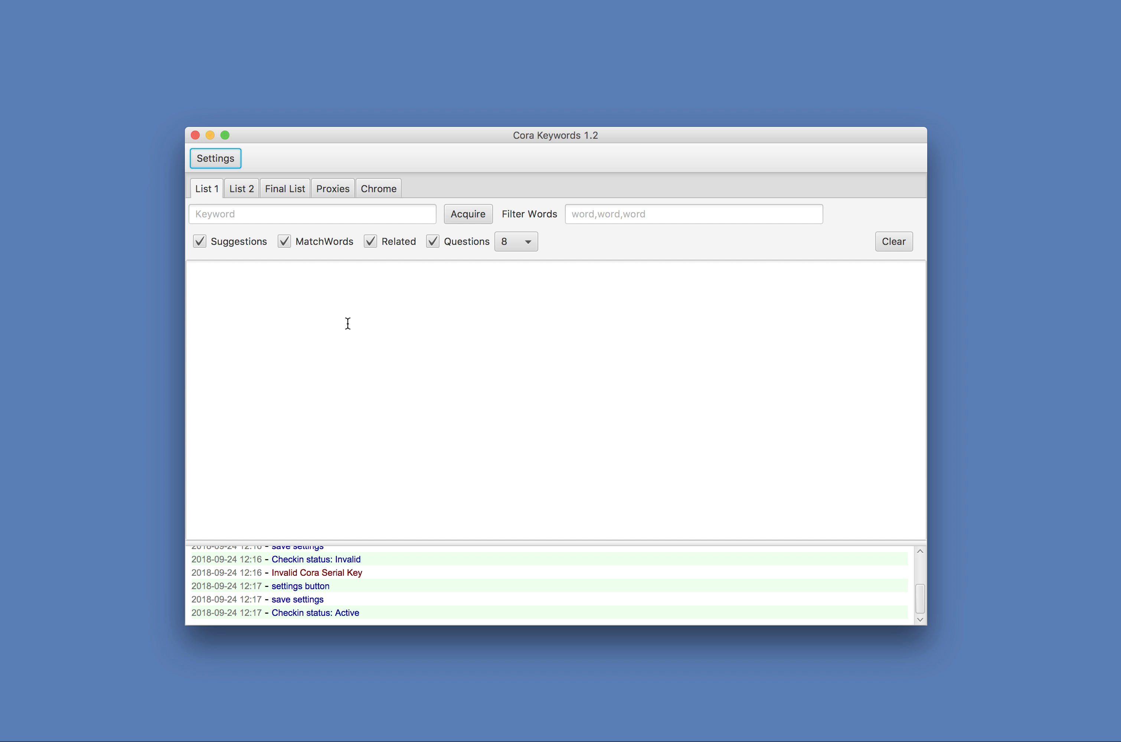
Step: Acquire keyword suggestions for "seattle plumber" in List 1 and enlarge the window and its results area
click(249, 212)
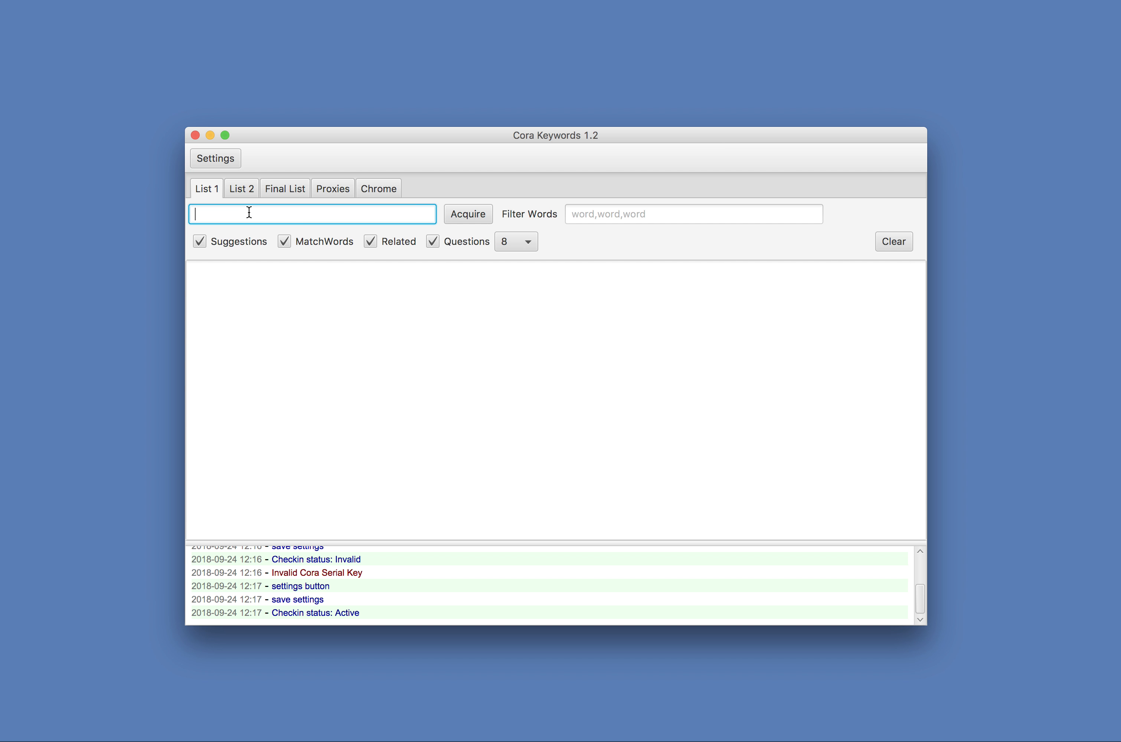
text(seattle plumber)
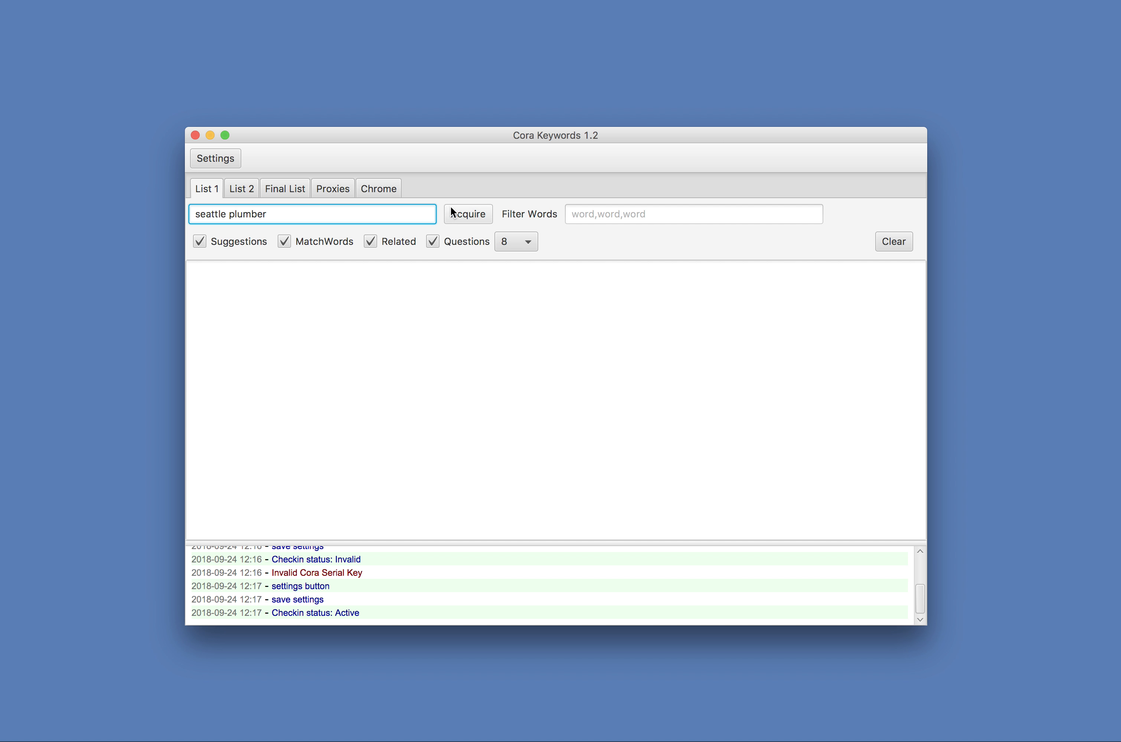
click(461, 216)
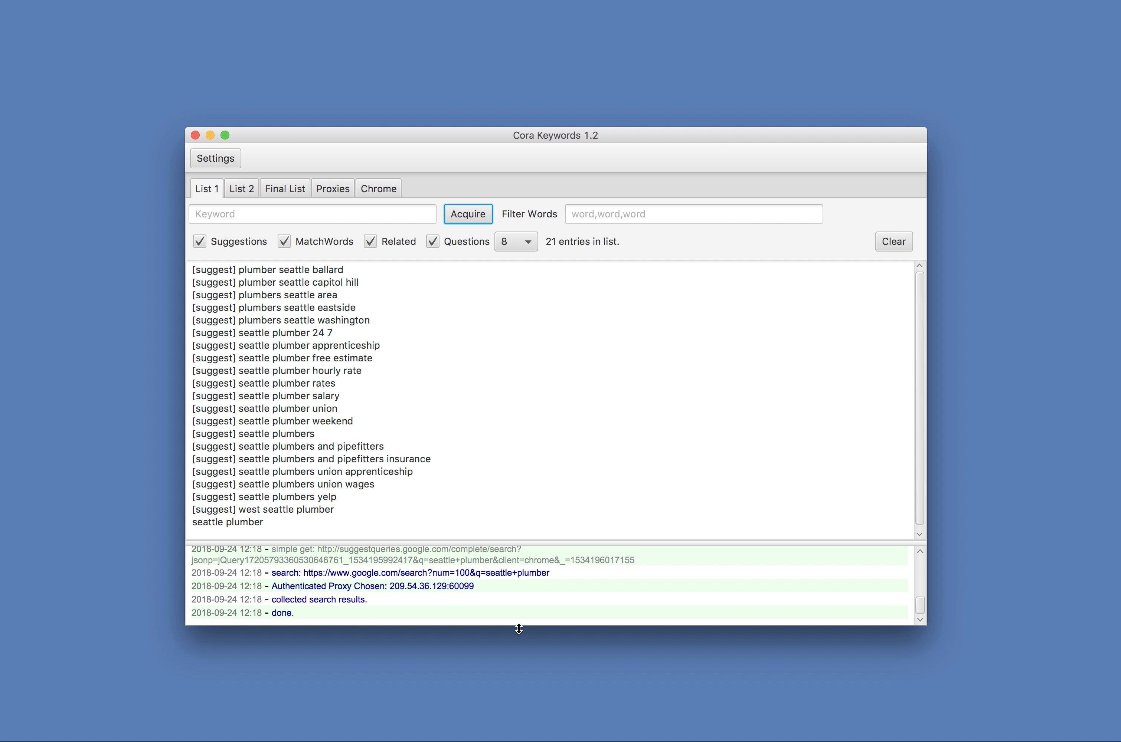
drag(517, 626, 531, 722)
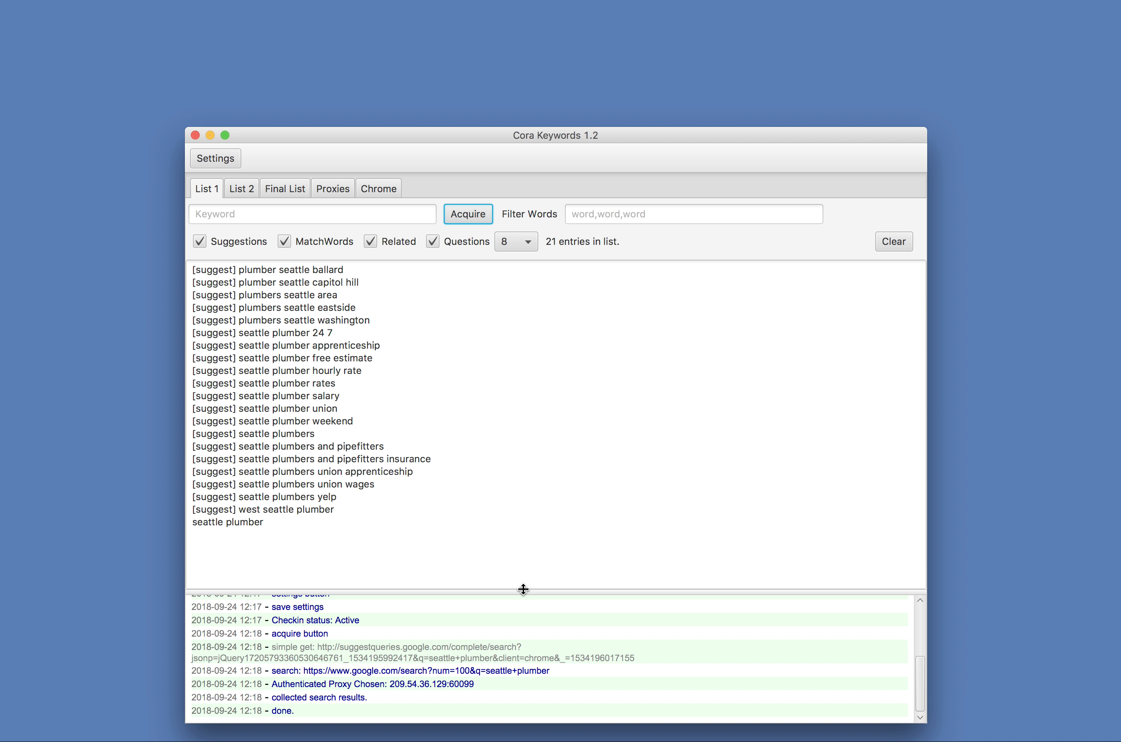
drag(523, 588, 522, 633)
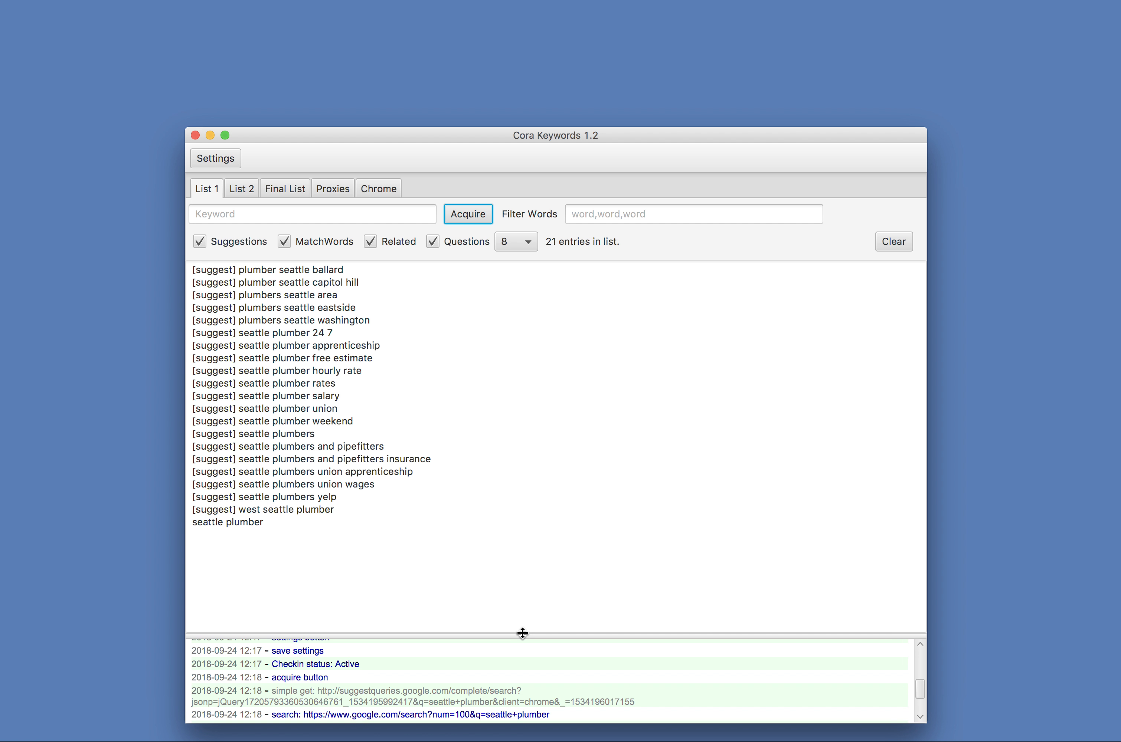
Step: Delete the seattle plumber apprenticeship, hourly rate, rates, salary and union suggestions from List 1
click(223, 273)
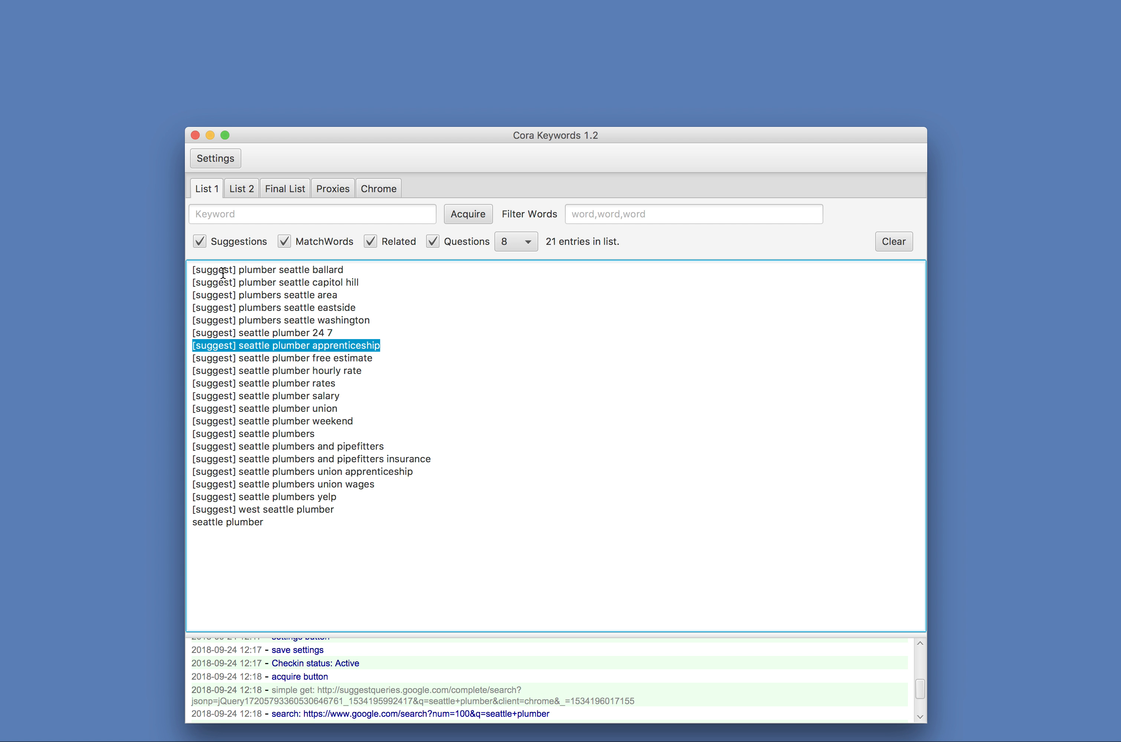
key(BackSpace)
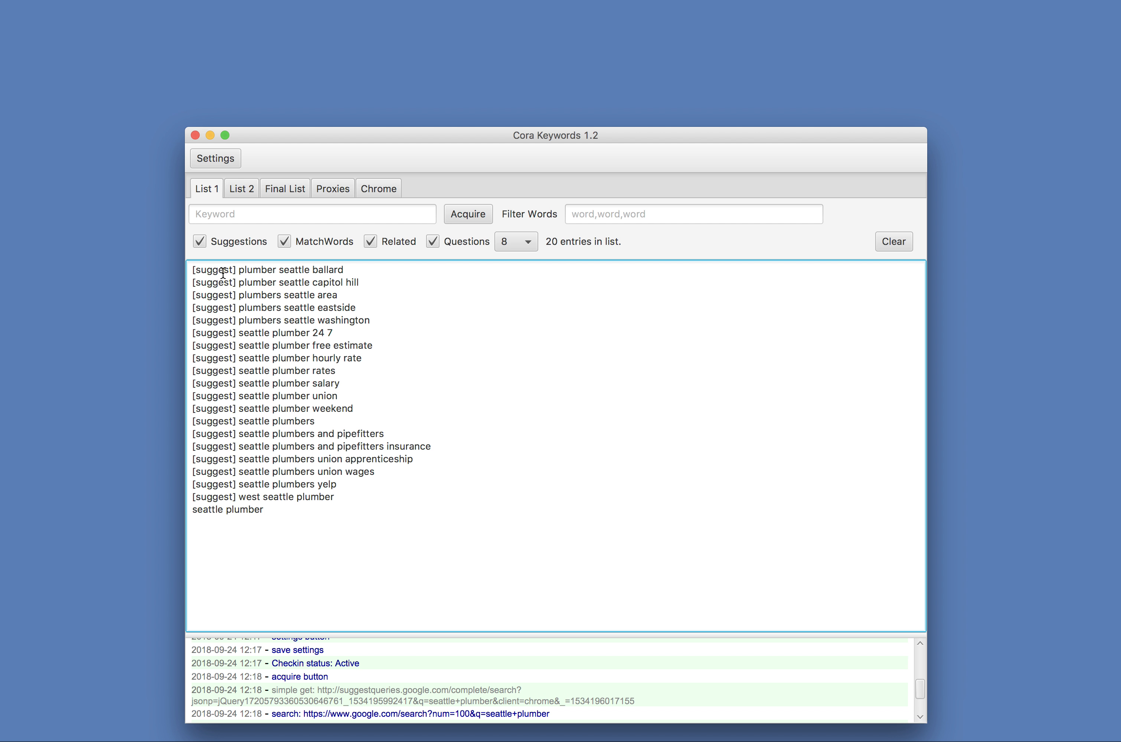
key(shift+Down)
key(shift+Down)
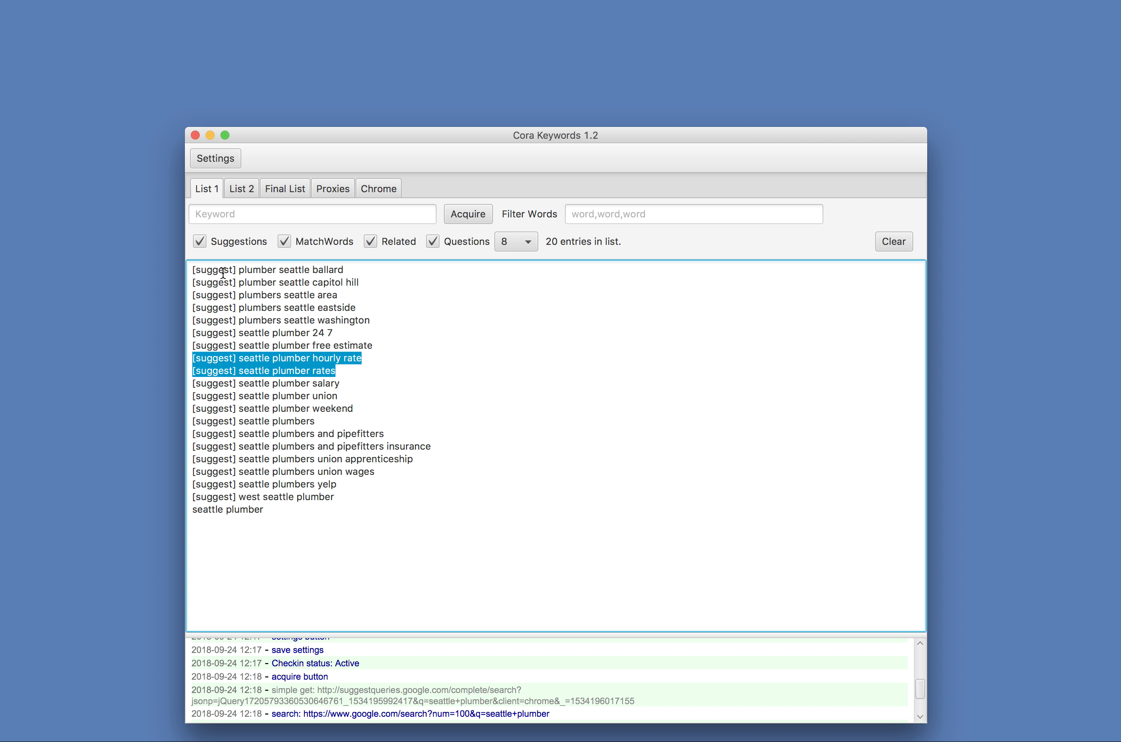
key(shift+Down)
key(shift+Down)
key(BackSpace)
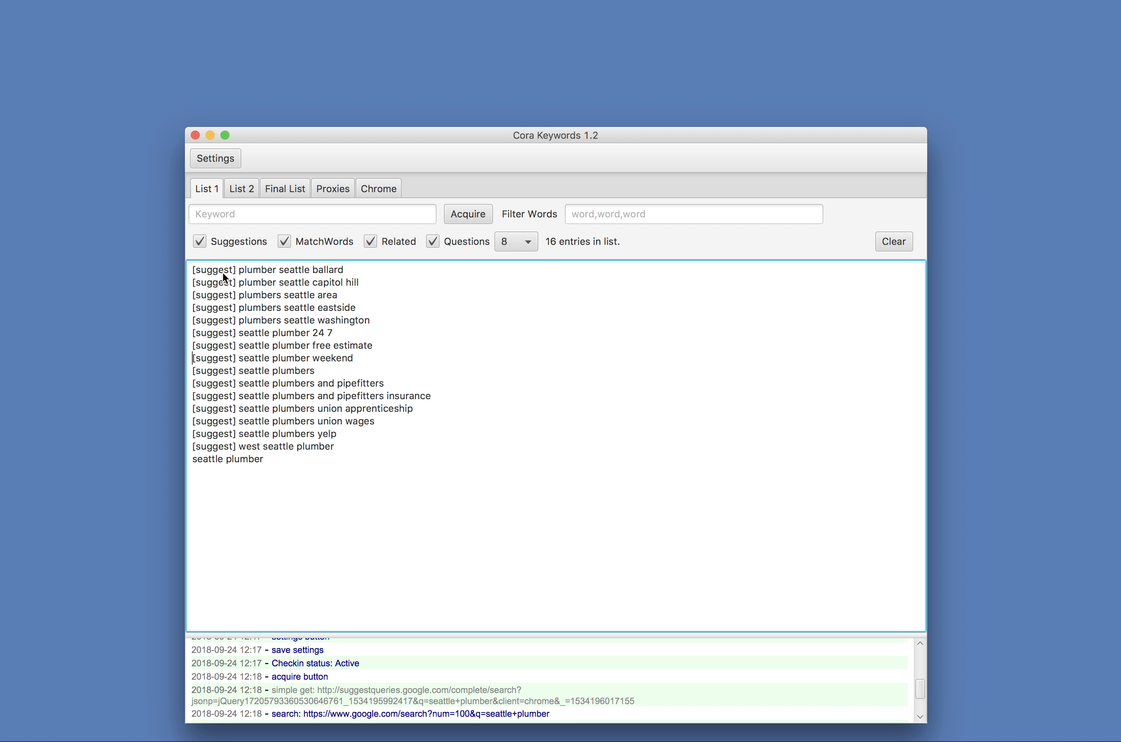
Step: Delete the five "seattle plumbers" suggestions from "and pipefitters" through "yelp" in List 1
key(Up)
key(Up)
key(shift+Down)
key(shift+Down)
key(shift+Down)
key(shift+Down)
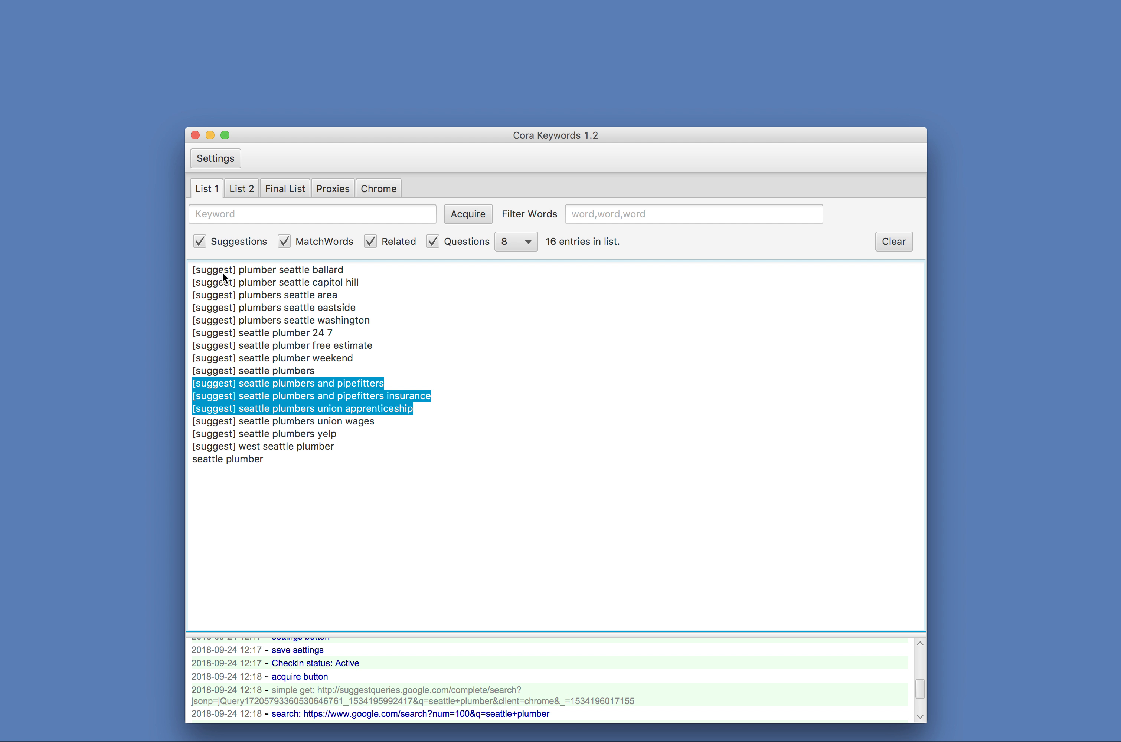
key(shift+Down)
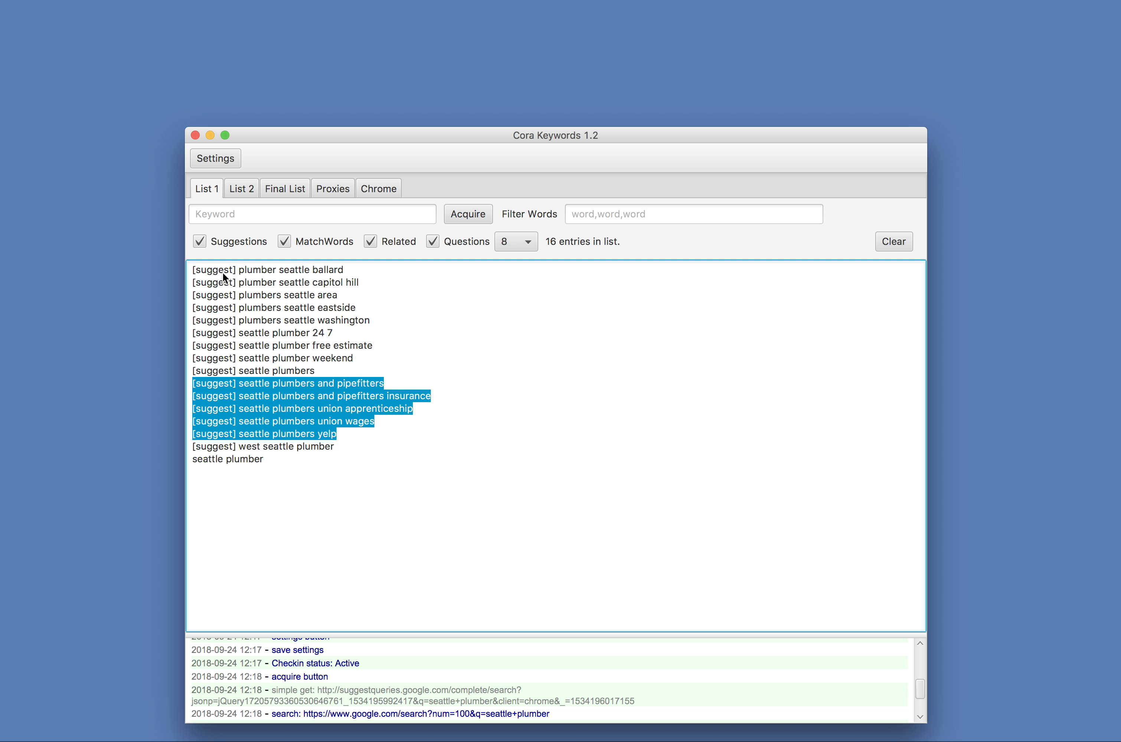
key(BackSpace)
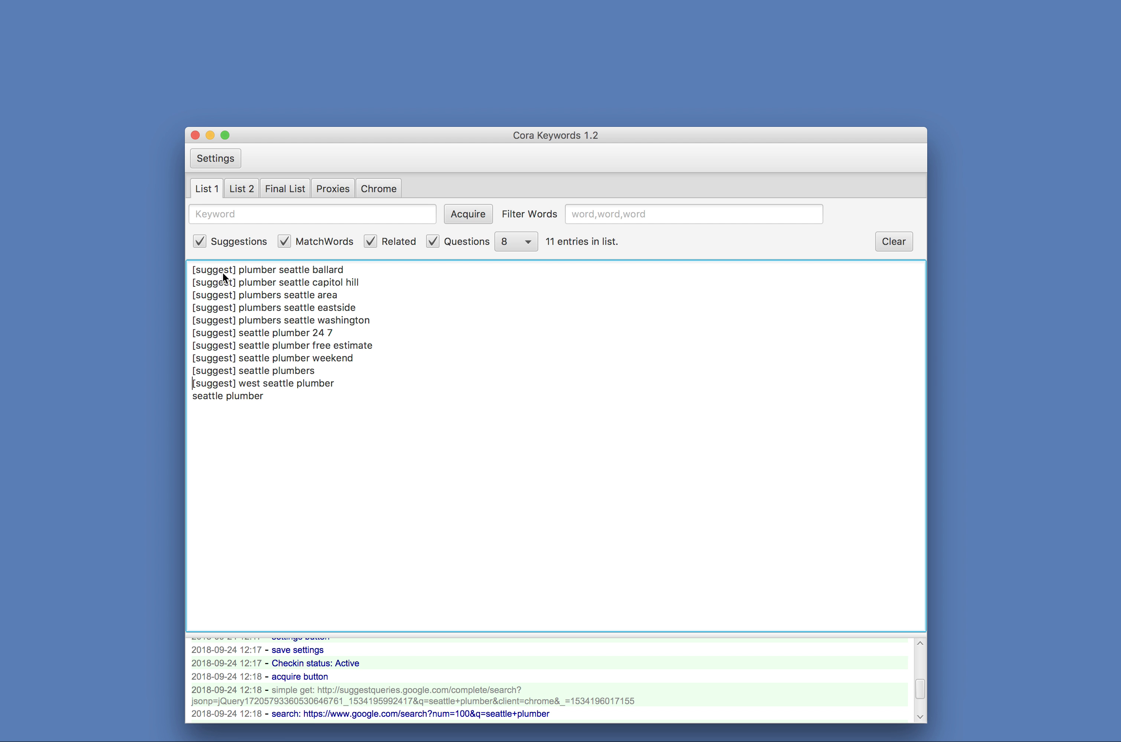
Step: Delete the west seattle, ballard, capitol hill and eastside suggestions from List 1
key(shift+Down)
key(BackSpace)
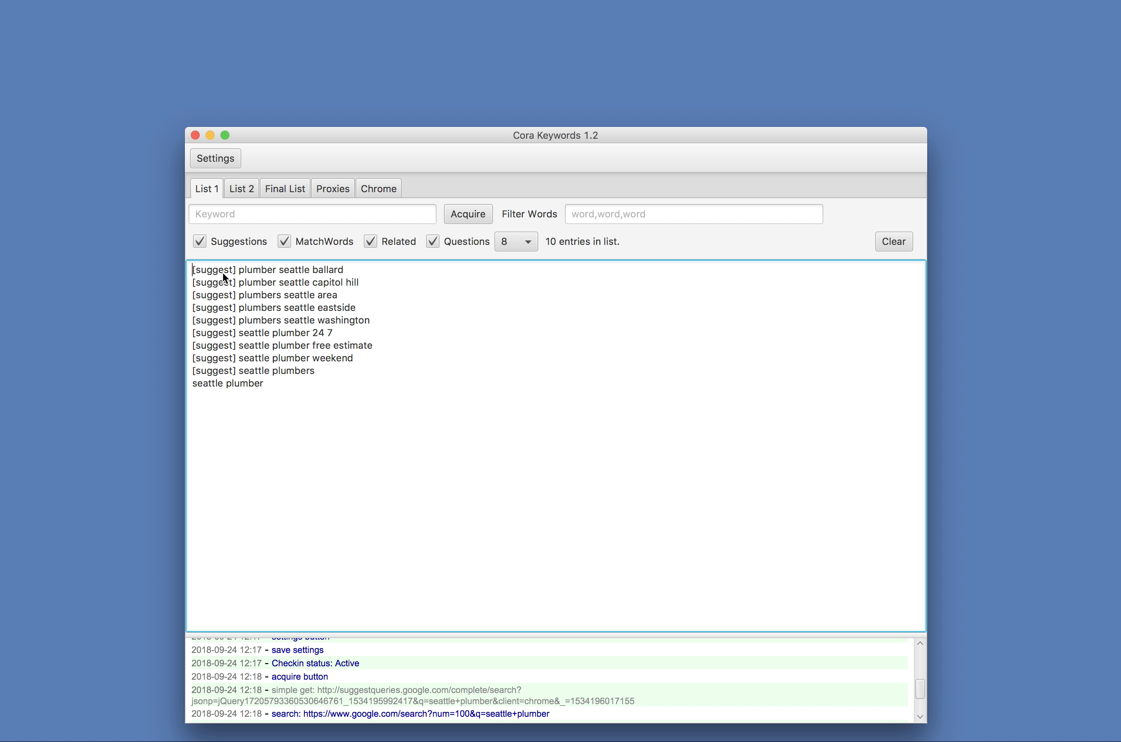
key(shift+Down)
key(shift+Down)
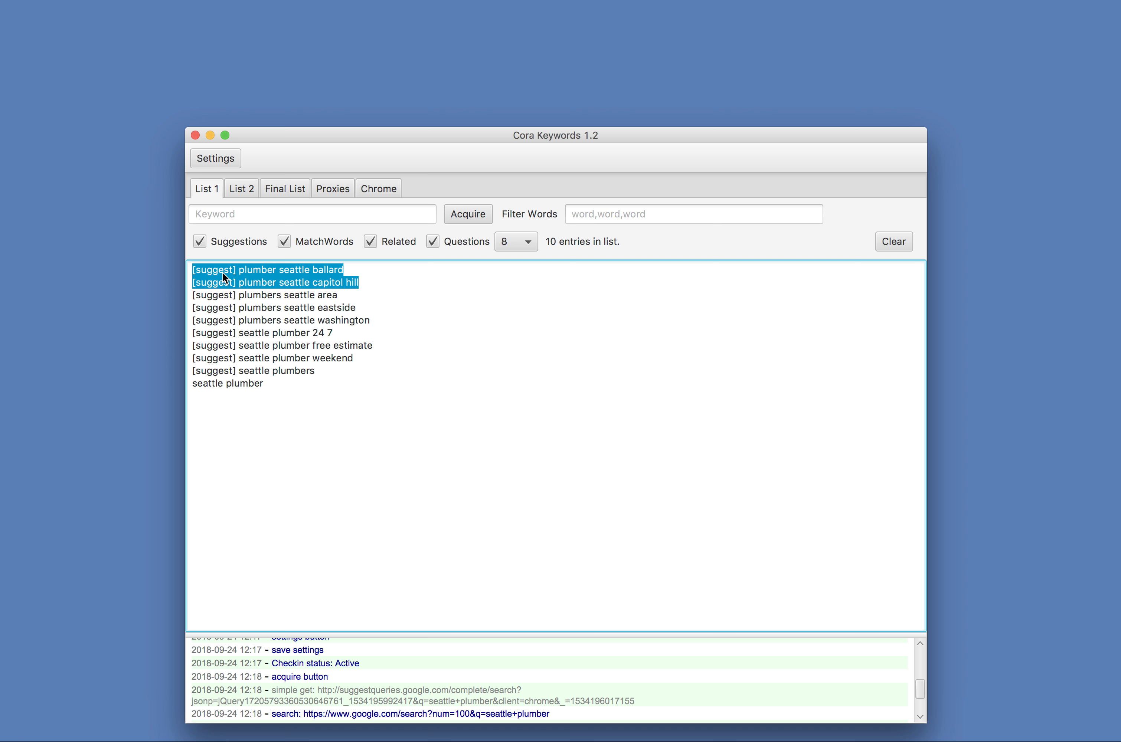
key(BackSpace)
key(Down)
key(shift+Down)
key(BackSpace)
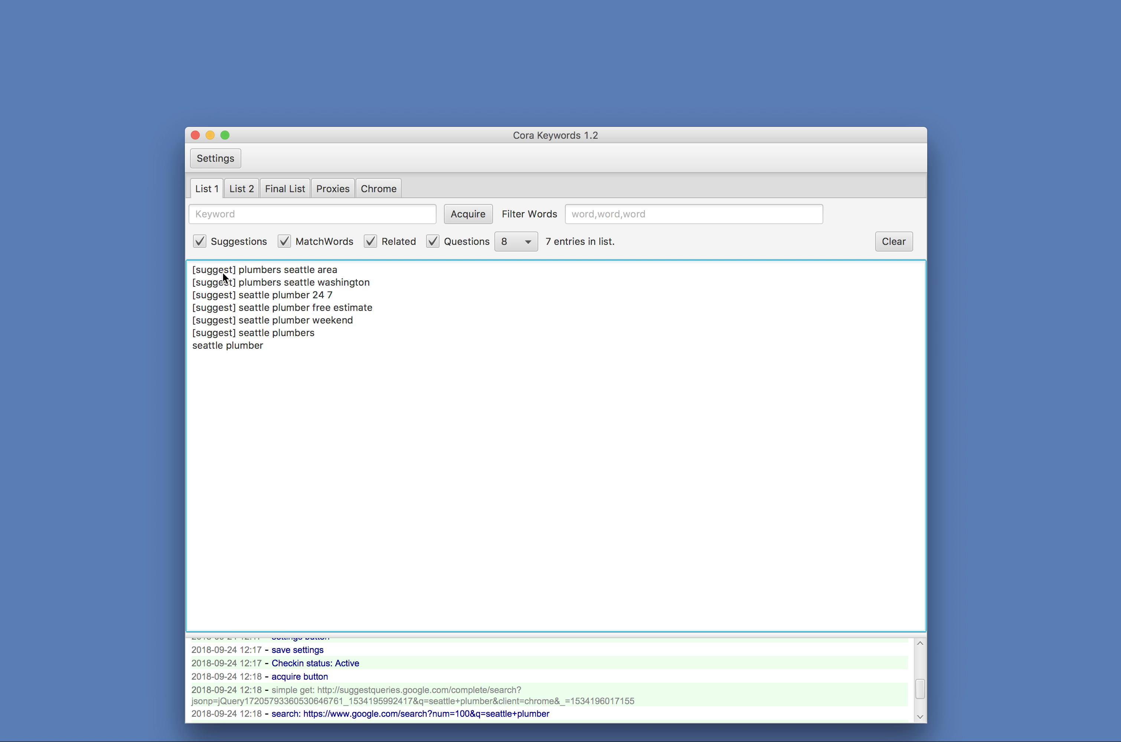
Step: Acquire the cities within a 7-mile radius of Seattle, WA, US in List 2
click(245, 189)
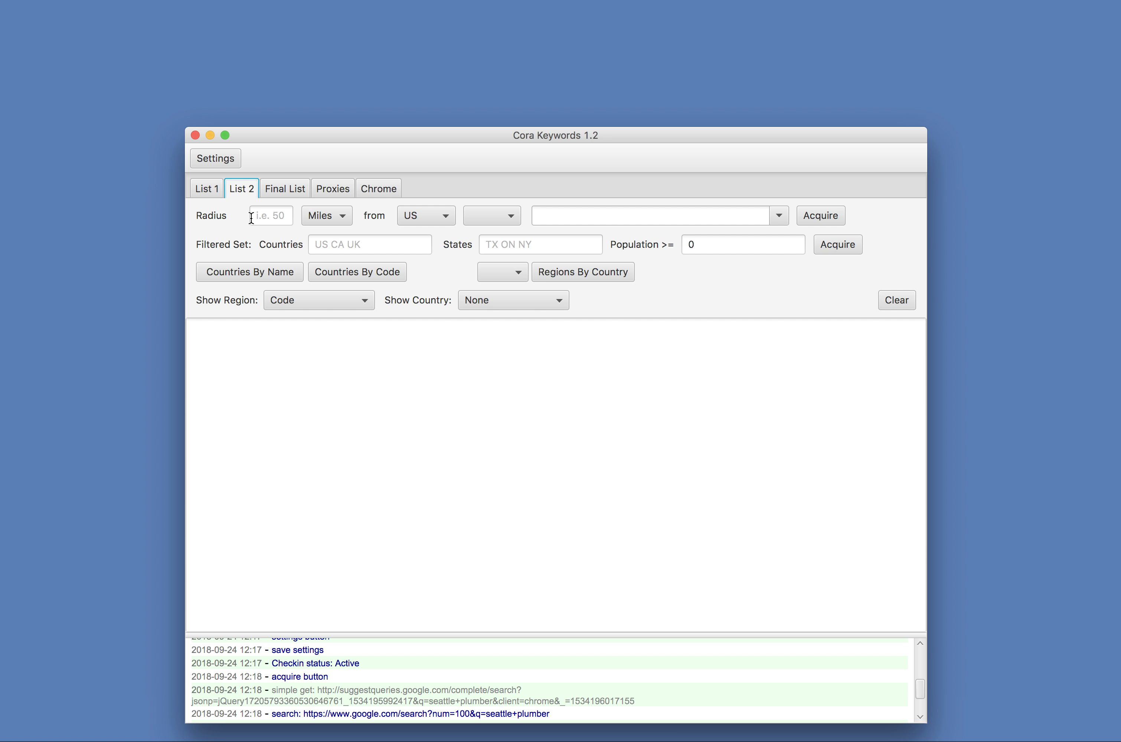
click(266, 215)
text(7)
click(447, 218)
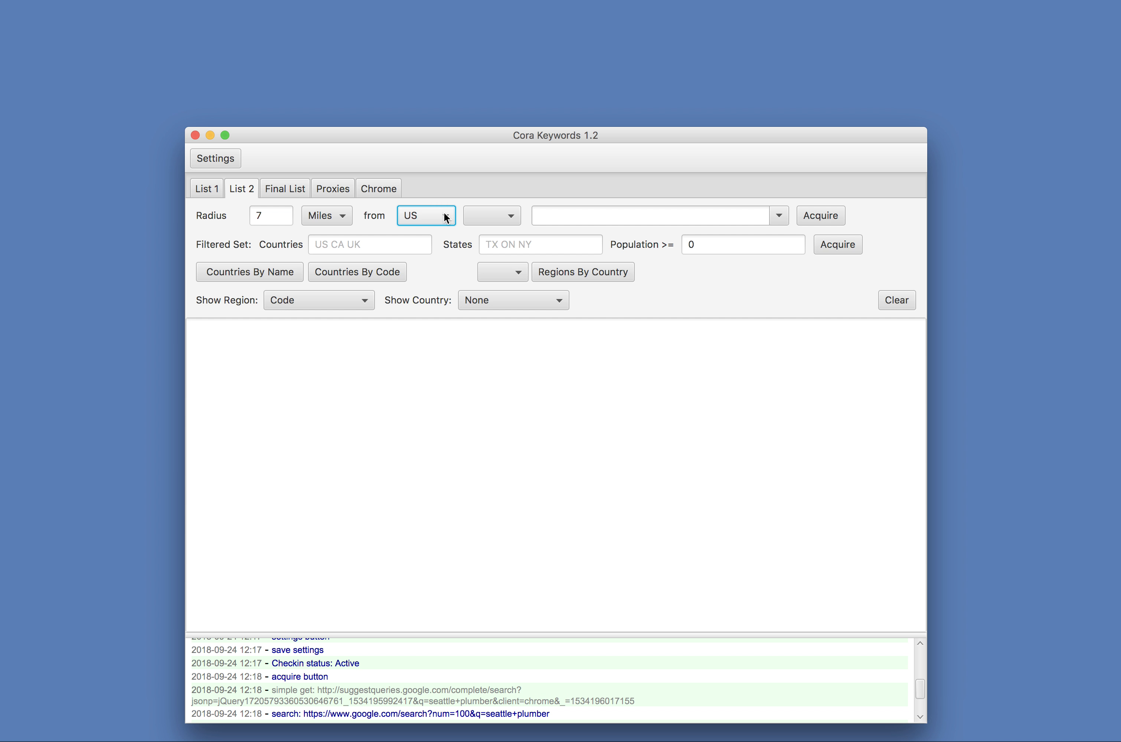
click(515, 179)
click(512, 212)
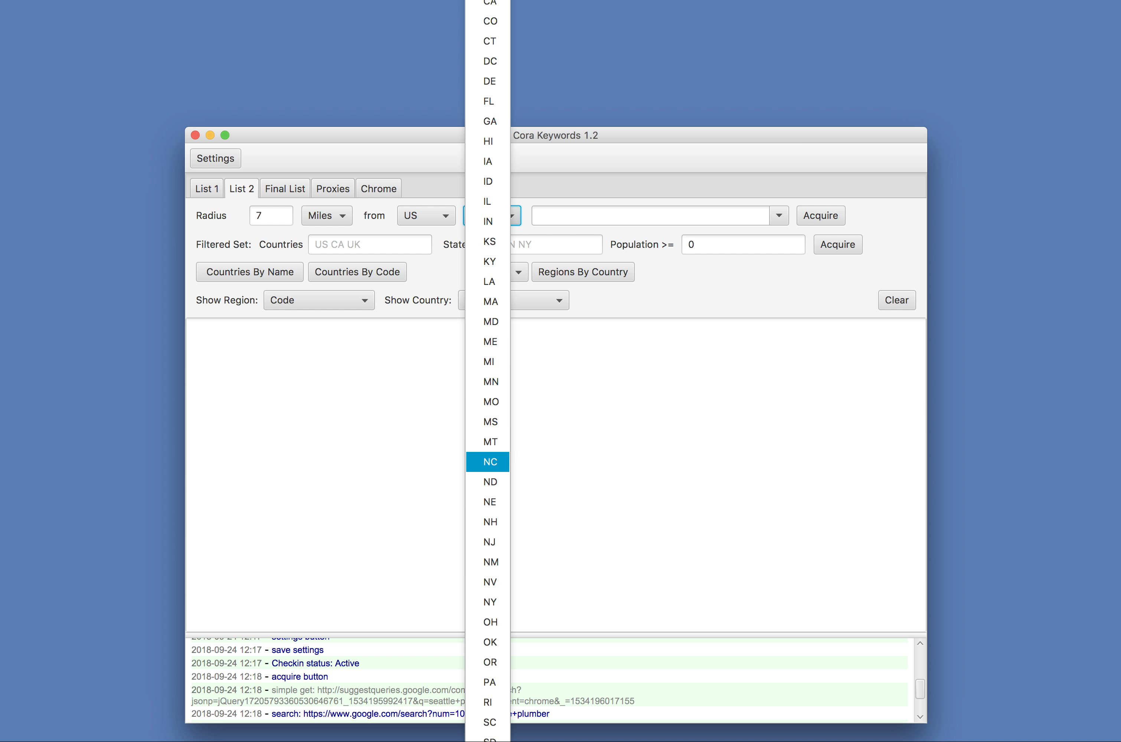
click(490, 741)
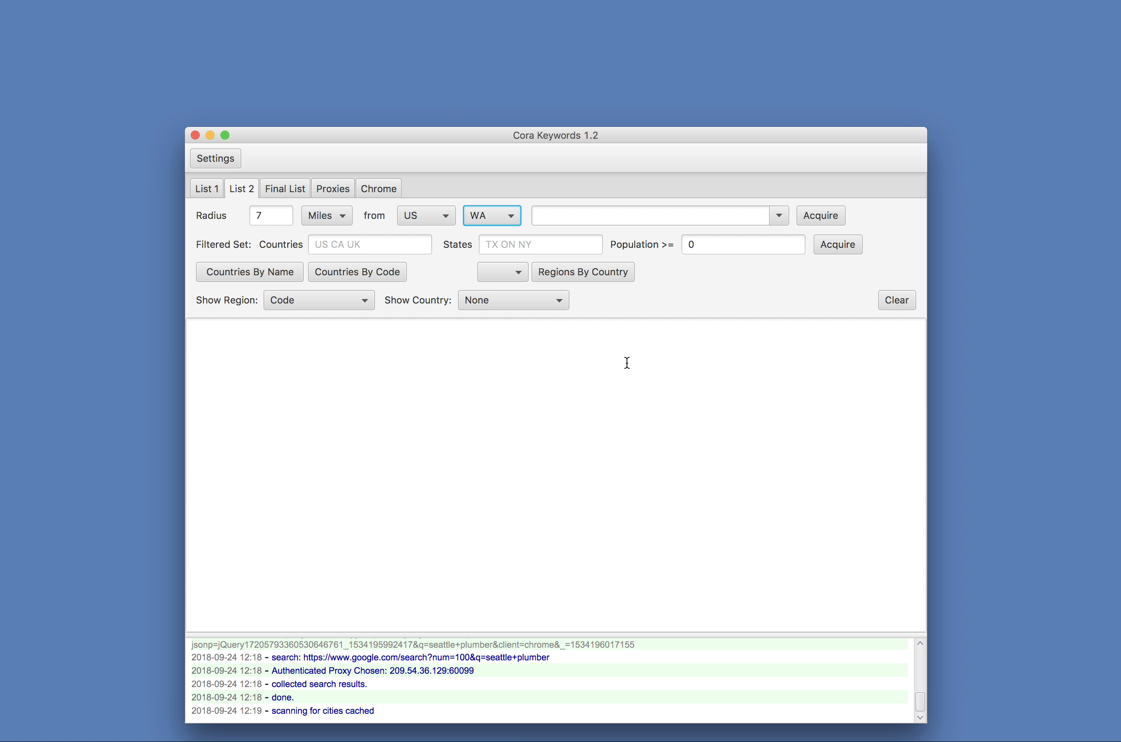
click(564, 213)
text(Sea)
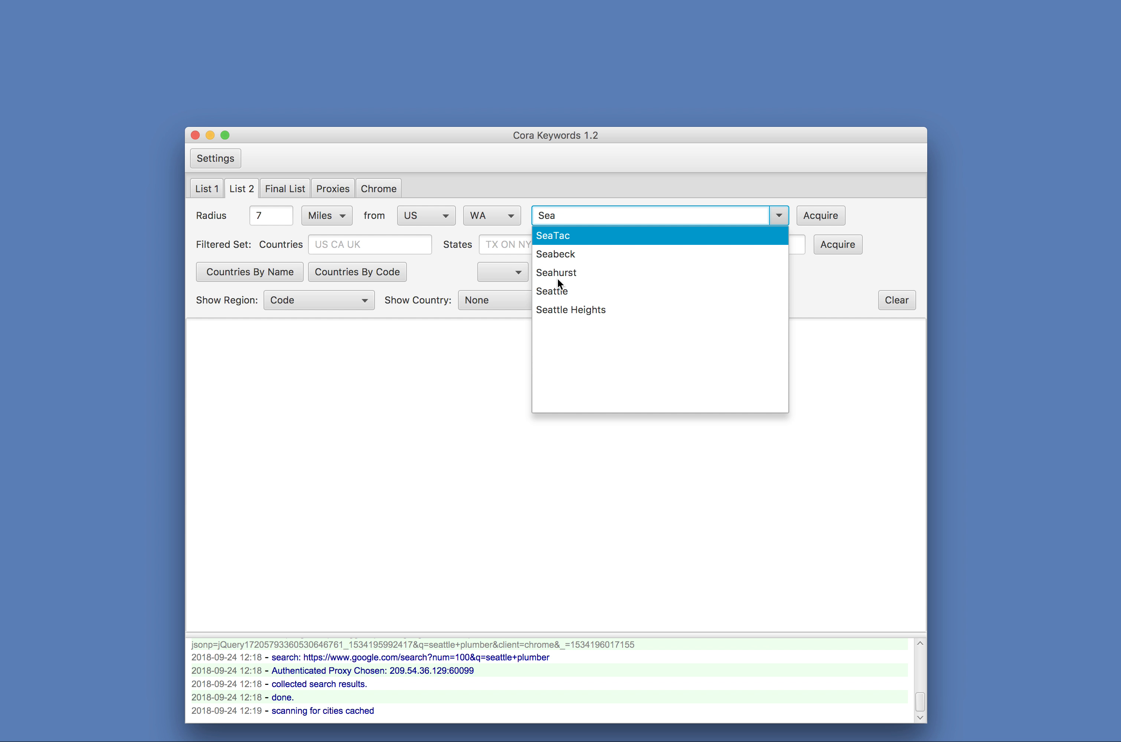
click(557, 291)
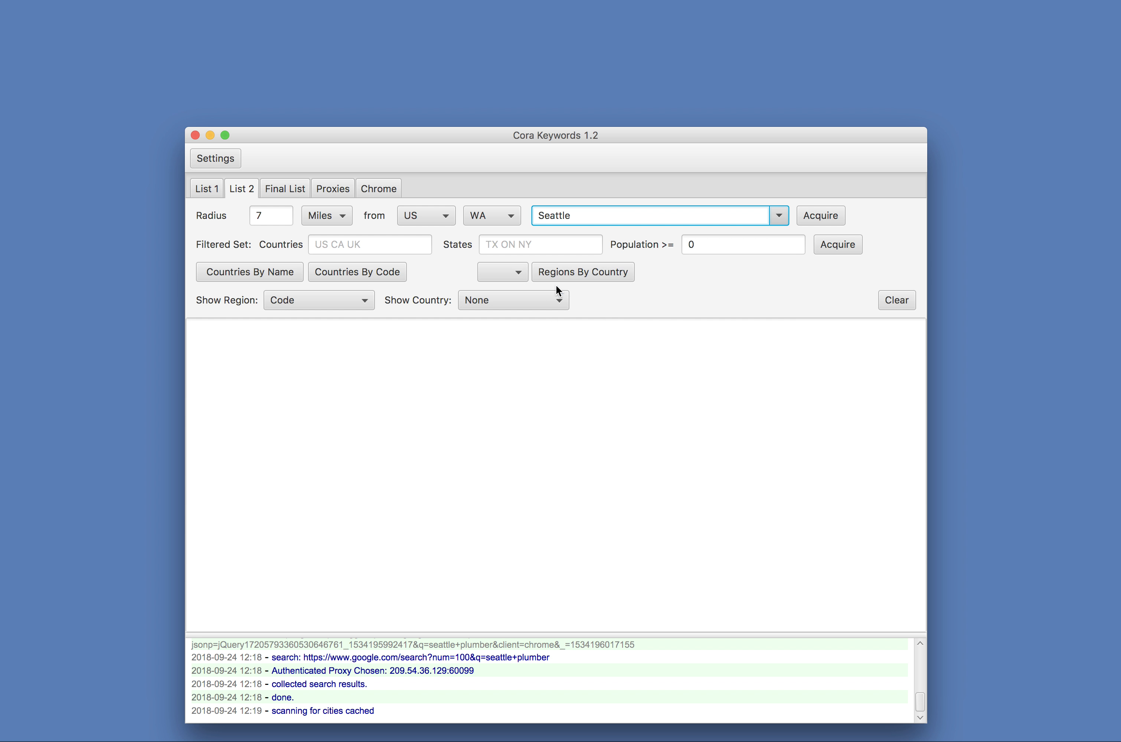
click(825, 217)
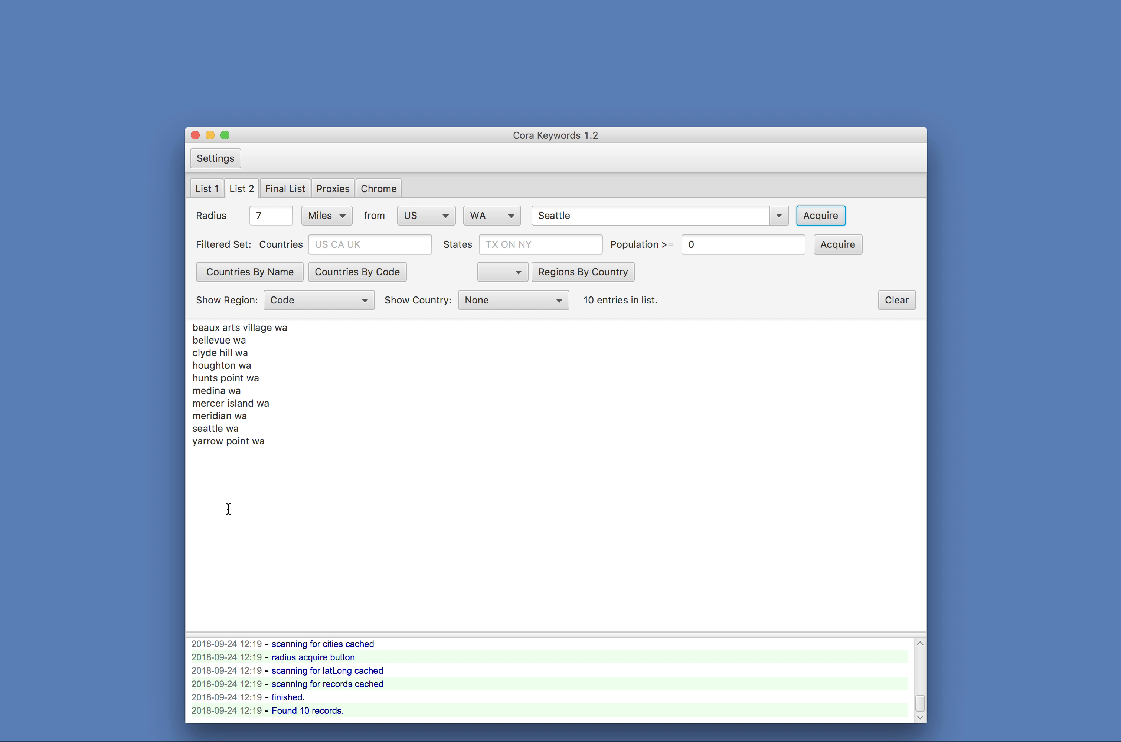
Step: Set the radius to 15 miles, reacquire the cities around Seattle and look through the list
double_click(262, 216)
text(15)
click(841, 217)
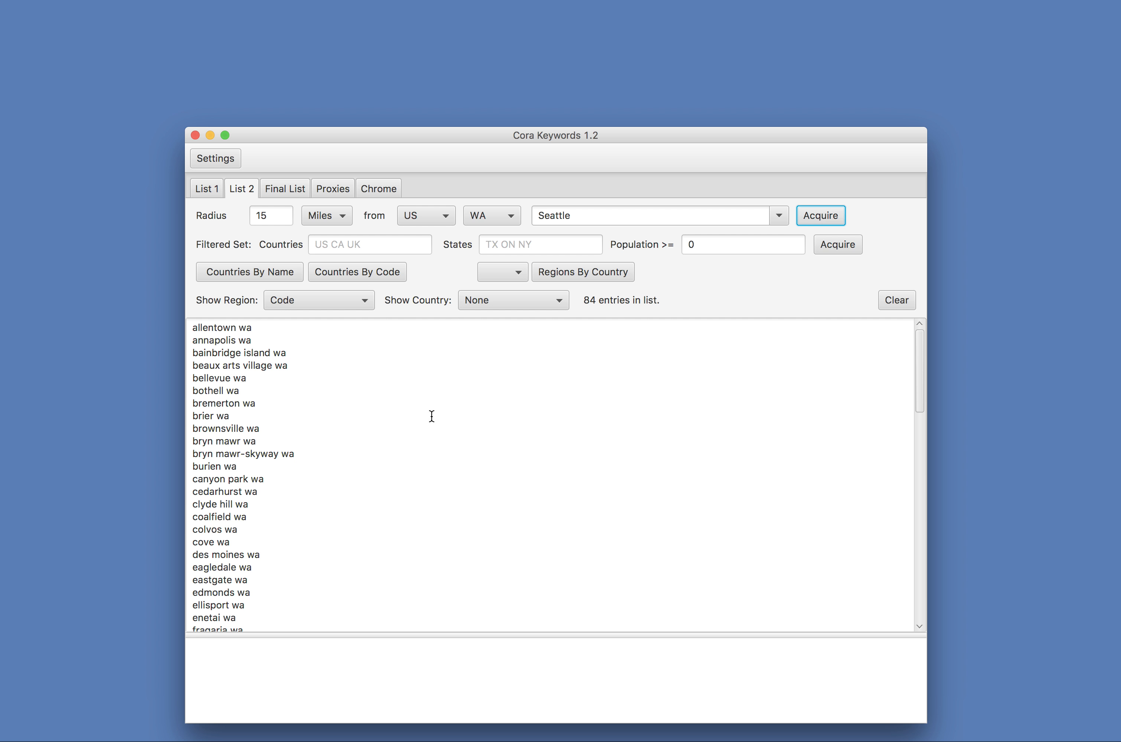
scroll(371, 466, down, 5)
scroll(371, 466, down, 4)
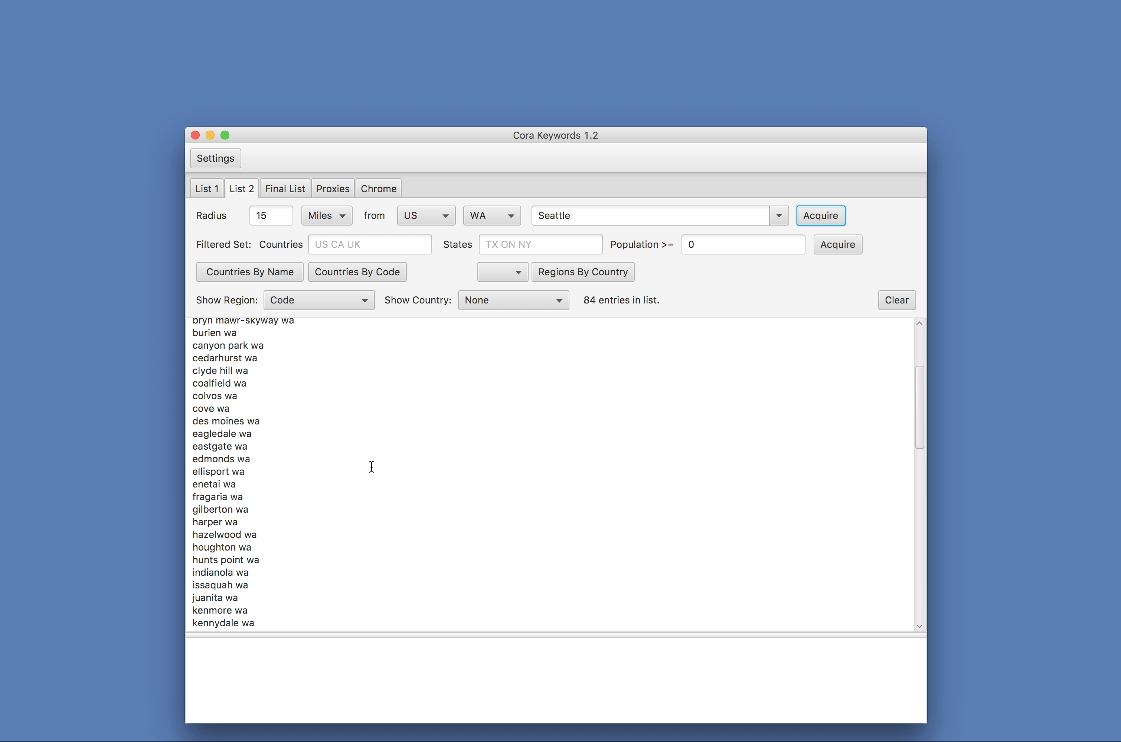
scroll(371, 467, down, 15)
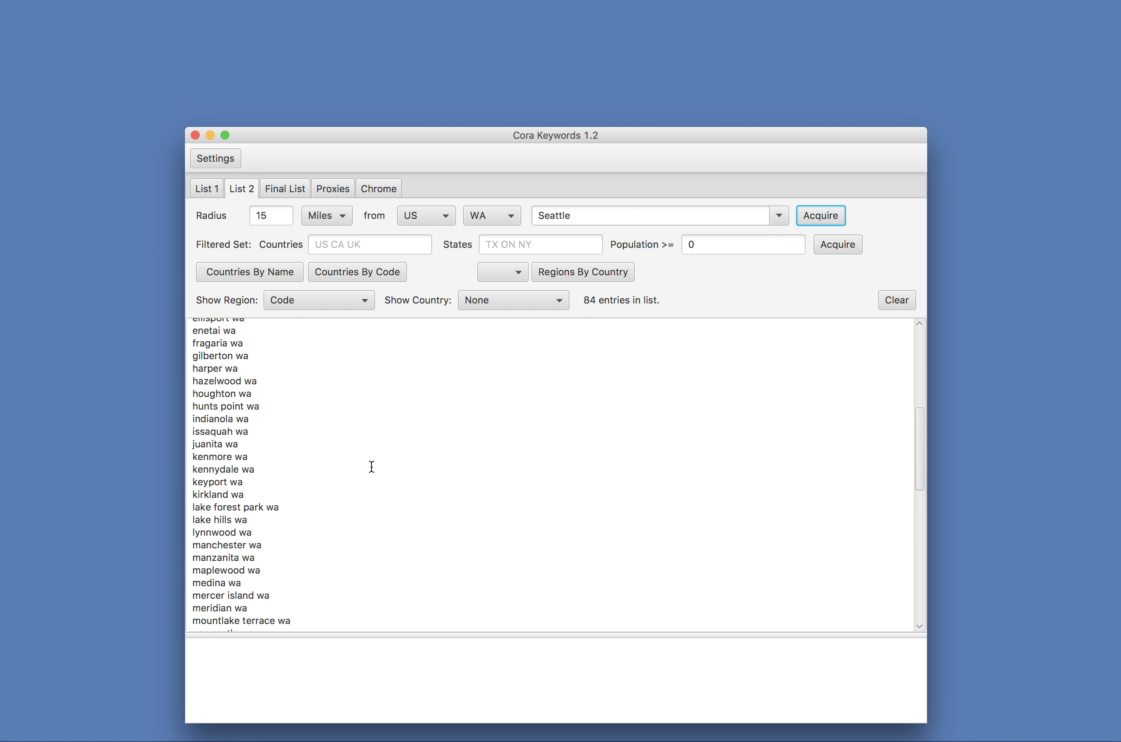
scroll(371, 467, up, 20)
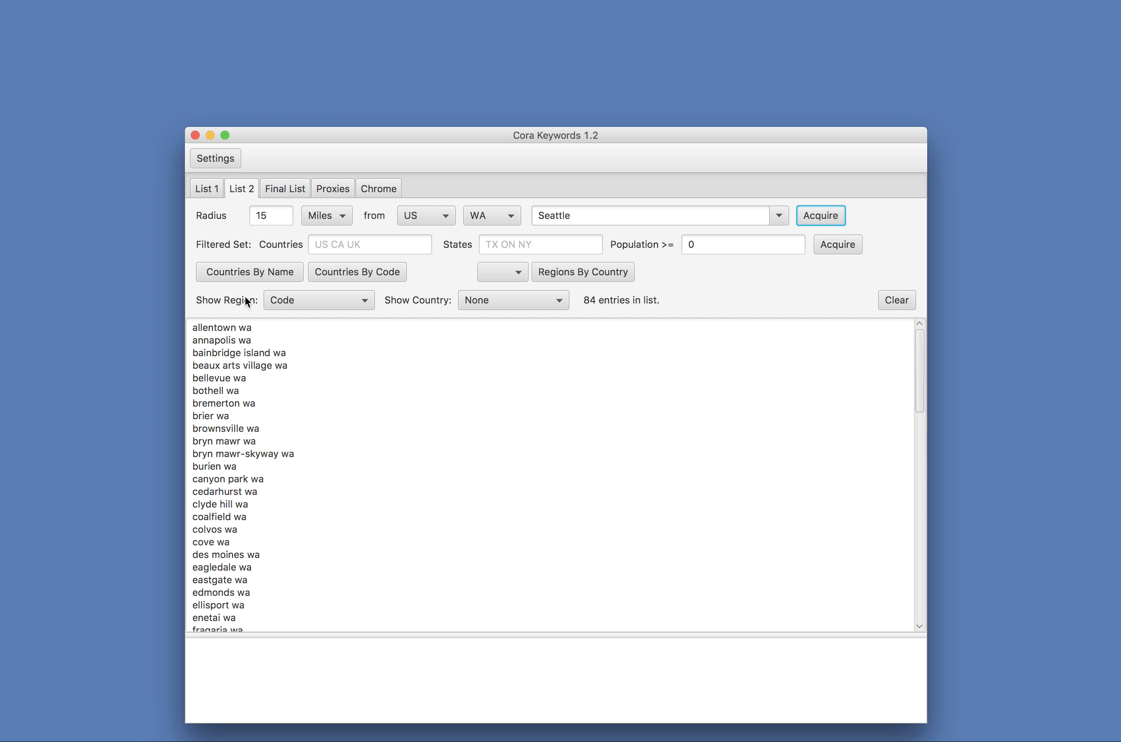
Step: Check both source lists, add their Standard Combinations to the Final List and look through the combined keywords
click(200, 189)
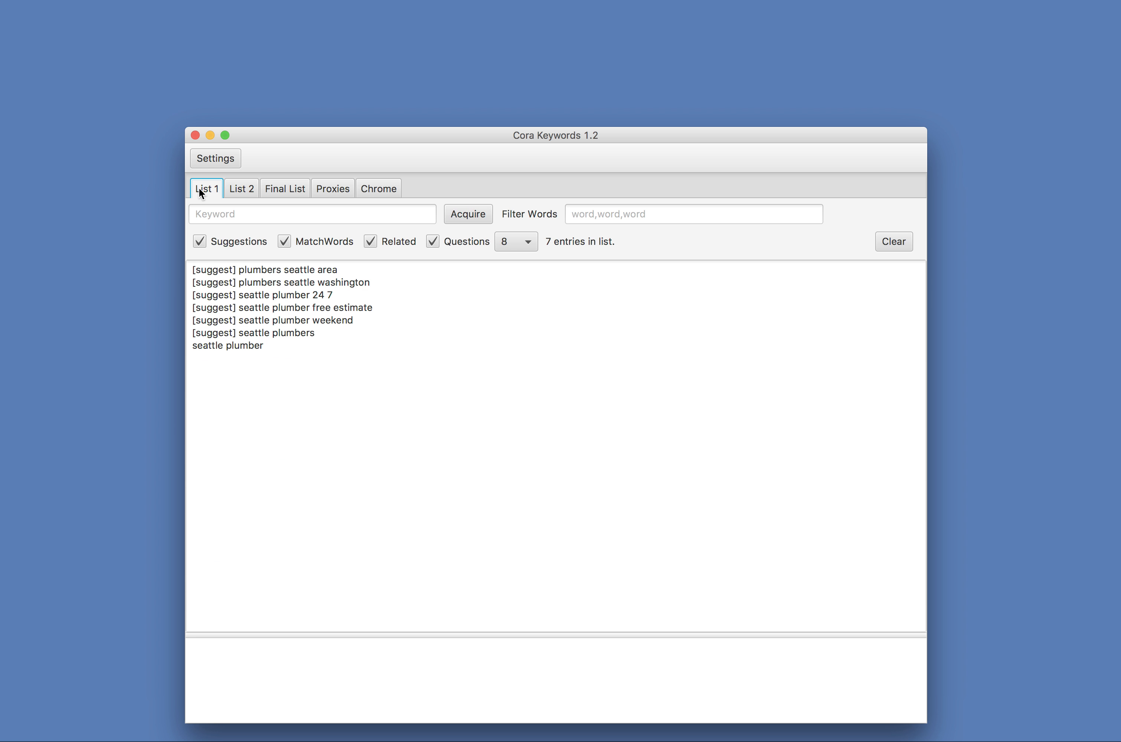
click(243, 192)
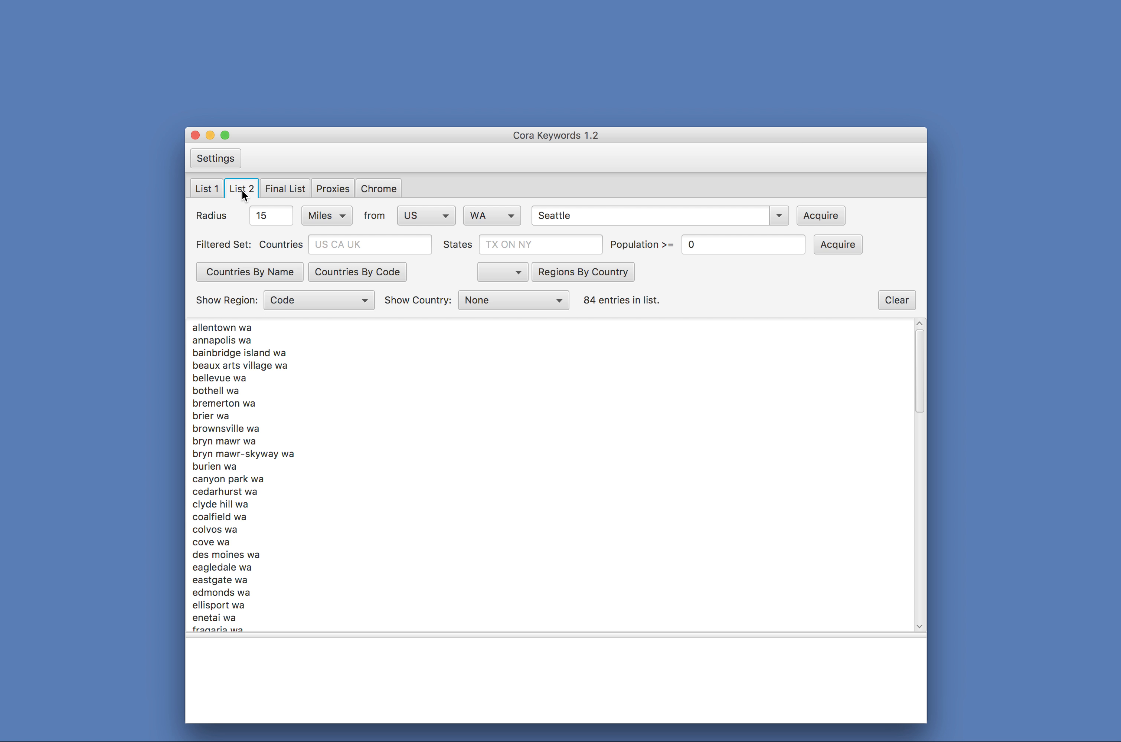
click(290, 191)
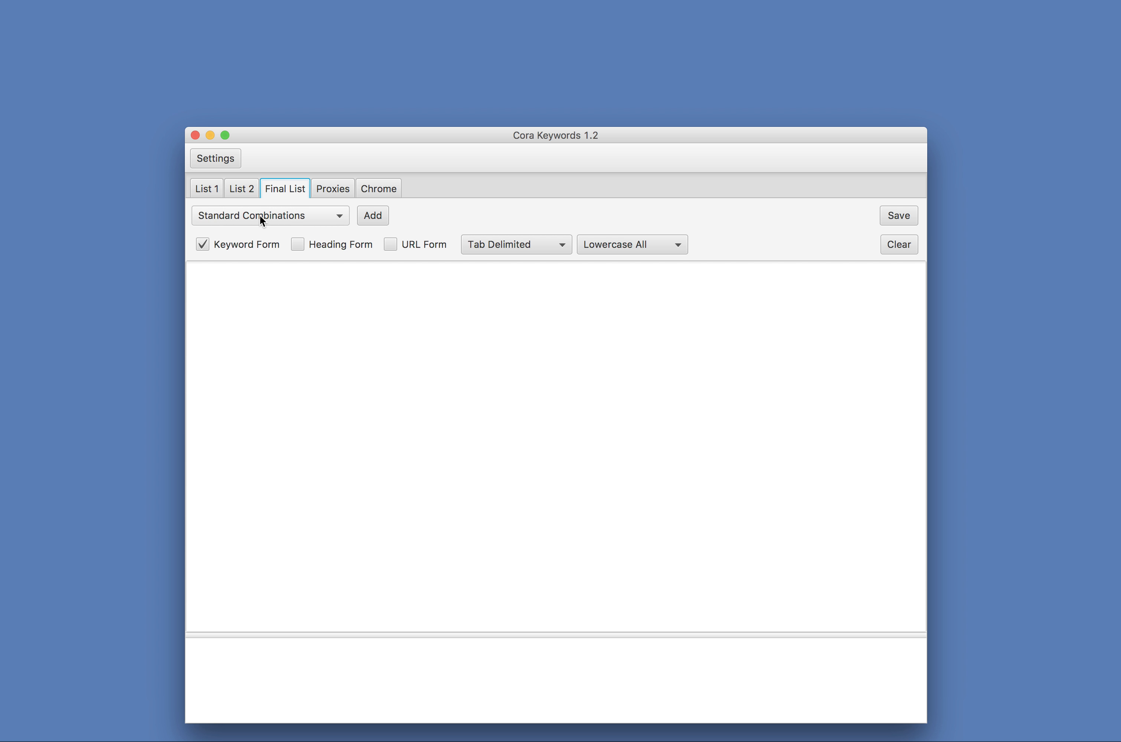
click(332, 212)
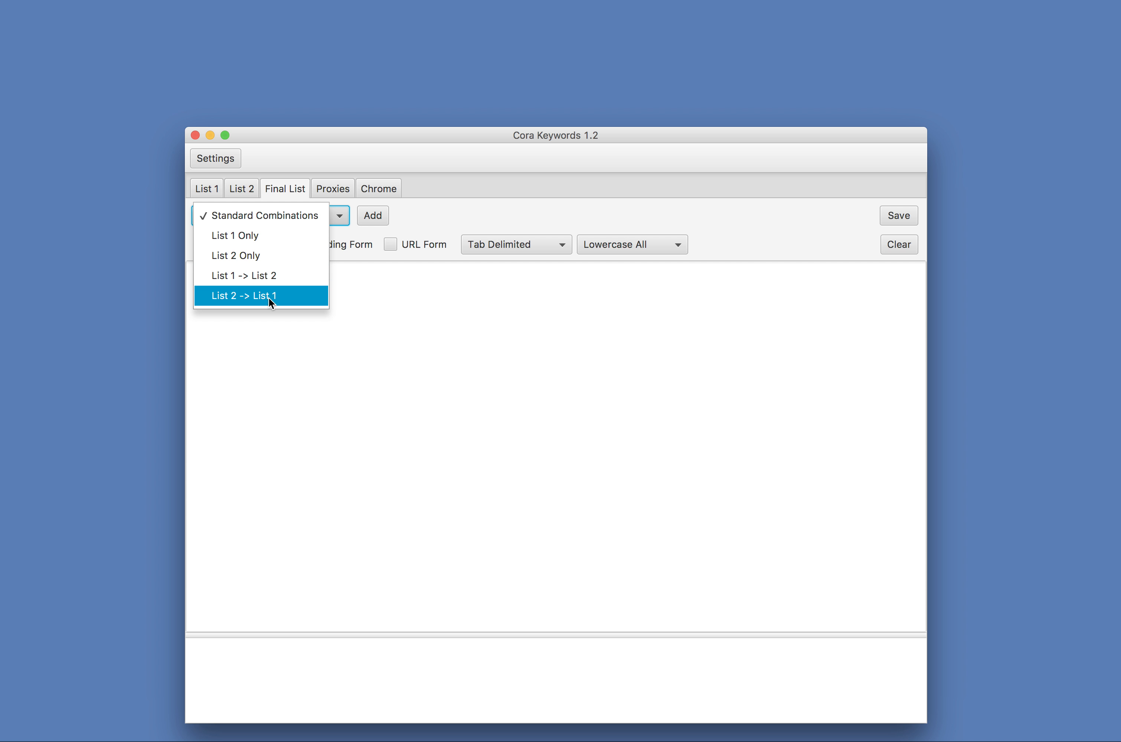
click(437, 221)
click(377, 216)
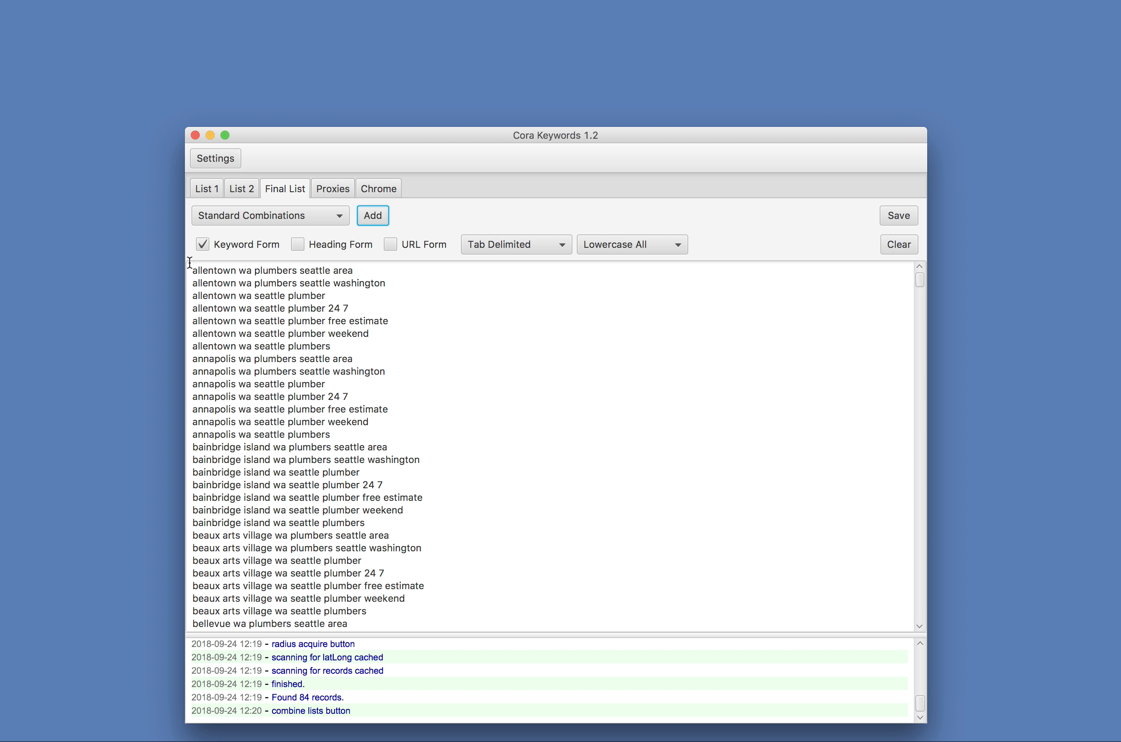
scroll(345, 287, down, 20)
scroll(346, 287, down, 10)
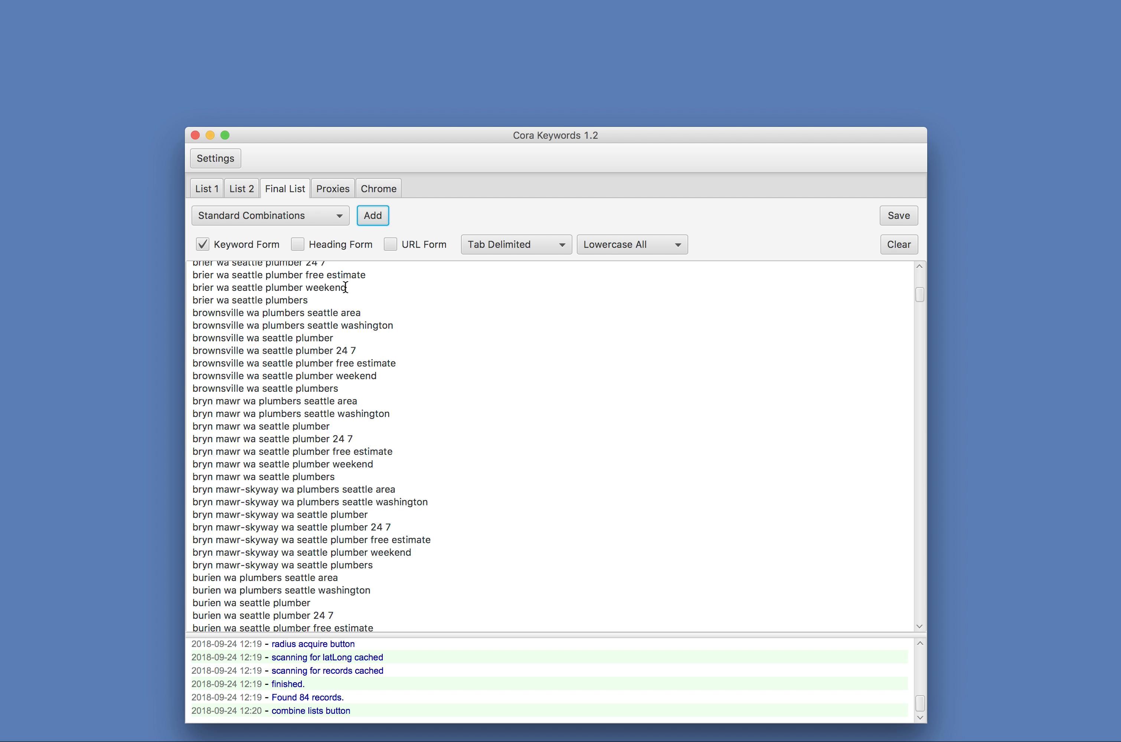
scroll(345, 287, down, 20)
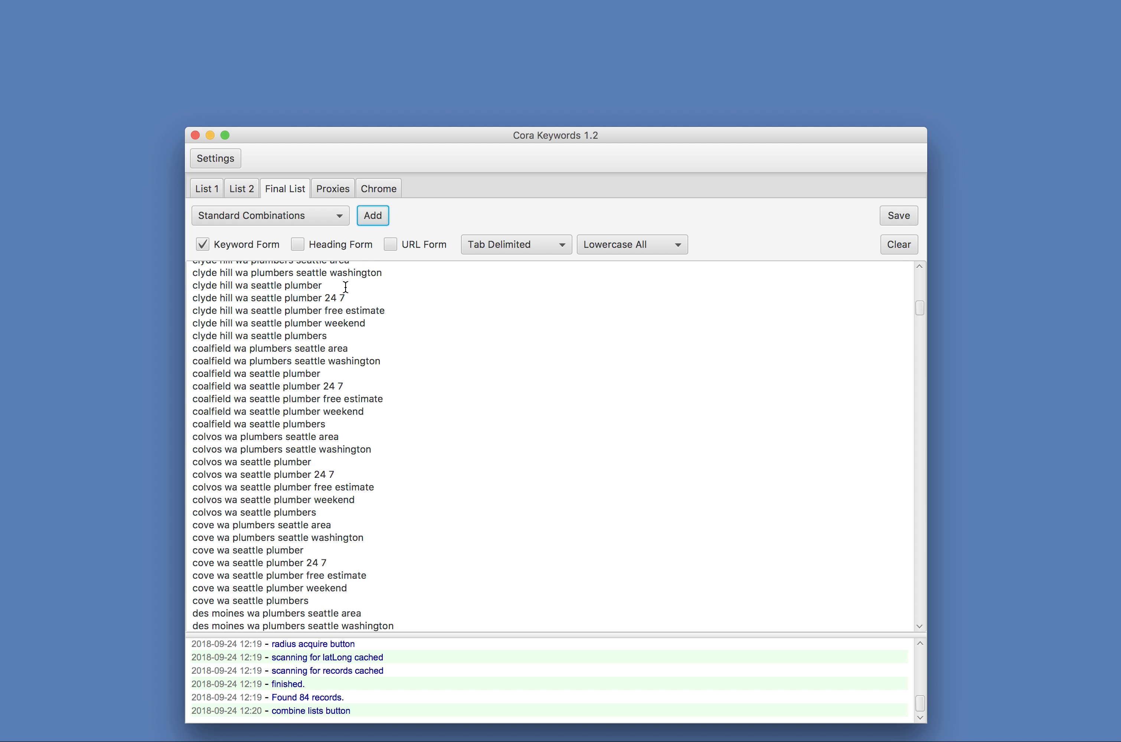
scroll(345, 288, down, 20)
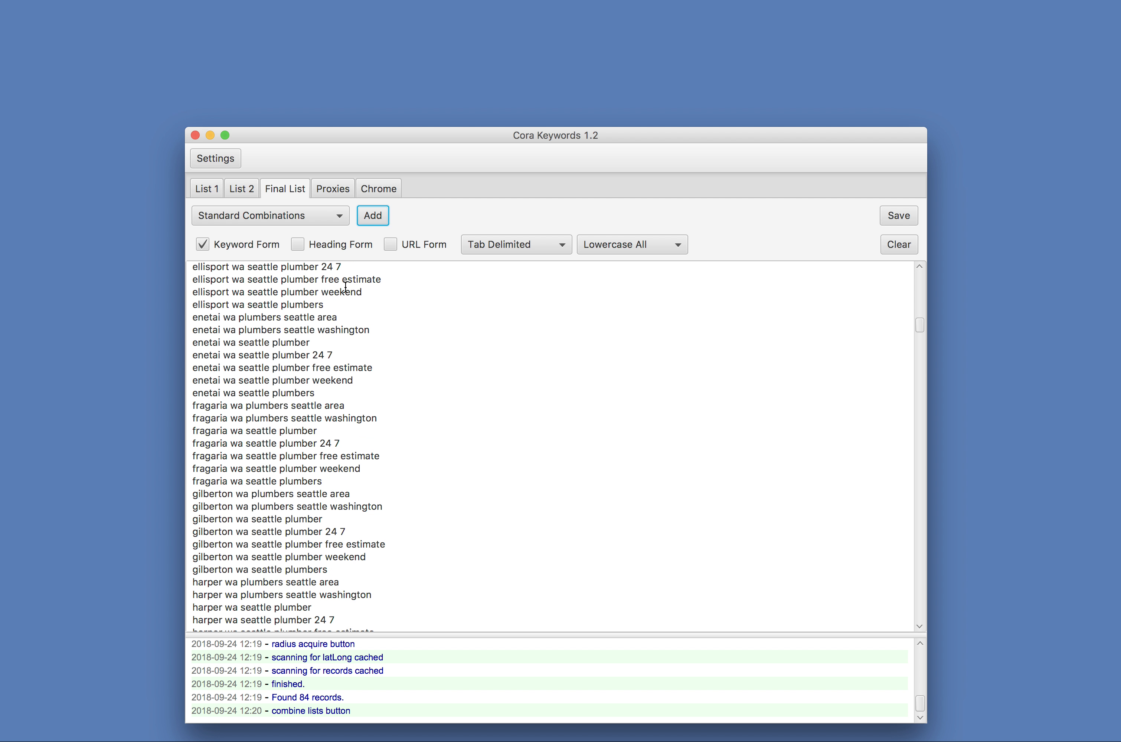
scroll(345, 287, down, 20)
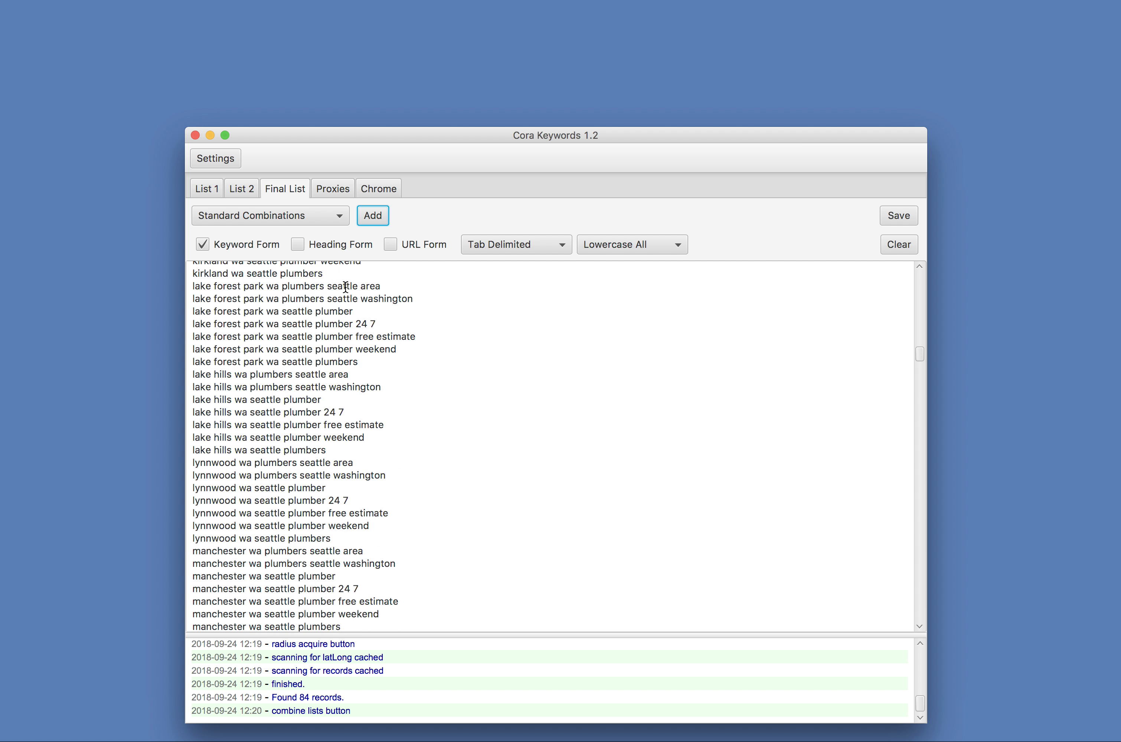
Step: Look through the combined plumber and city keywords in the Final List, including the seattle plumber 24 7 variations
scroll(345, 287, down, 15)
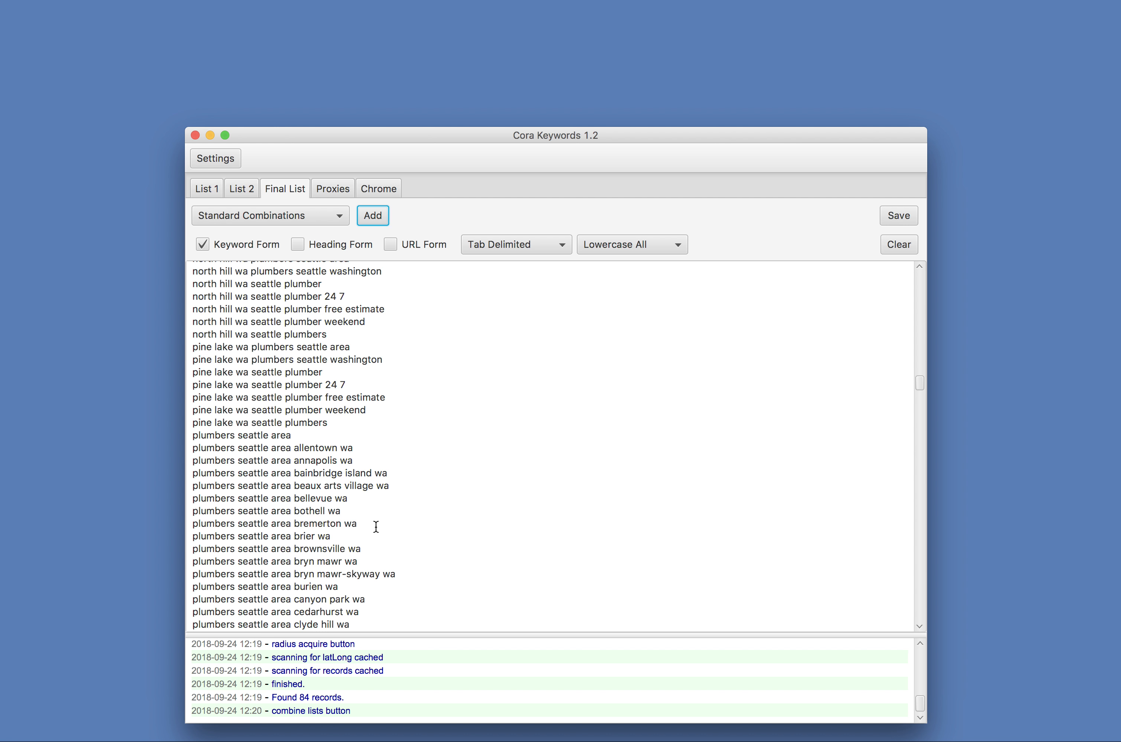
scroll(376, 526, down, 5)
scroll(376, 526, down, 6)
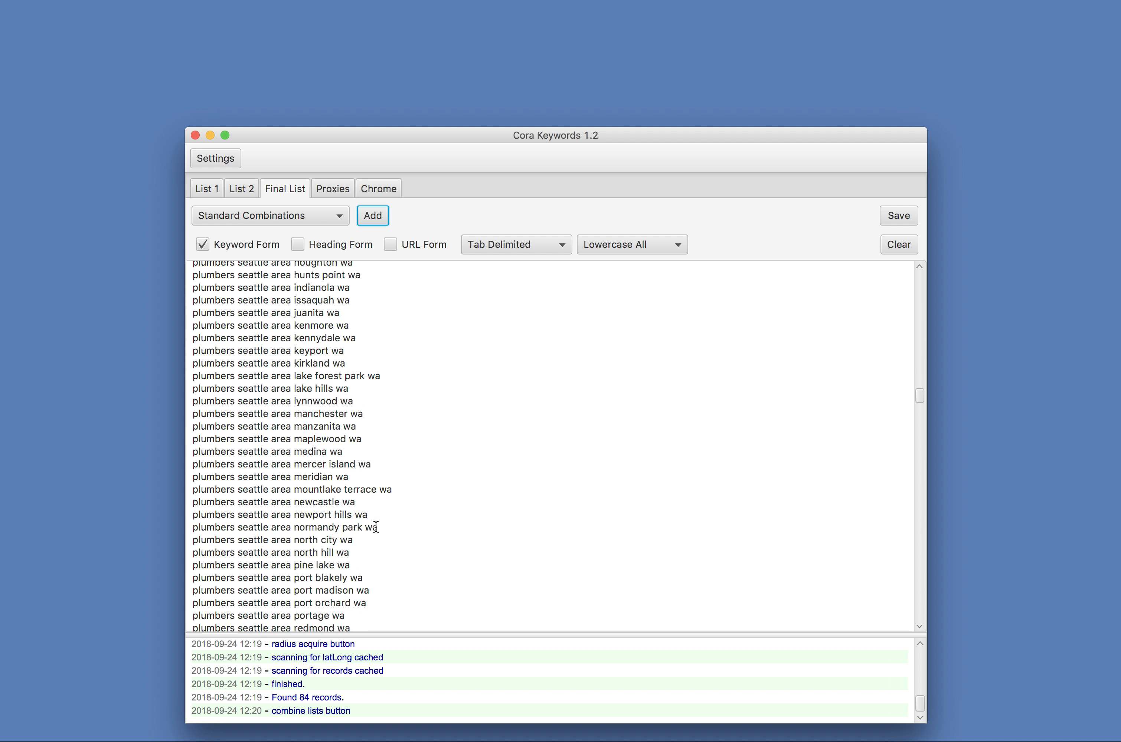
scroll(375, 527, down, 20)
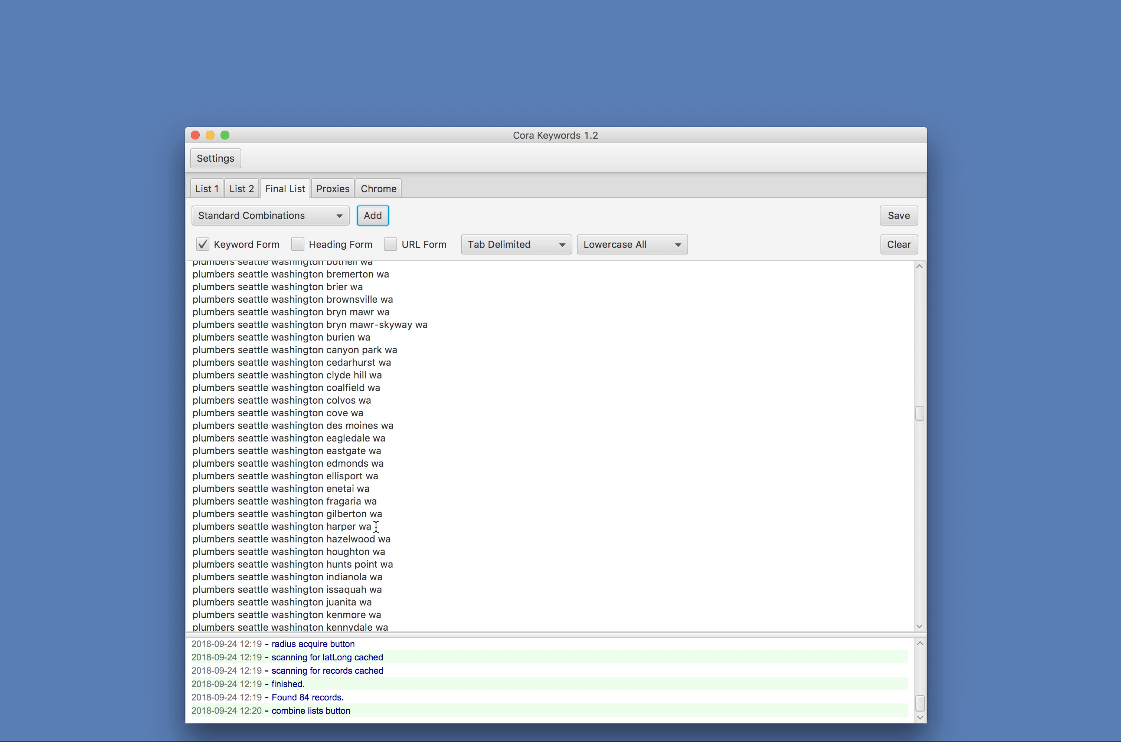
scroll(376, 526, down, 20)
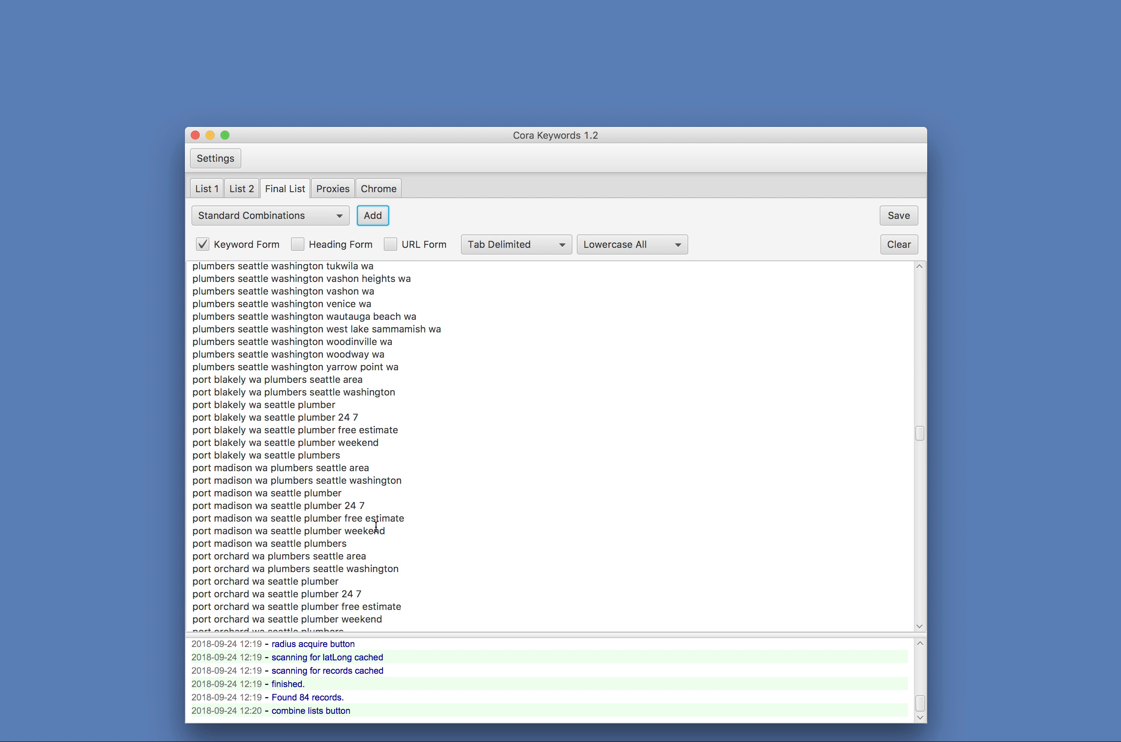
scroll(376, 526, down, 20)
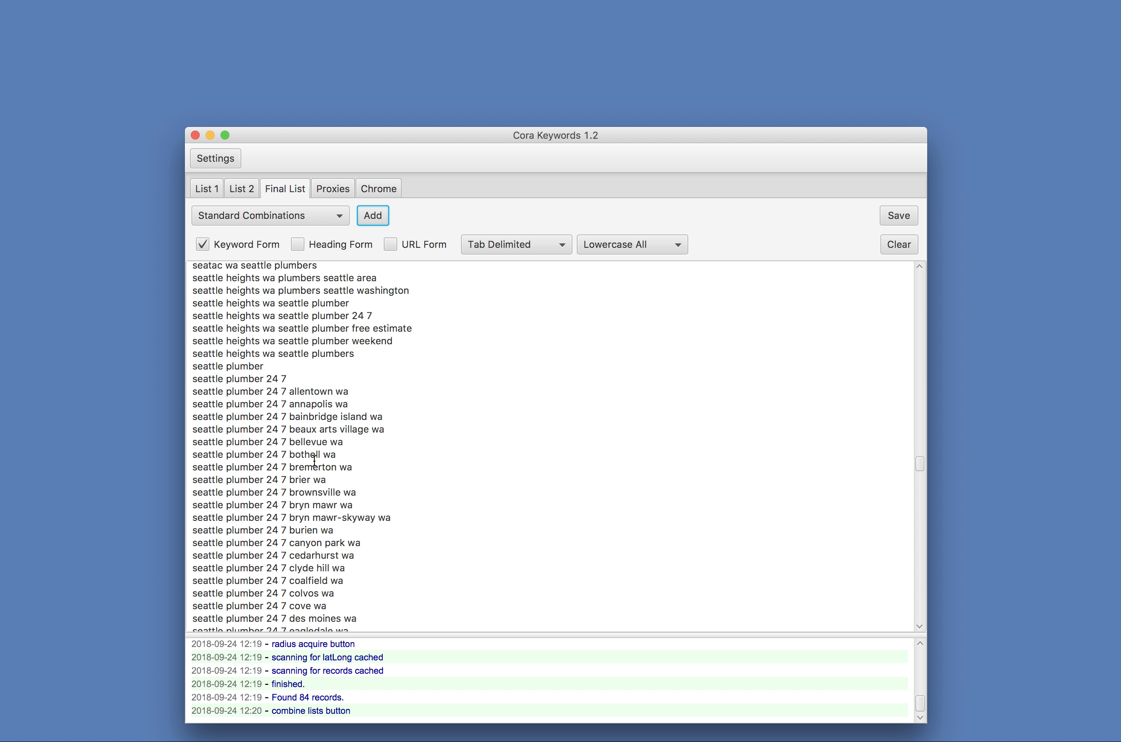
scroll(477, 492, down, 15)
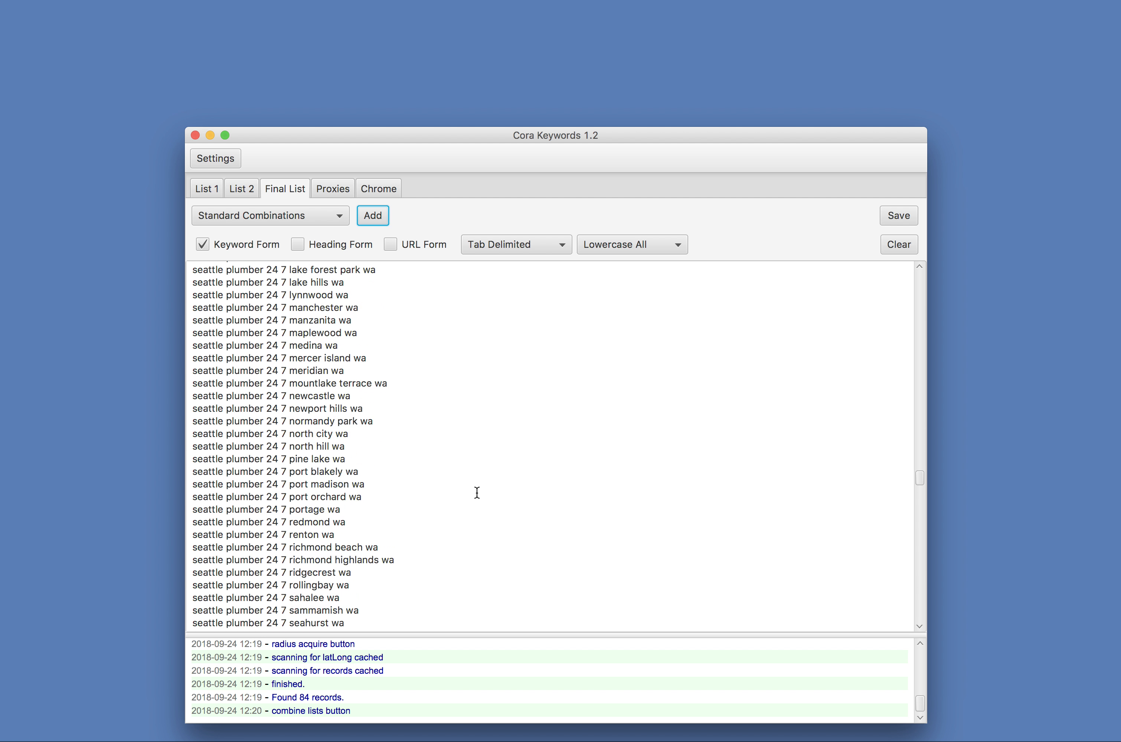
scroll(477, 493, up, 20)
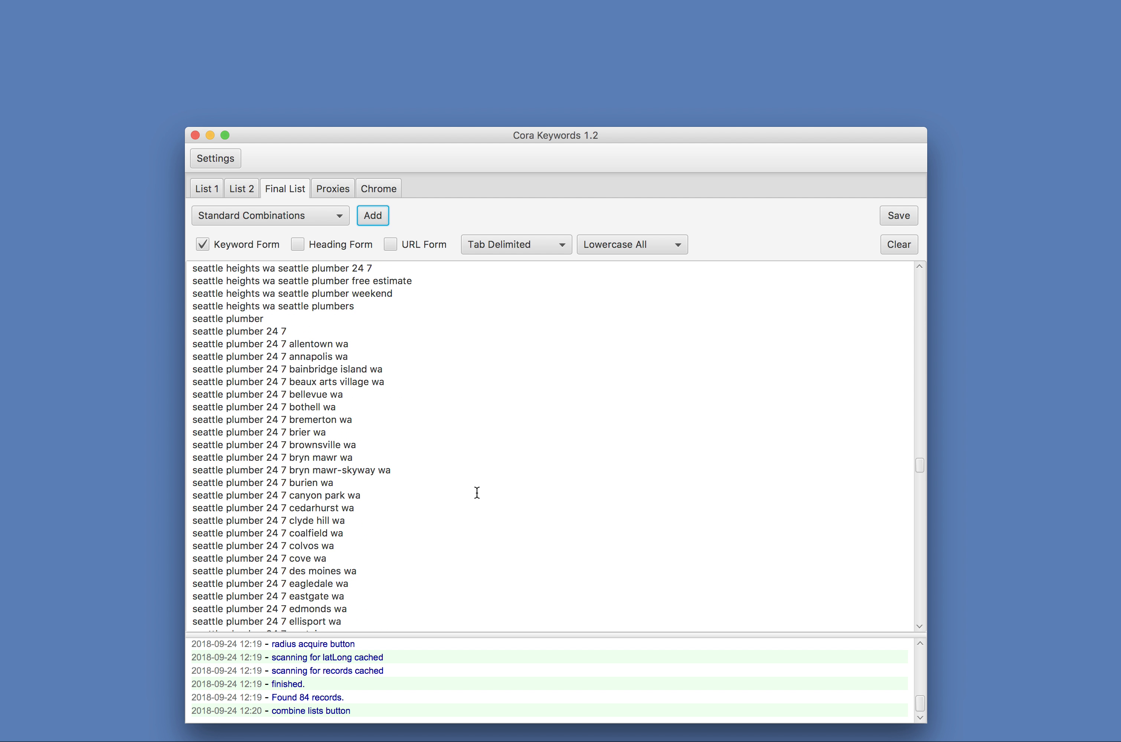
scroll(476, 492, up, 10)
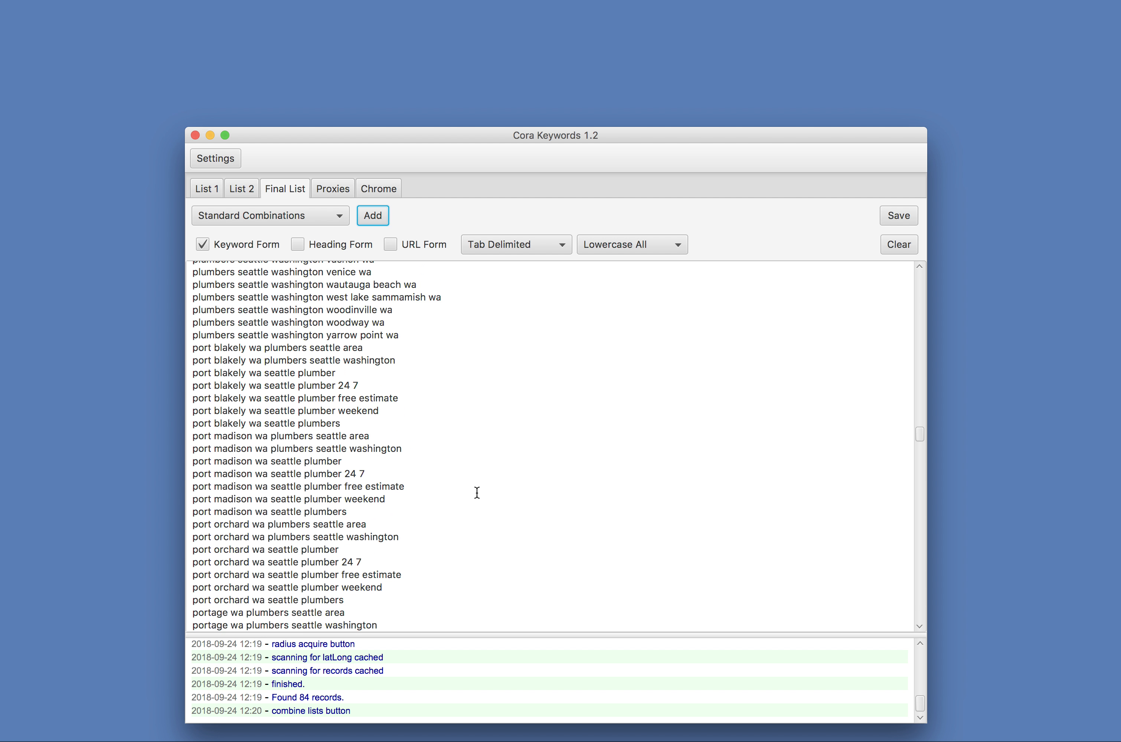
Step: Clear List 2 and acquire a filtered set for country US, state WA and population of at least 50000
click(240, 189)
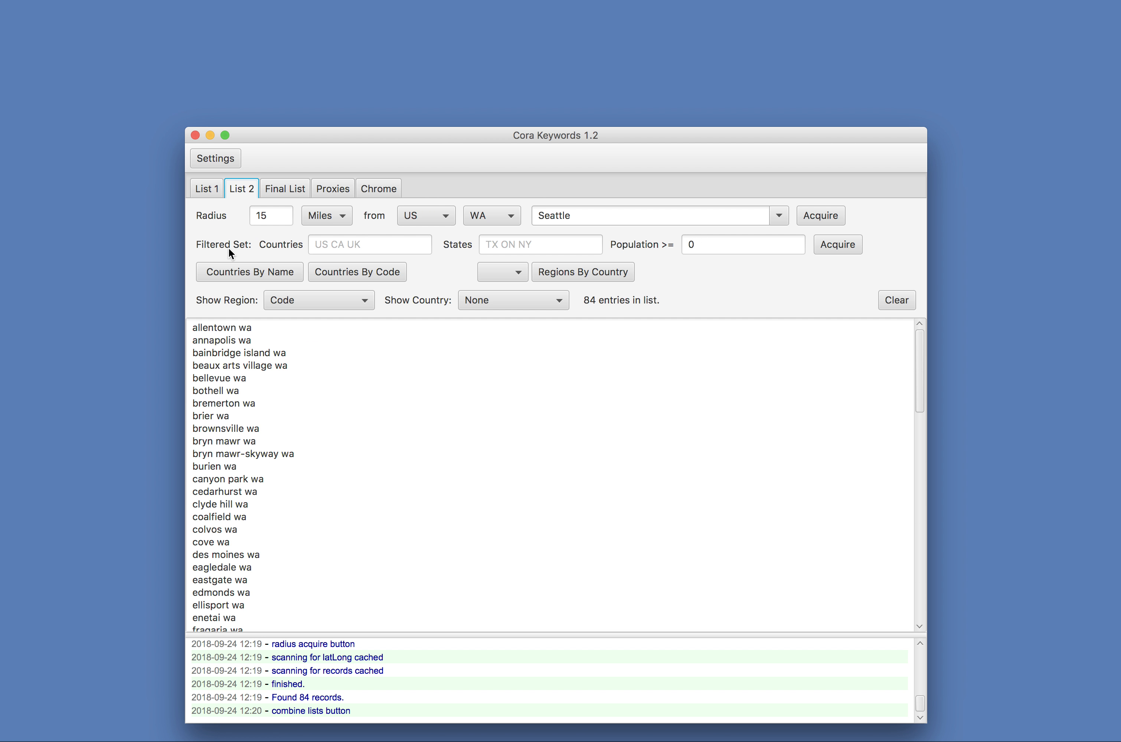
click(894, 301)
click(330, 246)
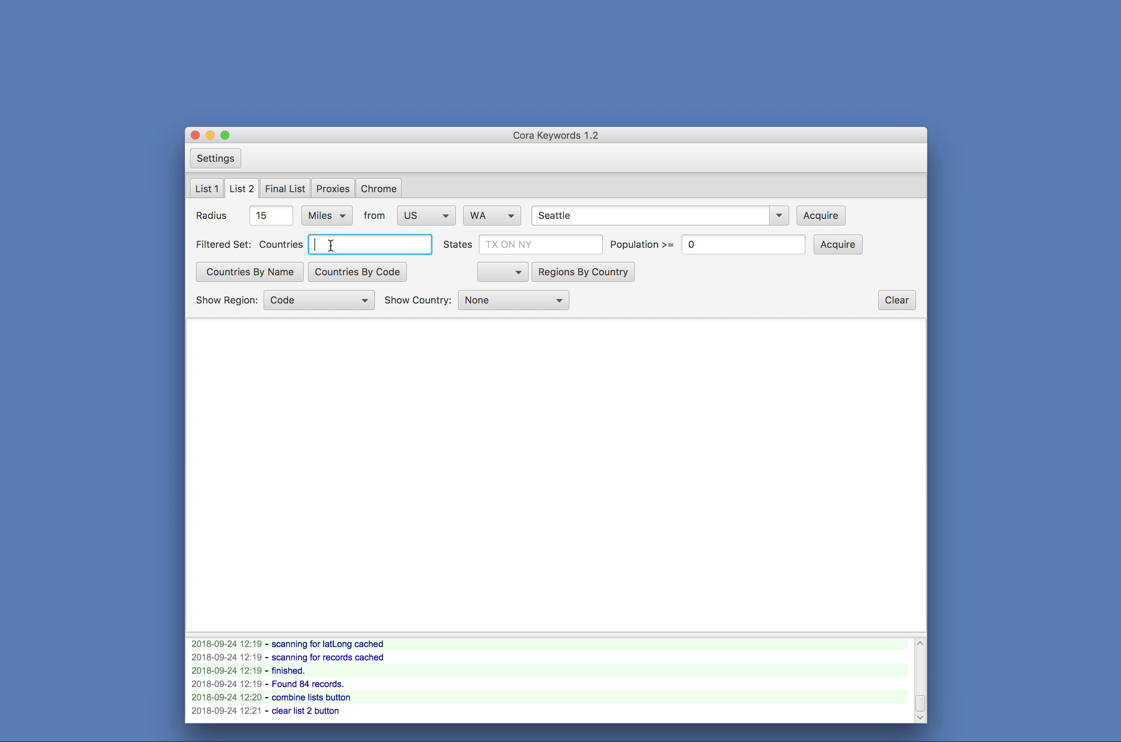
text(US)
click(532, 246)
text(WA)
key(Tab)
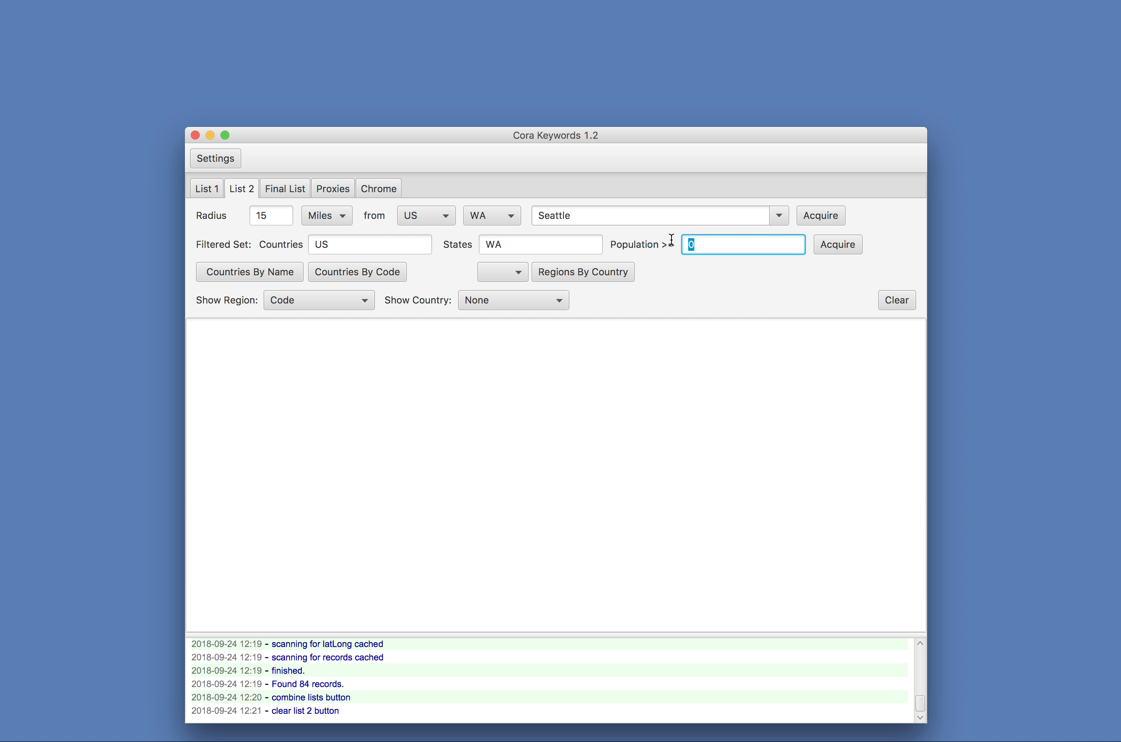
text(50000)
click(825, 248)
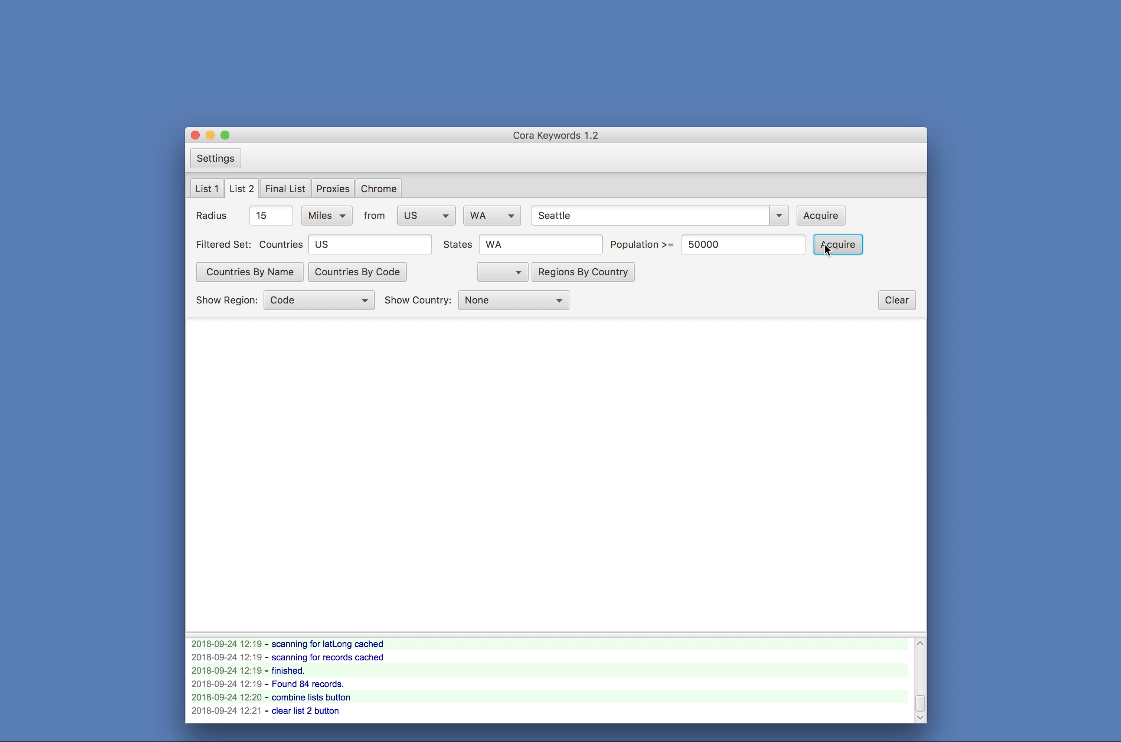
click(840, 245)
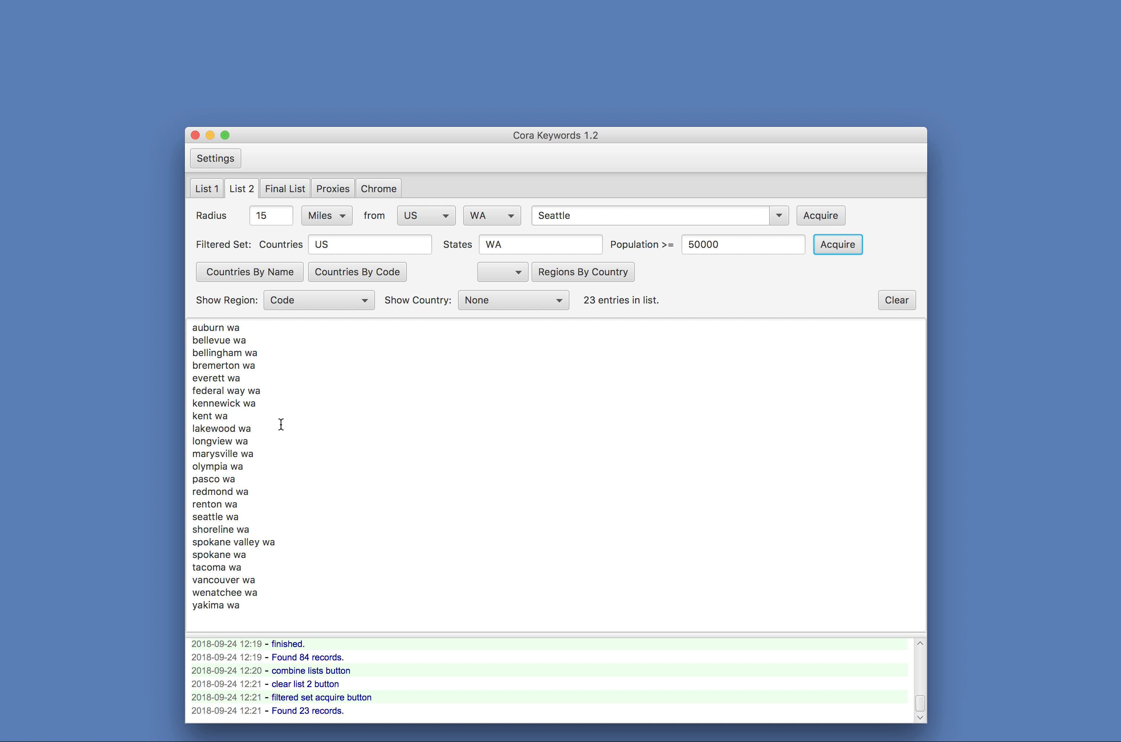
Step: Replace the contents of List 2 with all countries by name, and clear those in favour of all countries by code
click(892, 301)
click(247, 270)
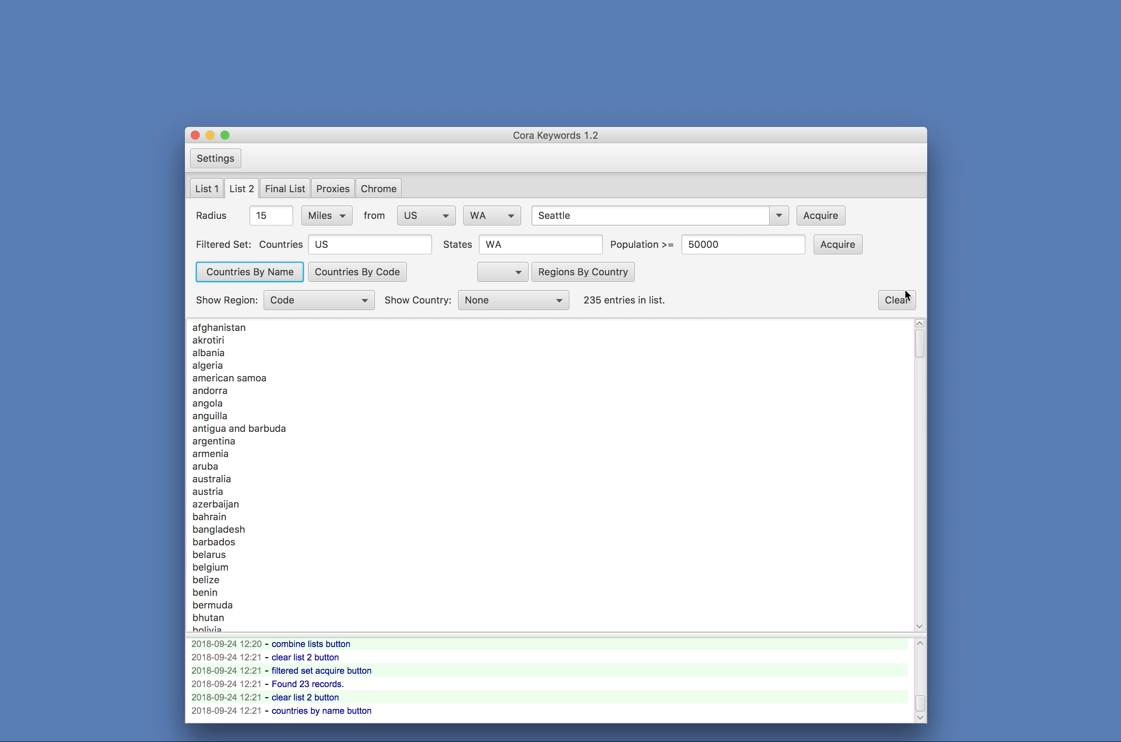
click(901, 300)
click(385, 272)
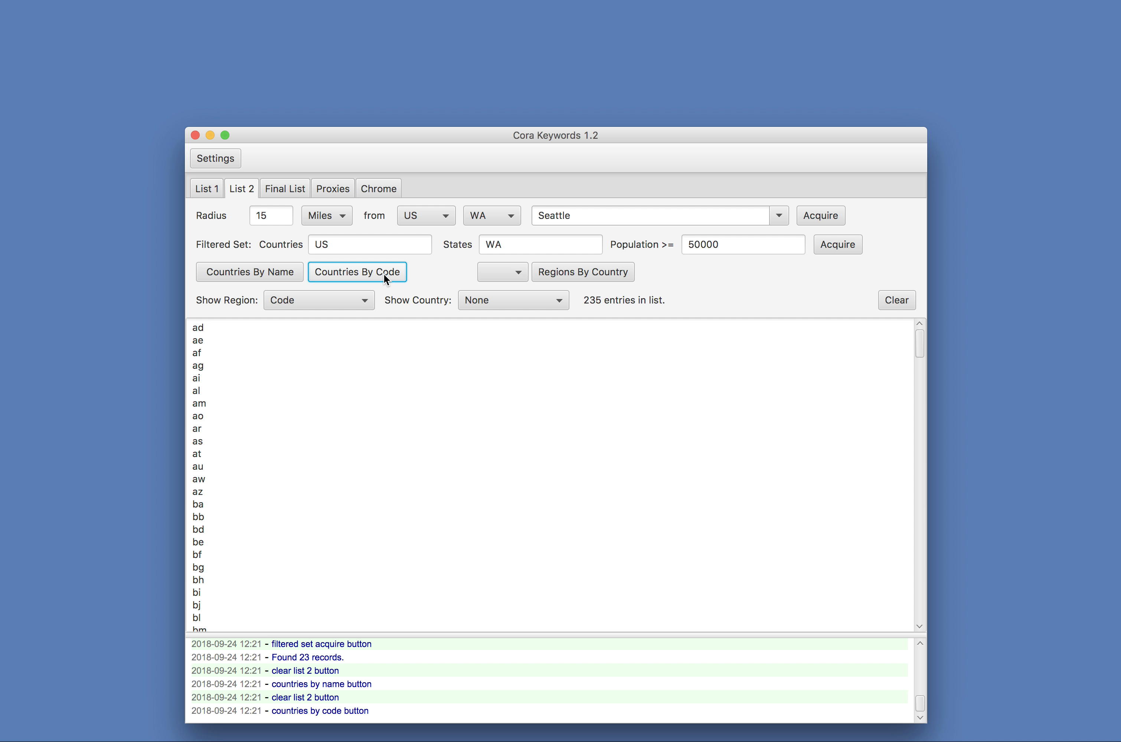
Step: Clear List 2, fill it with the regions of the US by code and look through the list
click(889, 305)
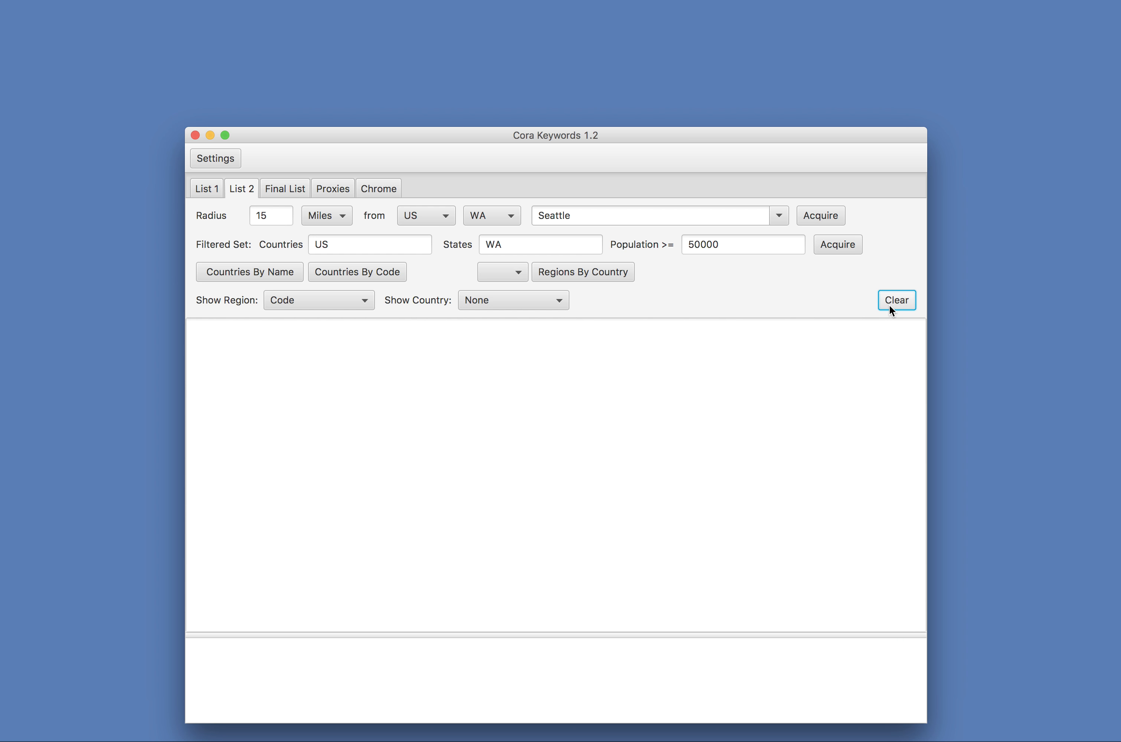
click(520, 276)
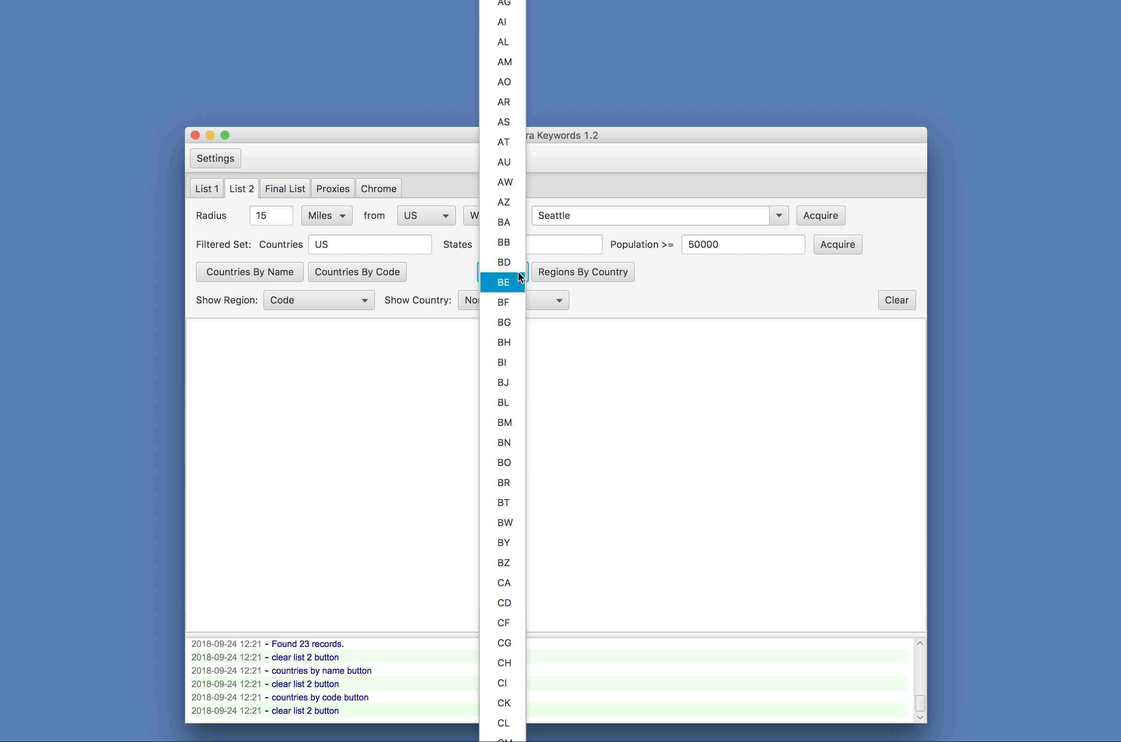
scroll(507, 654, down, 15)
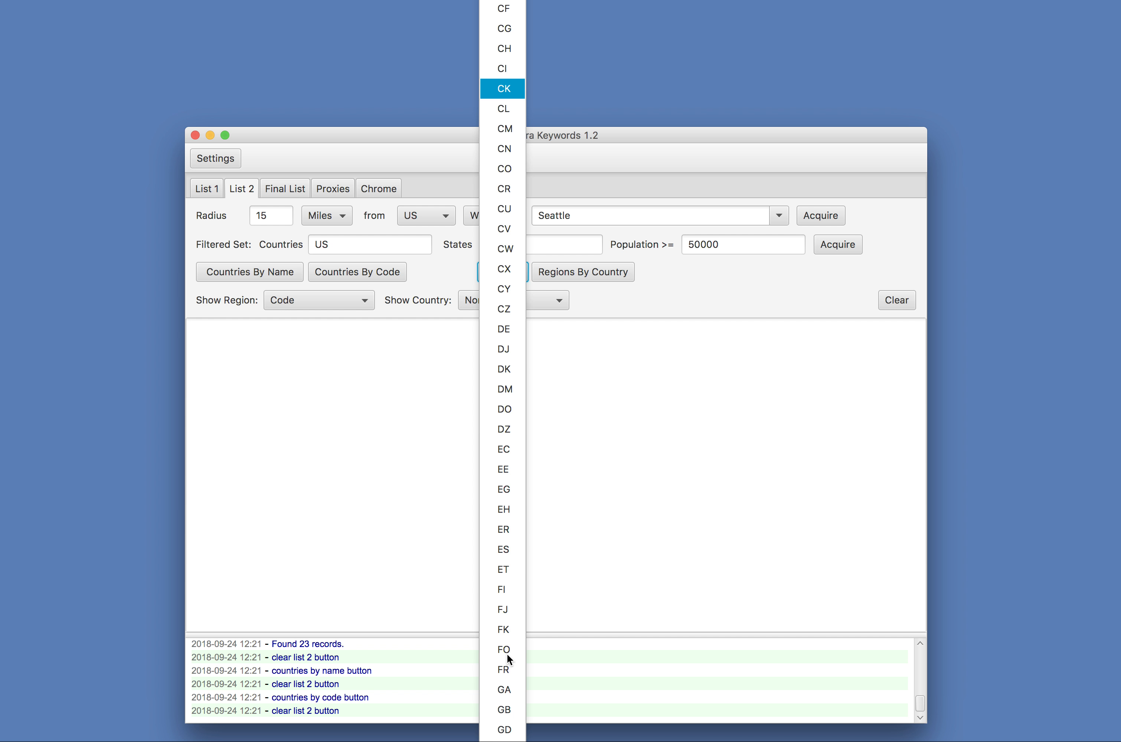
scroll(507, 655, down, 10)
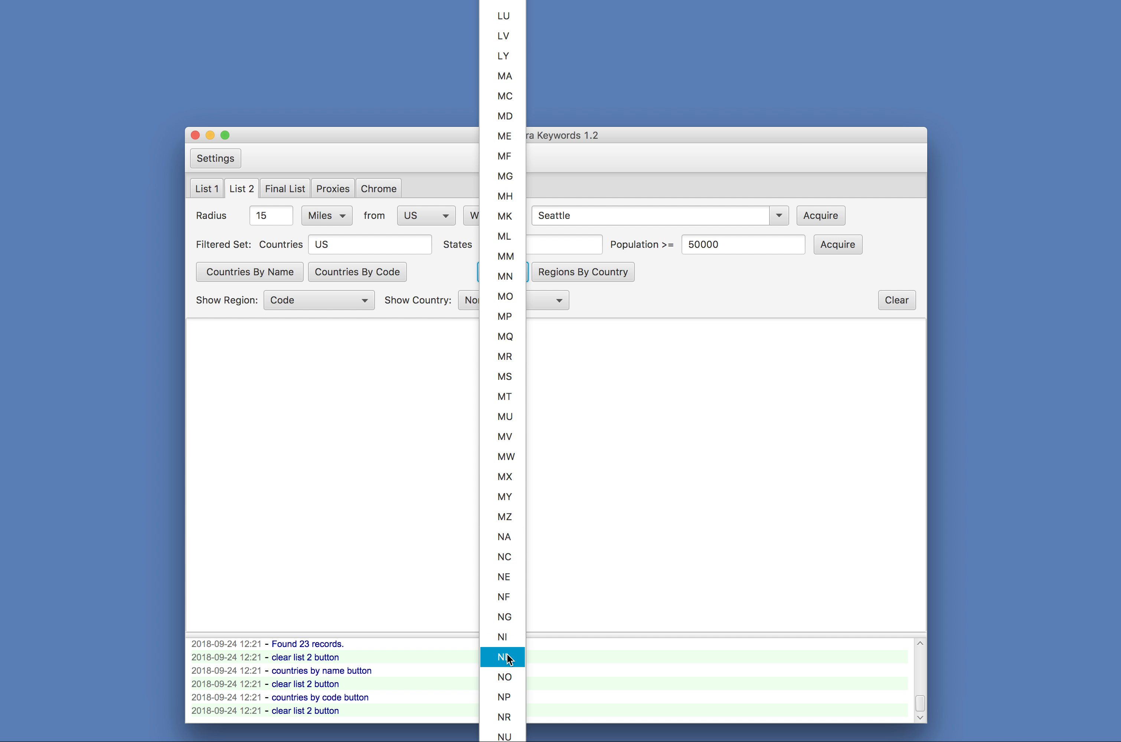
scroll(508, 660, down, 12)
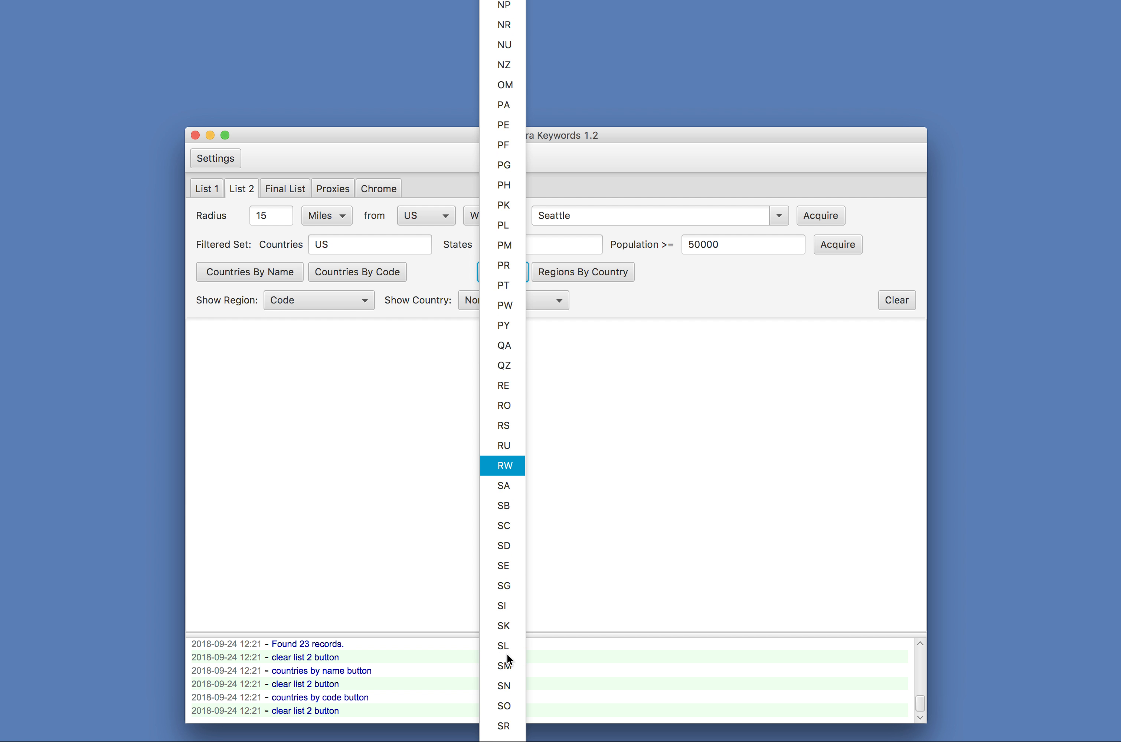
scroll(507, 659, down, 6)
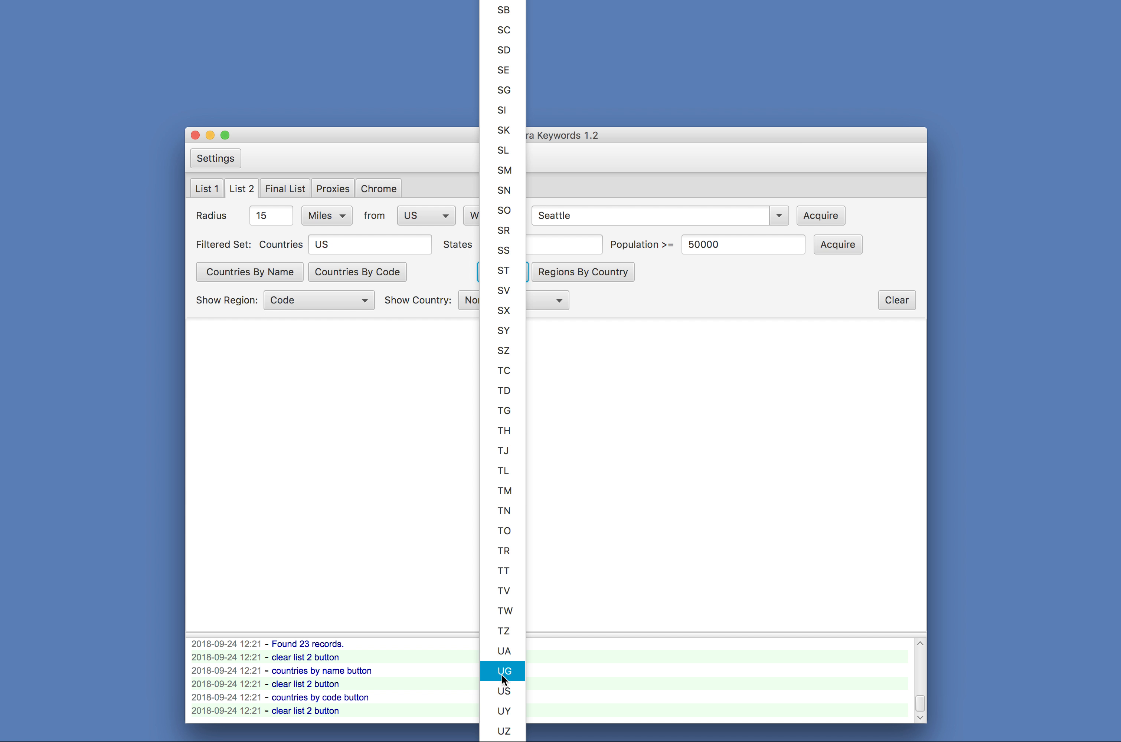
click(503, 690)
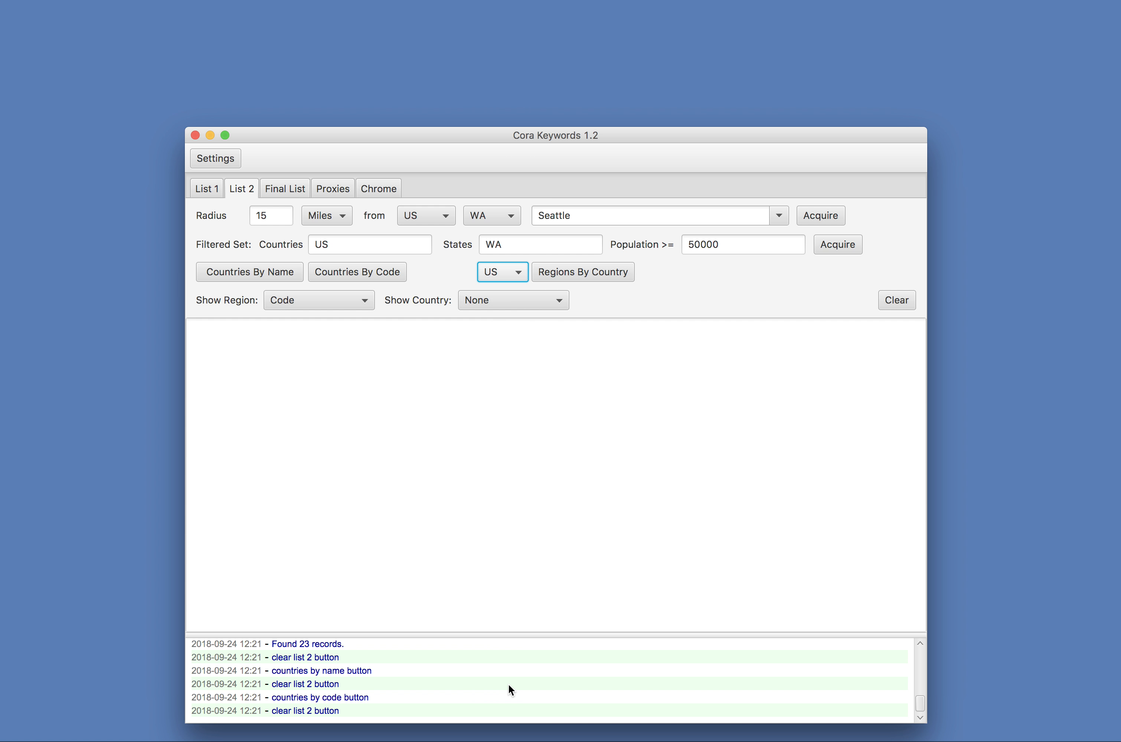
click(612, 277)
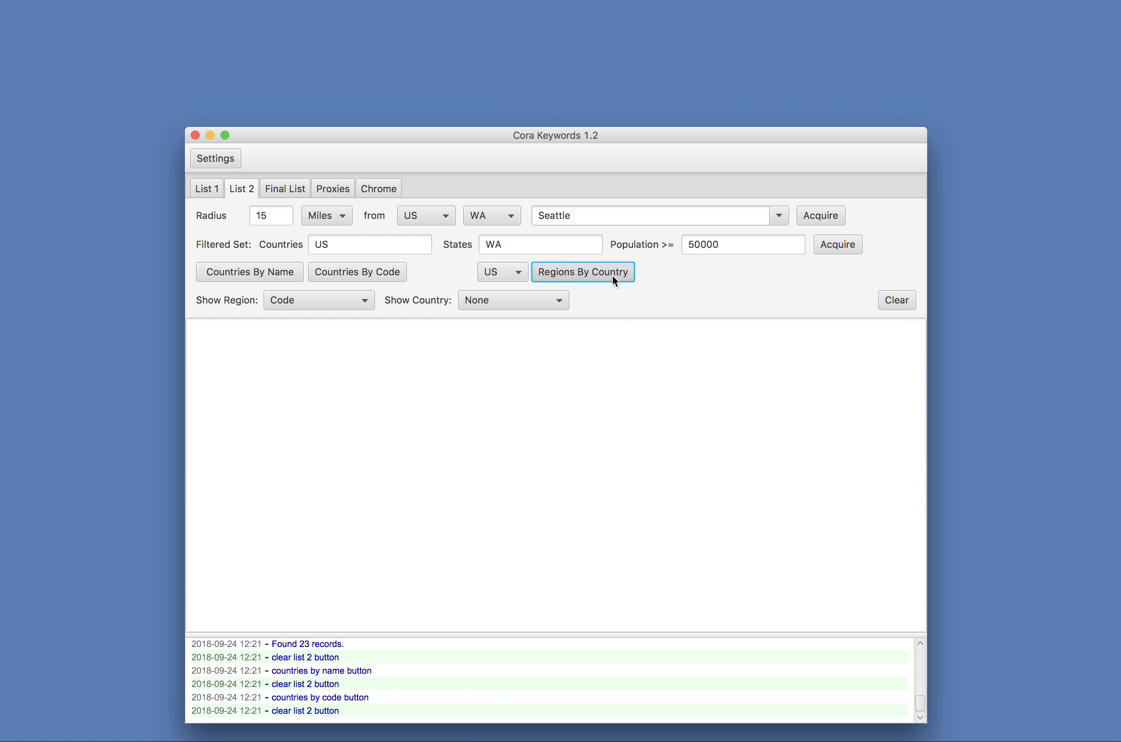
click(594, 271)
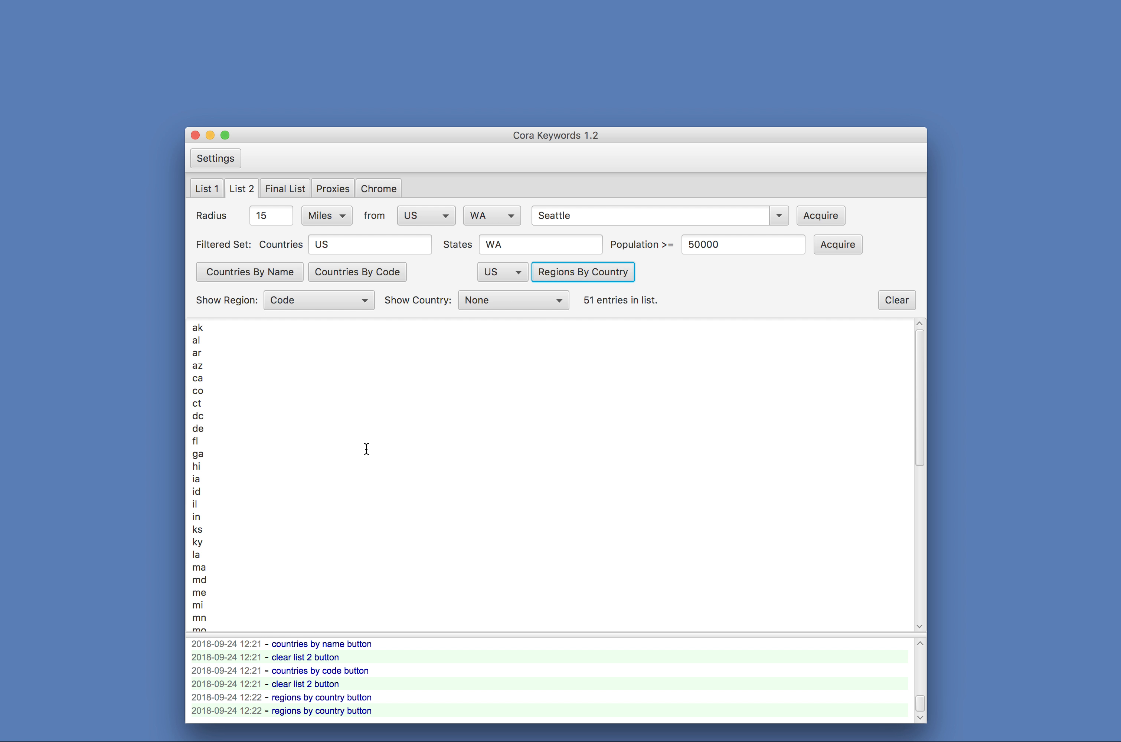
scroll(366, 448, down, 10)
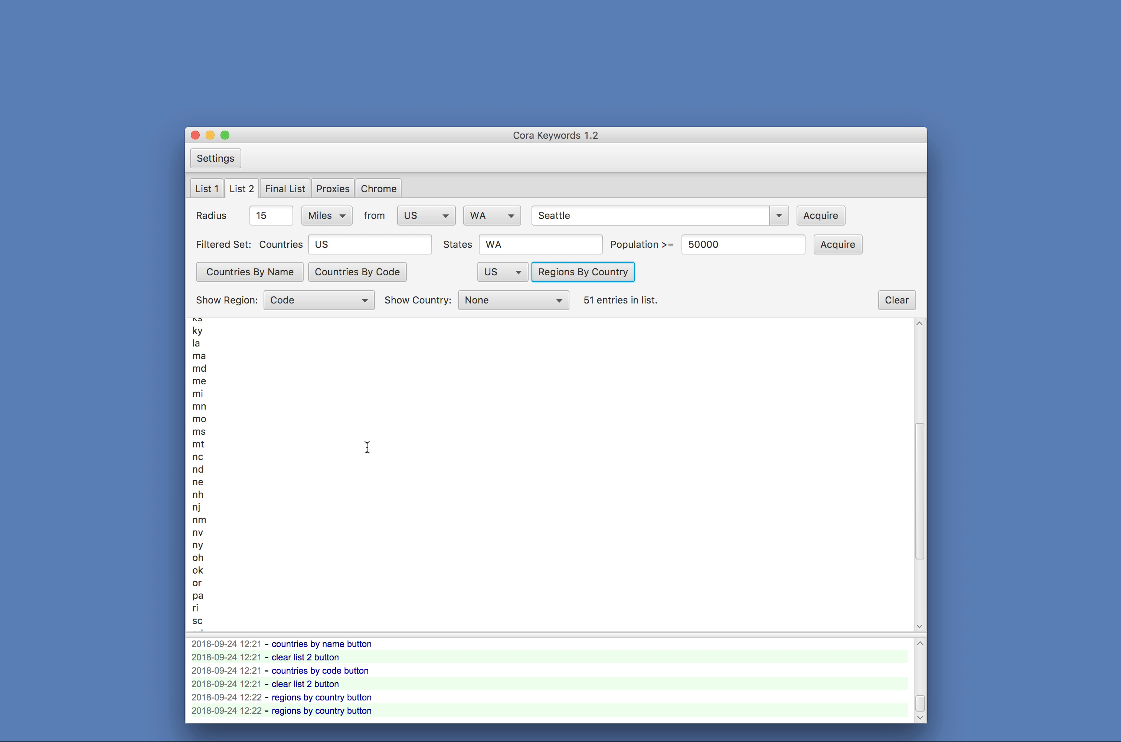
scroll(367, 447, up, 1)
scroll(367, 447, up, 10)
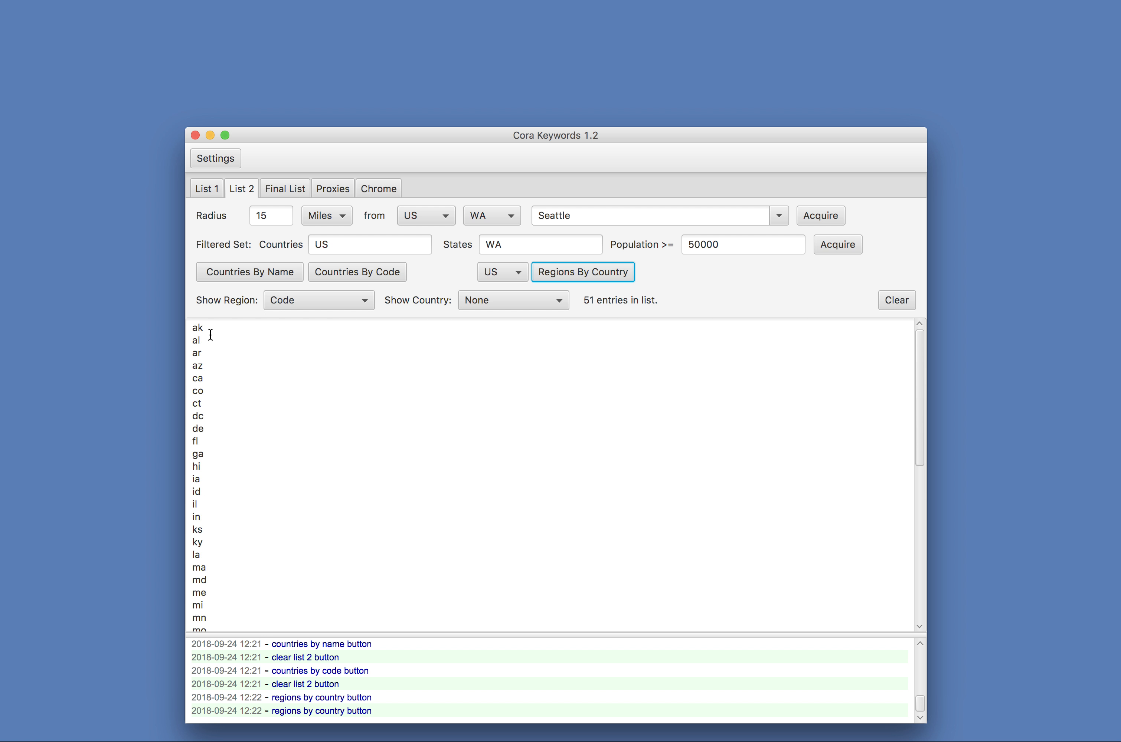
Step: Set the region display to Name and refill a cleared List 2 with the US regions by full name
click(359, 300)
click(296, 341)
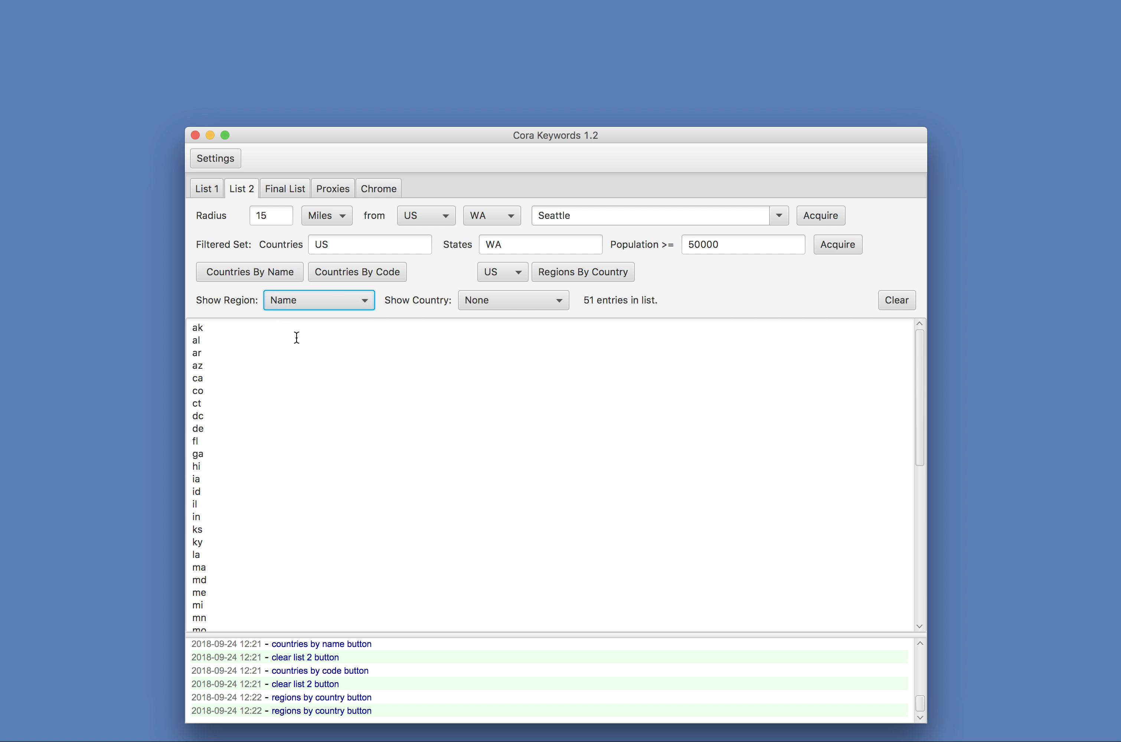
click(596, 271)
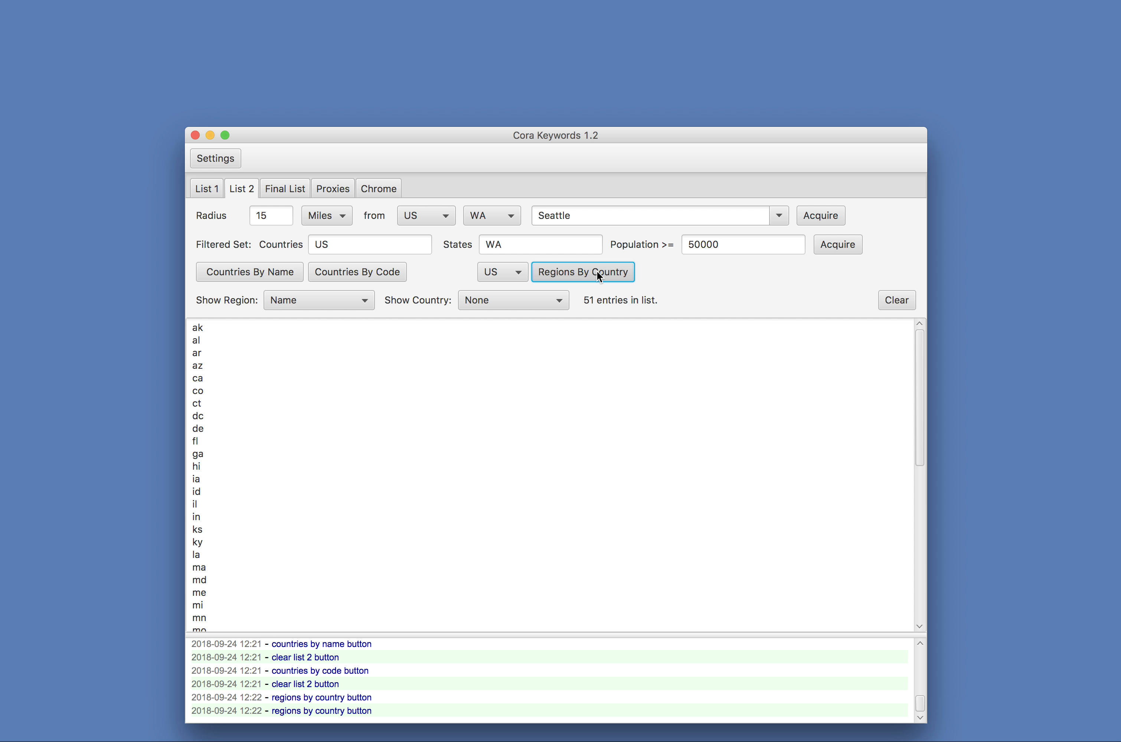
click(596, 270)
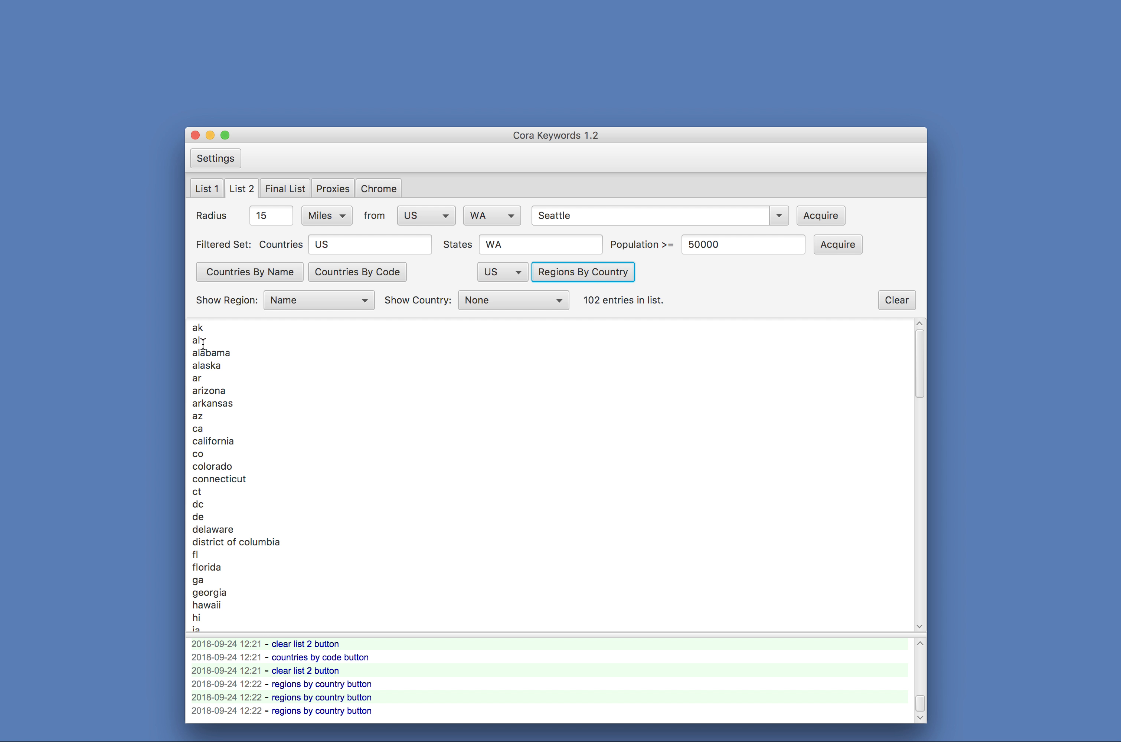
click(897, 301)
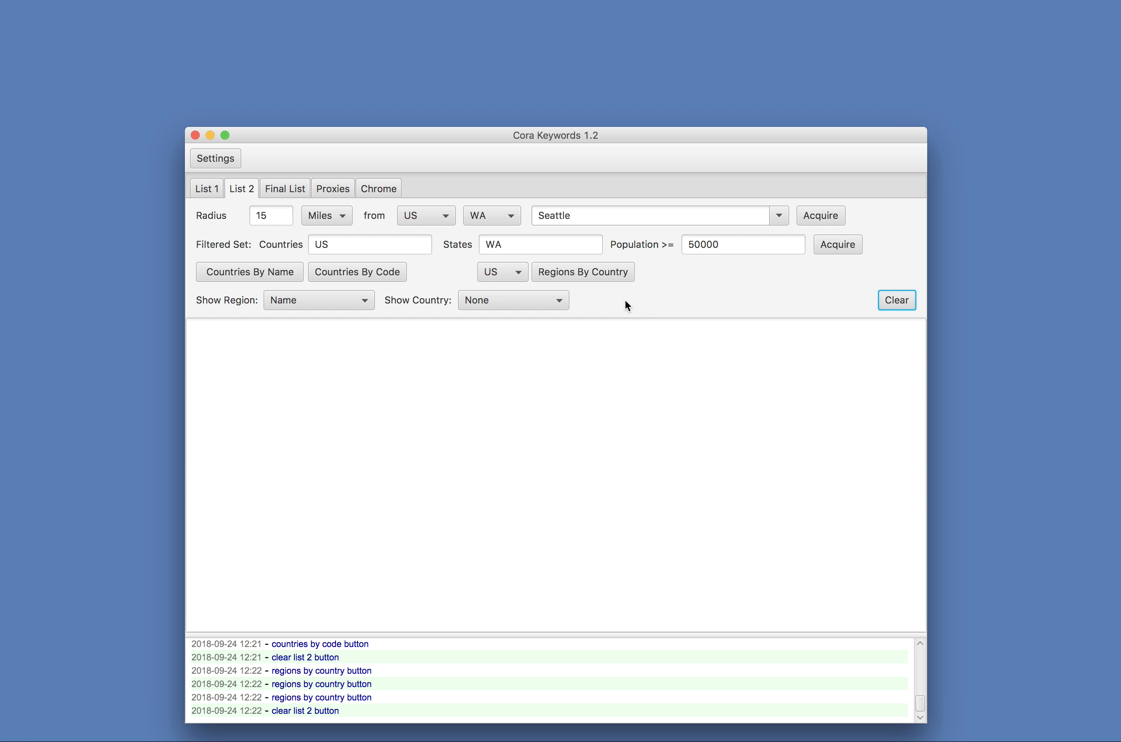
click(614, 272)
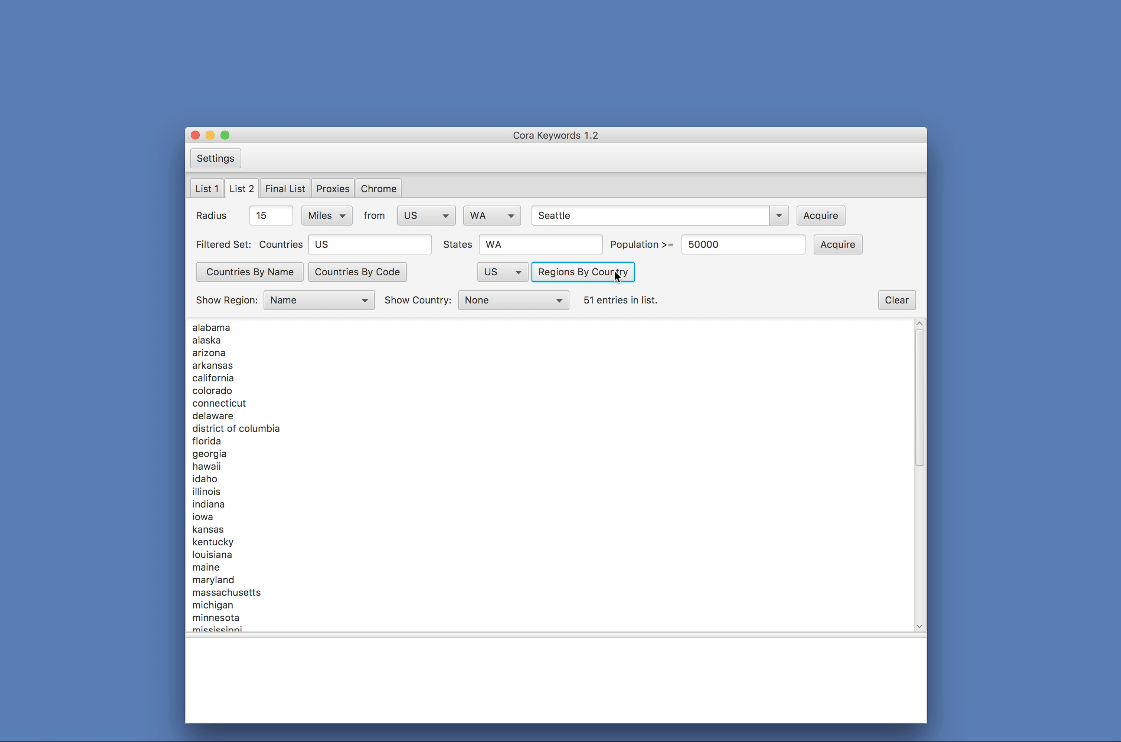
Step: Set the region display to Code and add the US region codes to the names in List 2
click(324, 308)
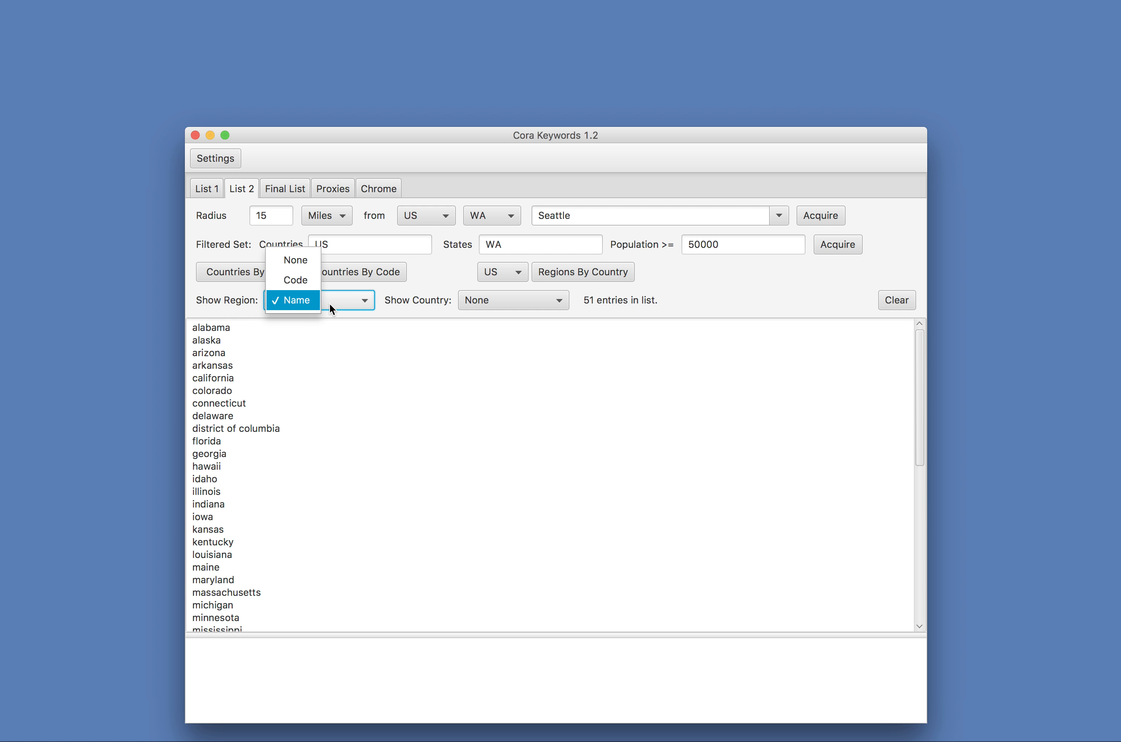
click(305, 284)
click(621, 271)
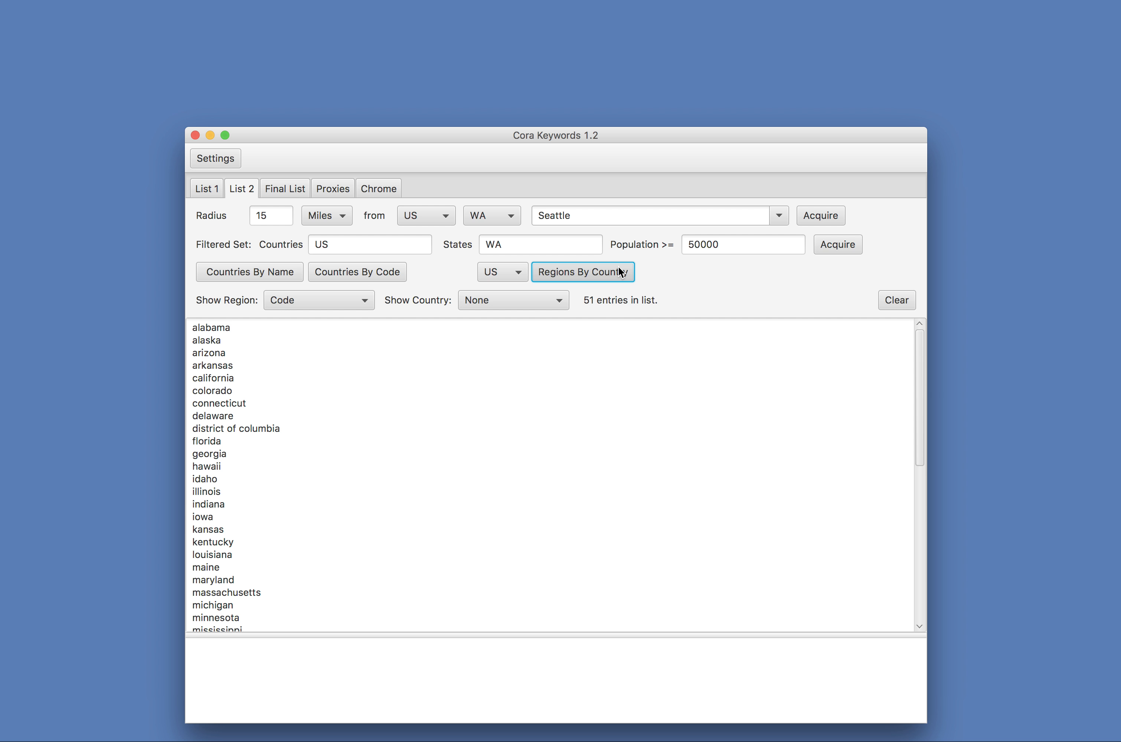
click(621, 272)
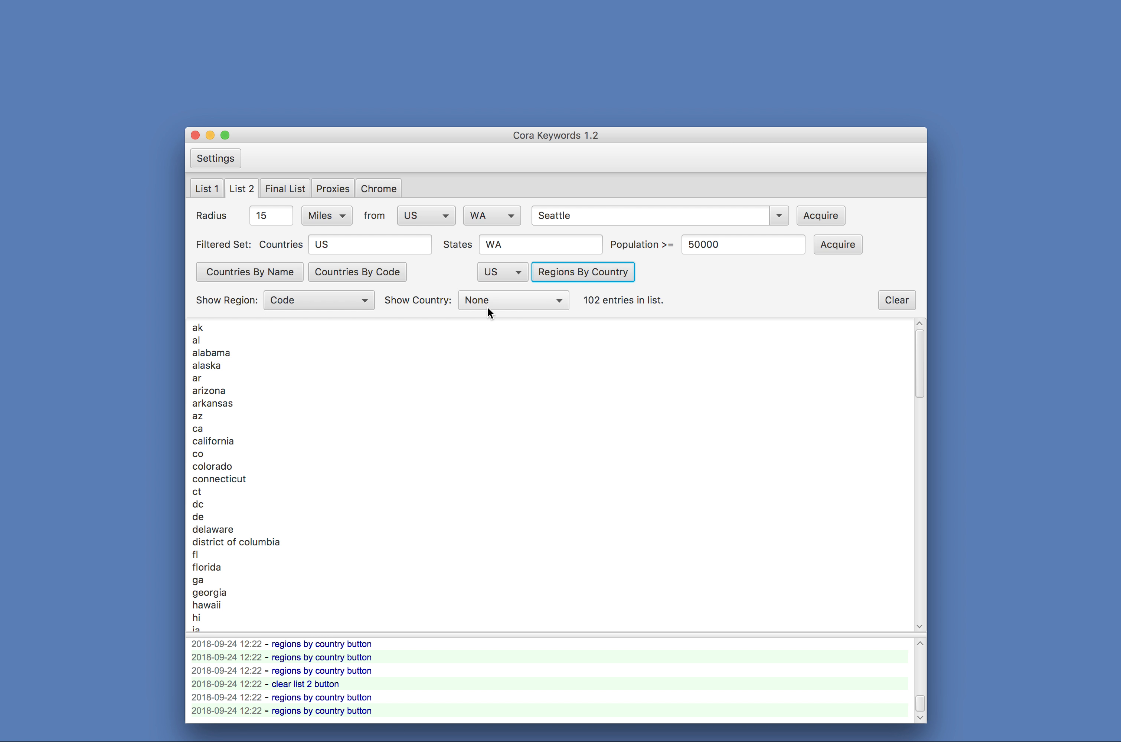
Step: Set the country display to Code and add the US region codes with the country code to List 2
click(497, 303)
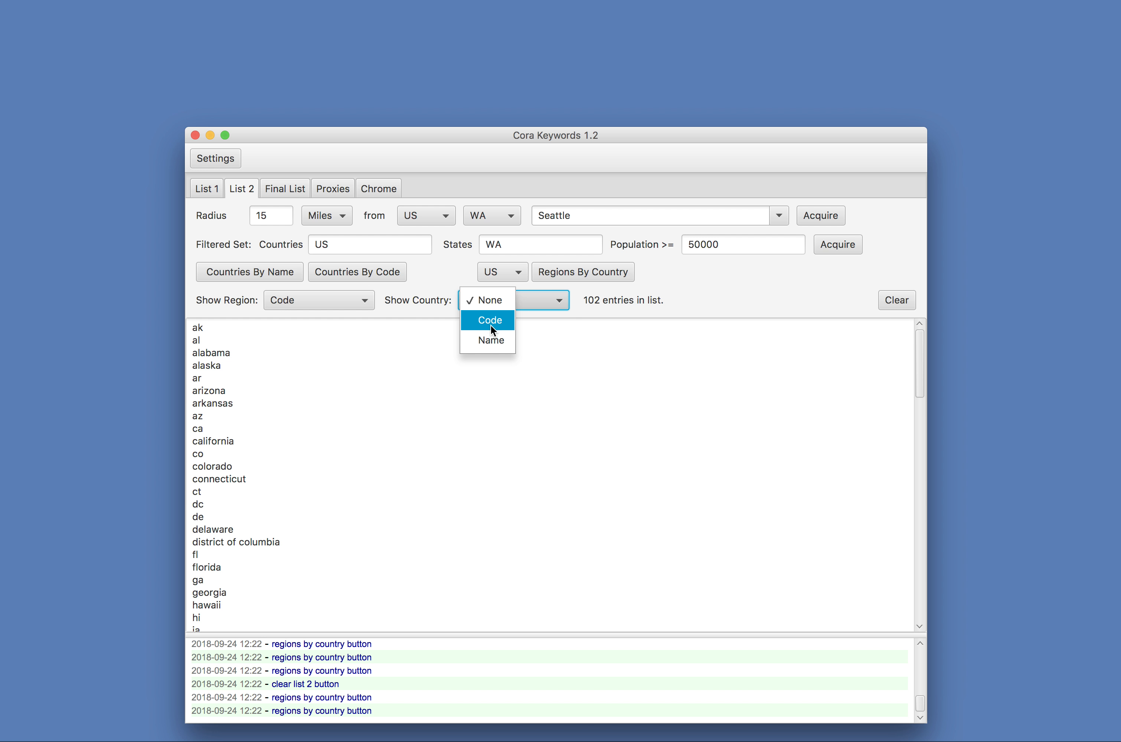
click(492, 329)
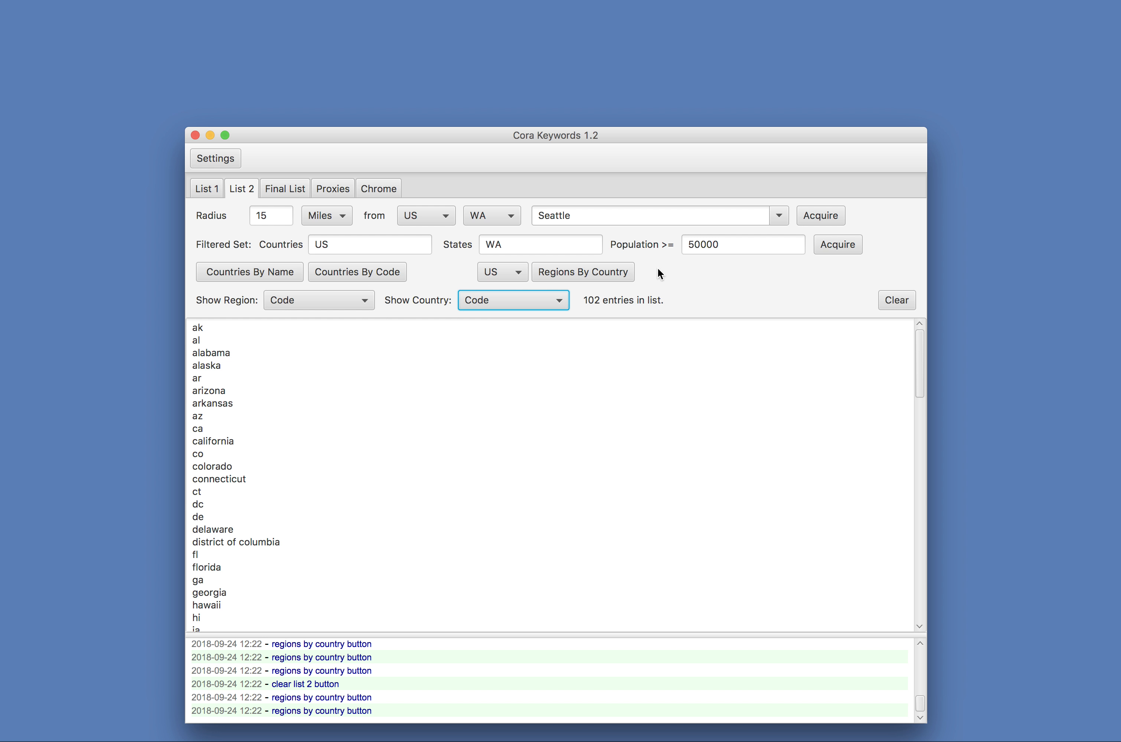
click(615, 272)
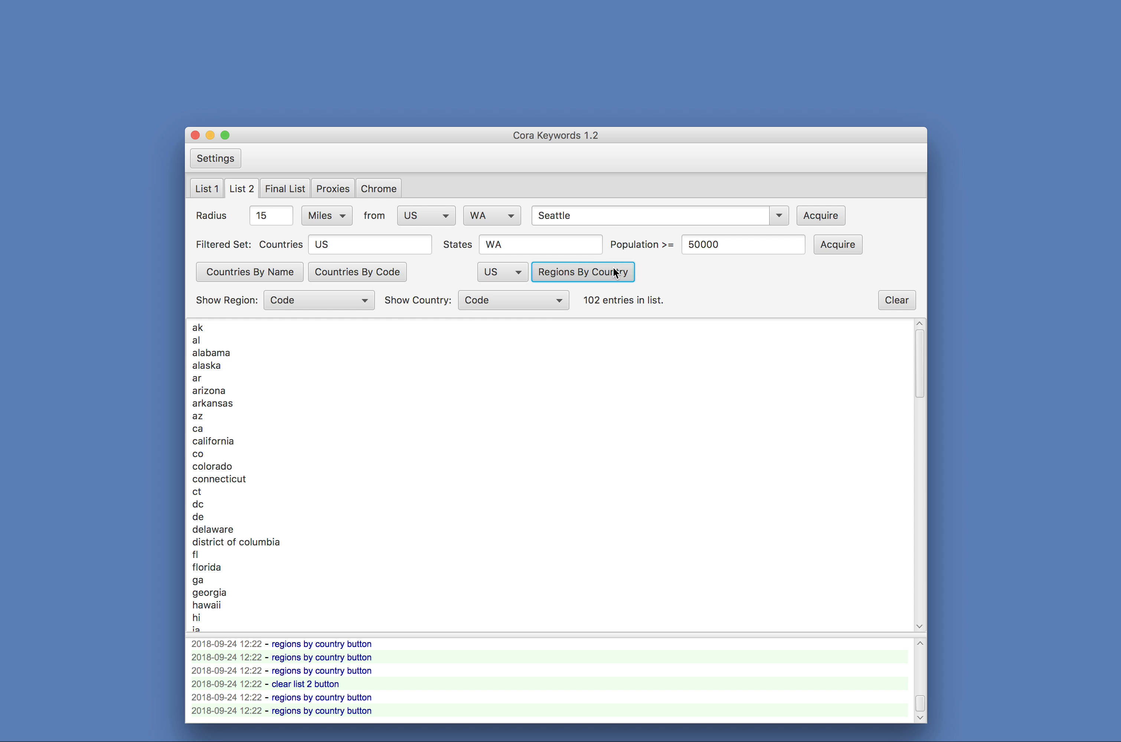
click(615, 272)
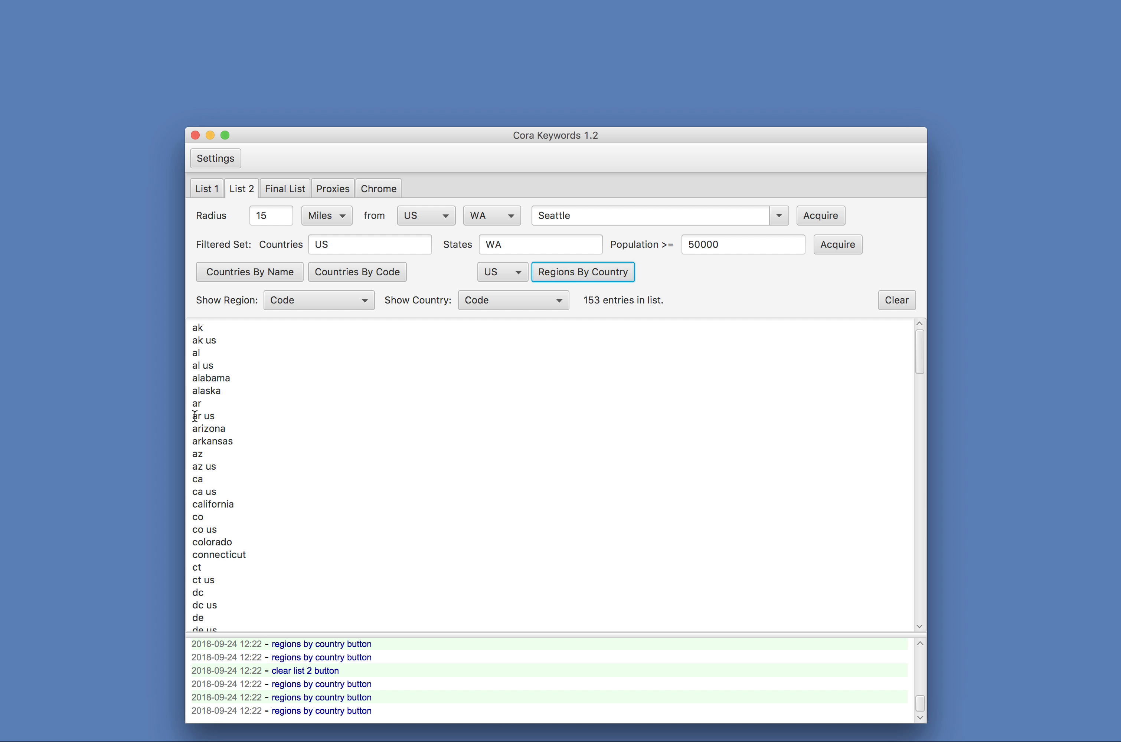
Step: Set the region display to Name and add the full US region names with the country code to List 2
click(327, 302)
click(294, 327)
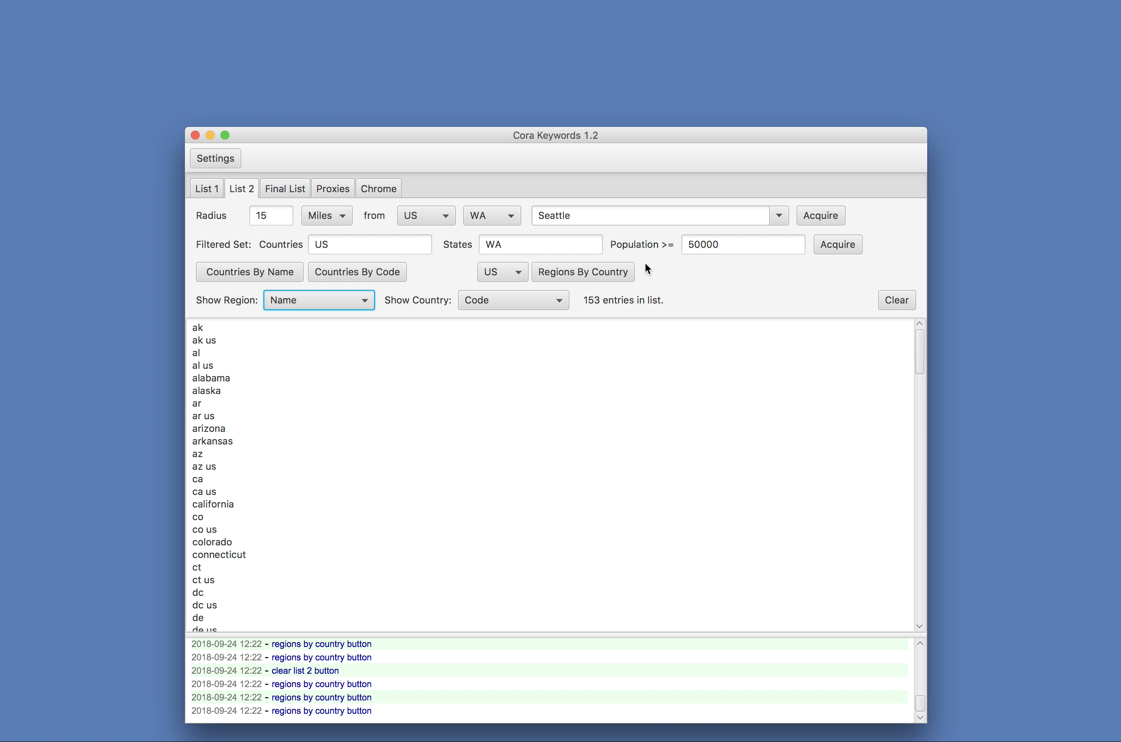
click(610, 273)
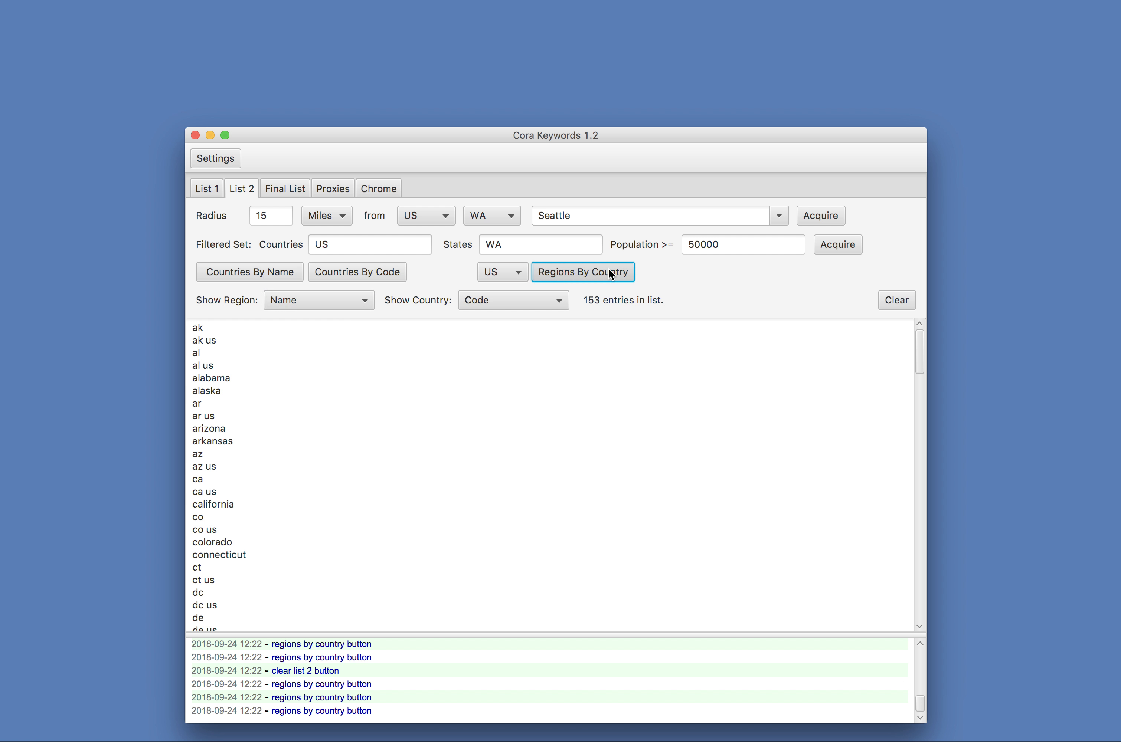
click(610, 273)
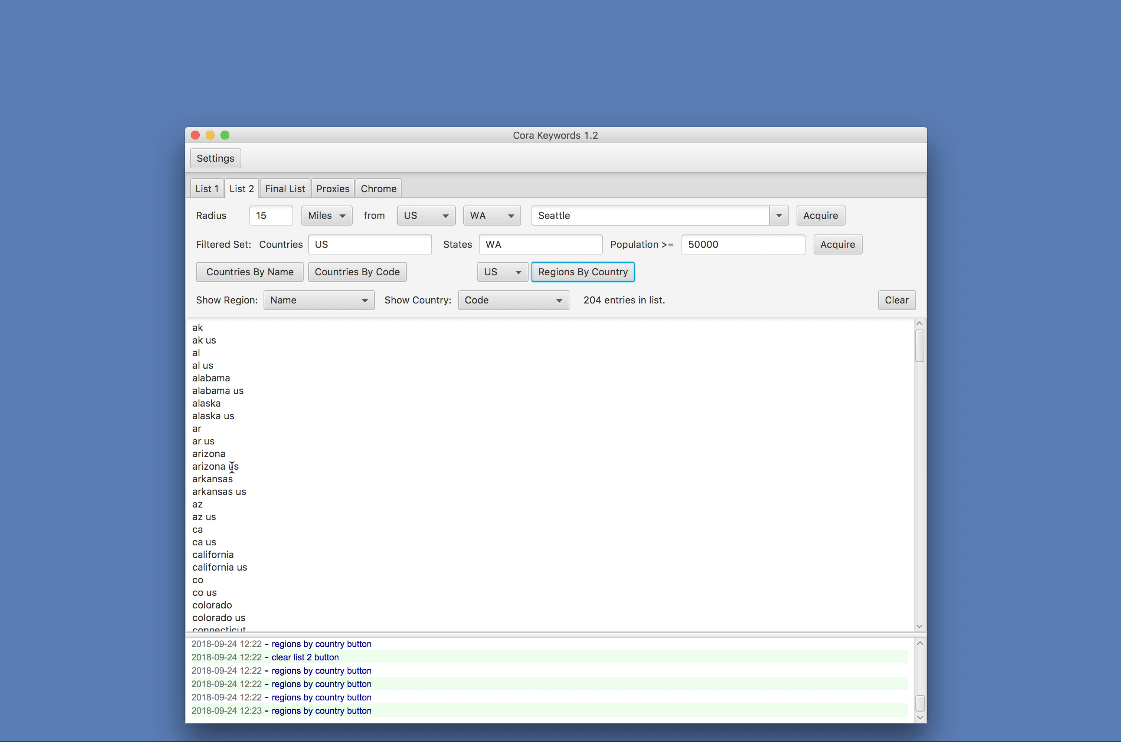
Step: Set the country display to Name, add the US region names with the full country name, and look through List 2
click(494, 307)
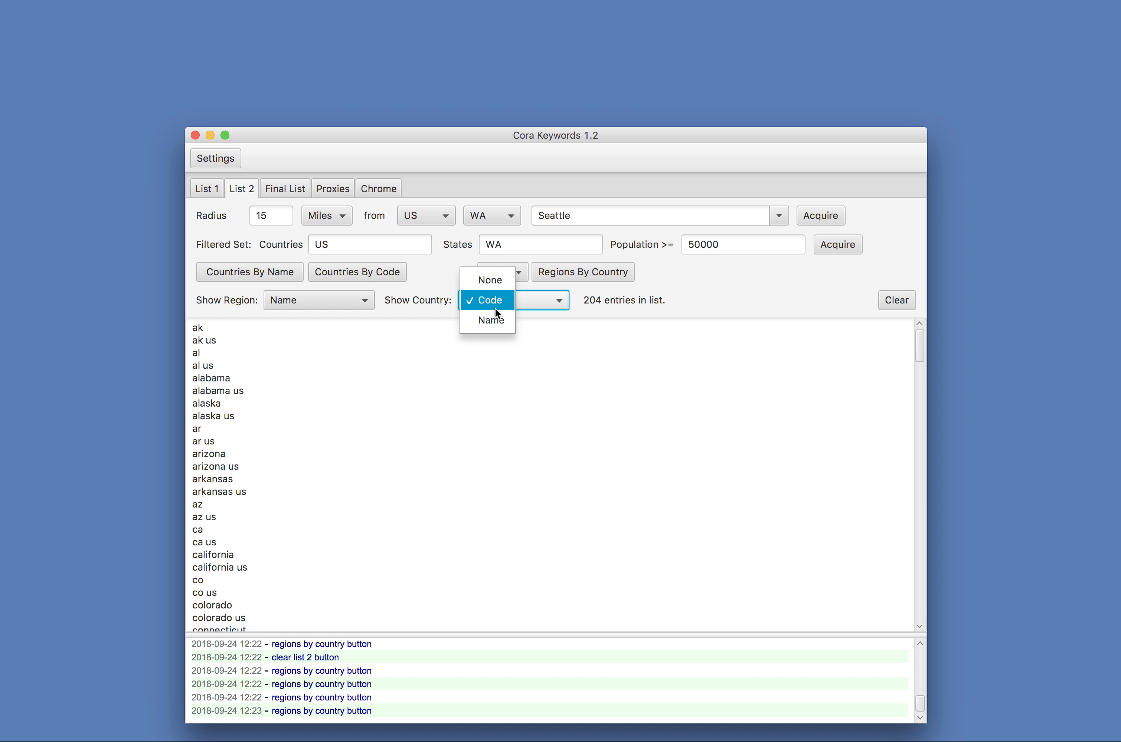
click(497, 320)
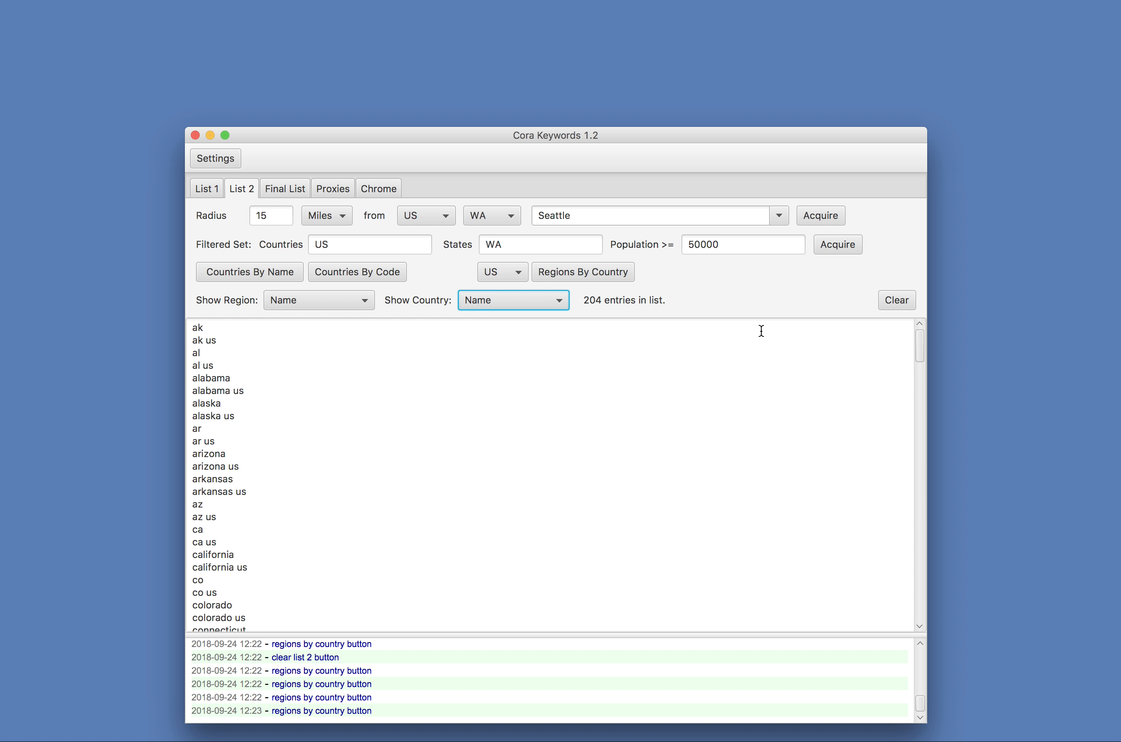
click(581, 272)
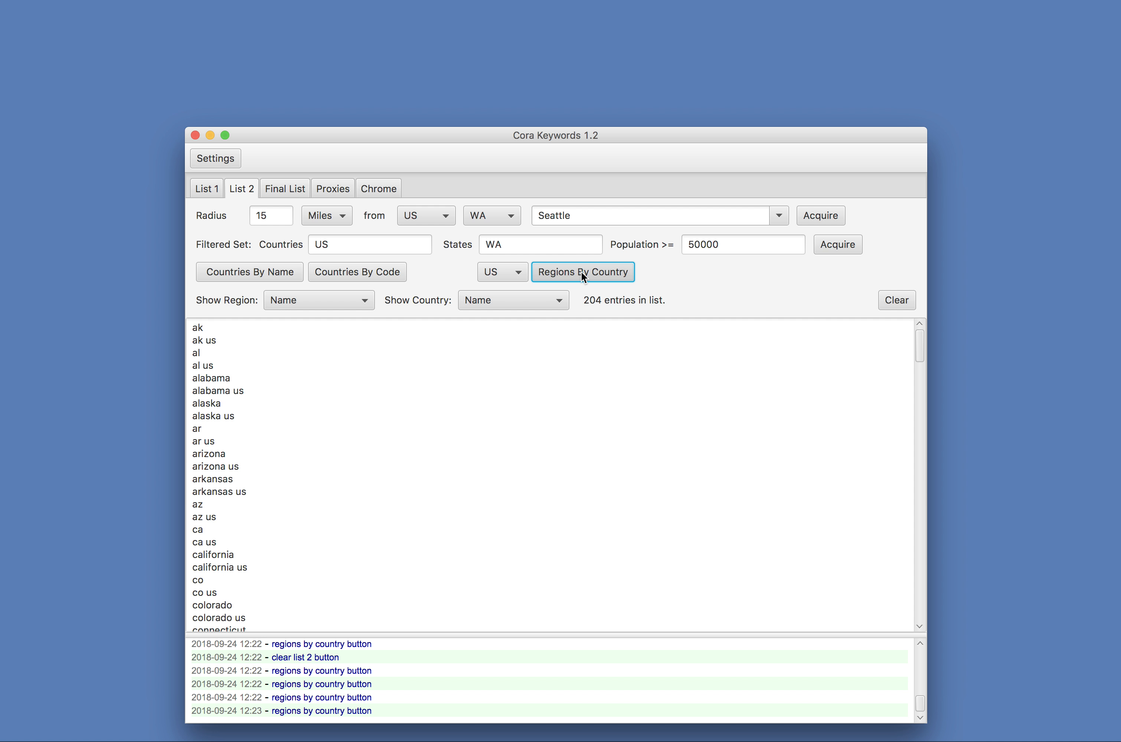
click(581, 271)
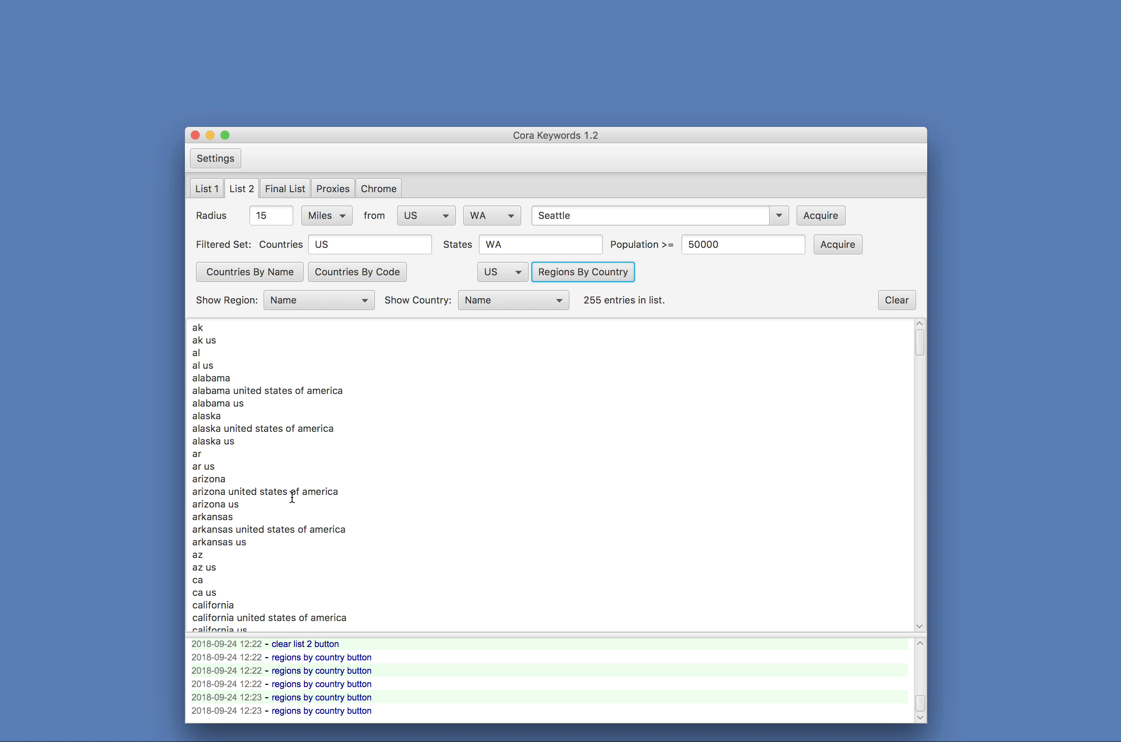
scroll(292, 496, down, 20)
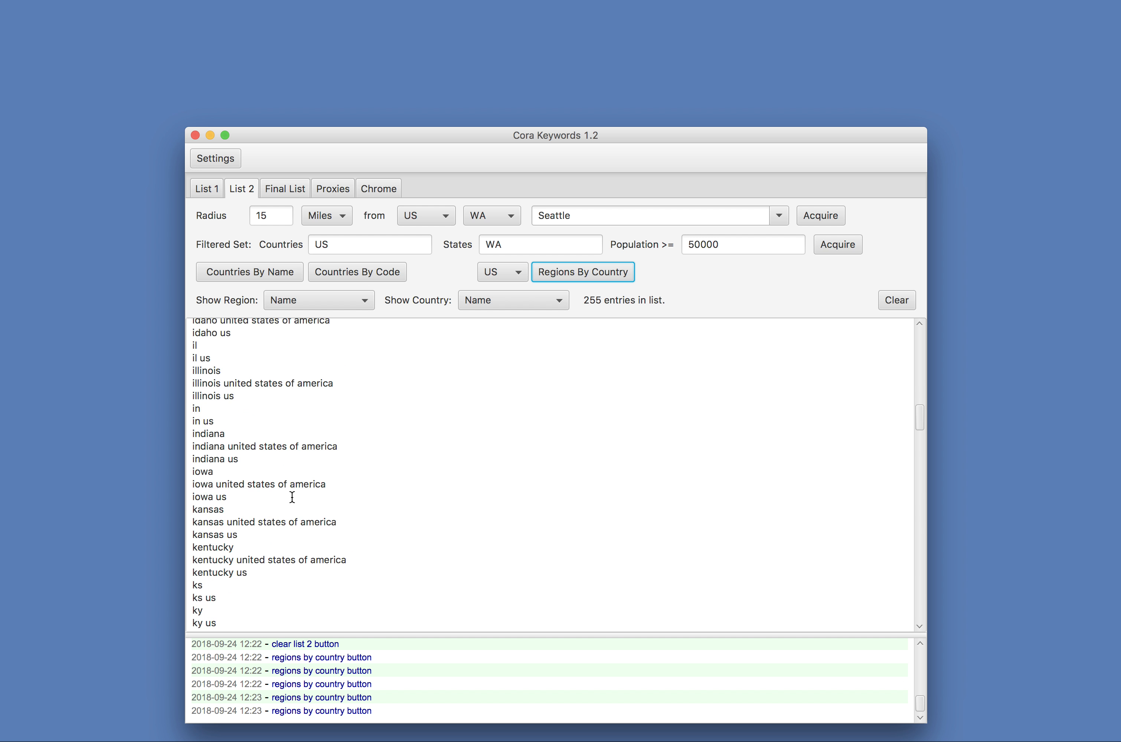
scroll(292, 496, down, 20)
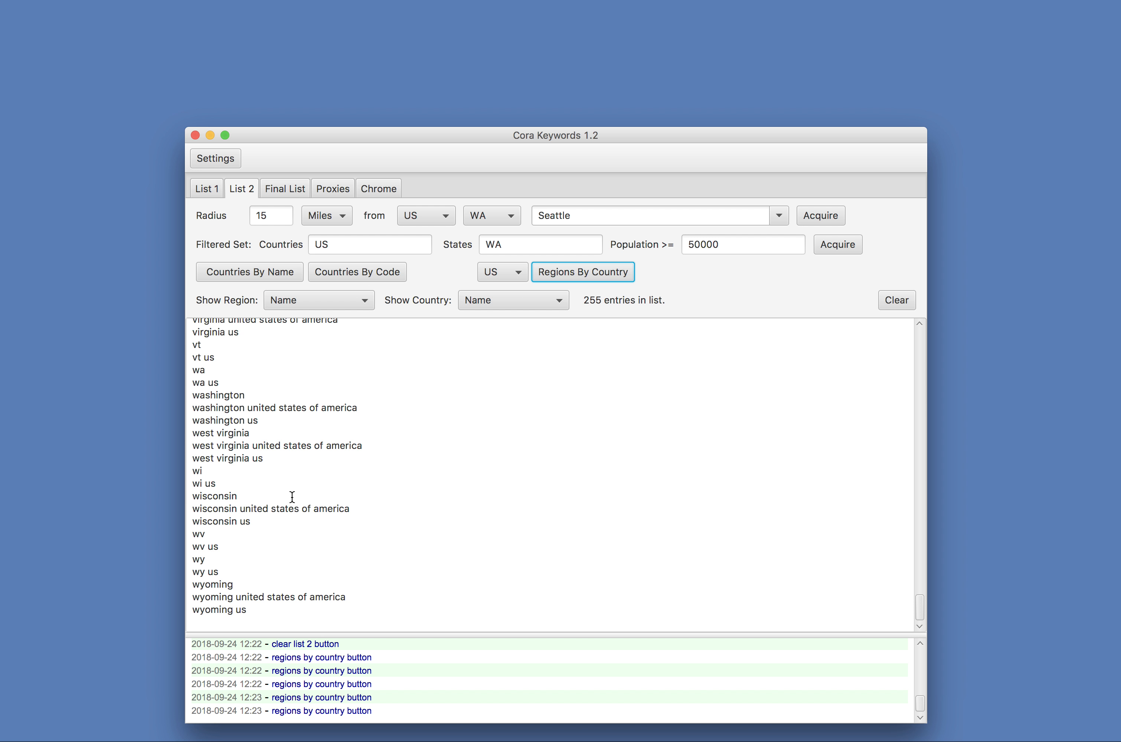
scroll(387, 448, up, 1)
scroll(387, 448, up, 10)
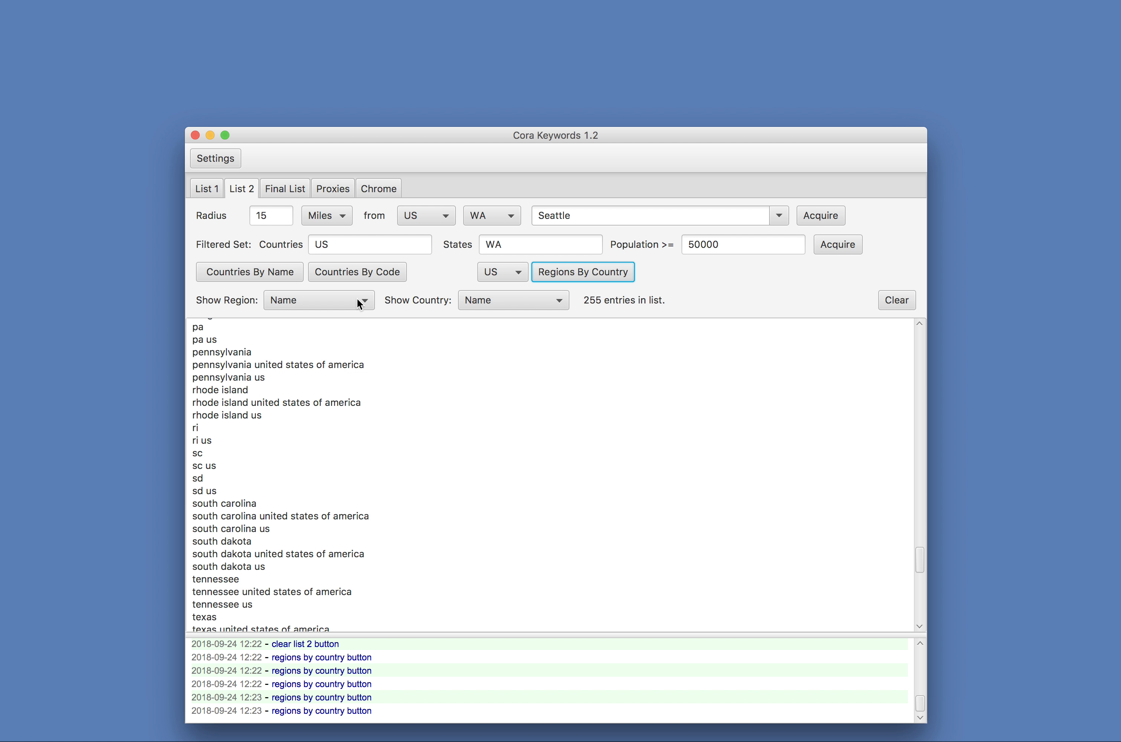
Step: Clear List 2 and acquire a filtered set for countries US CA with the states filter emptied
click(906, 298)
click(361, 243)
text(CA)
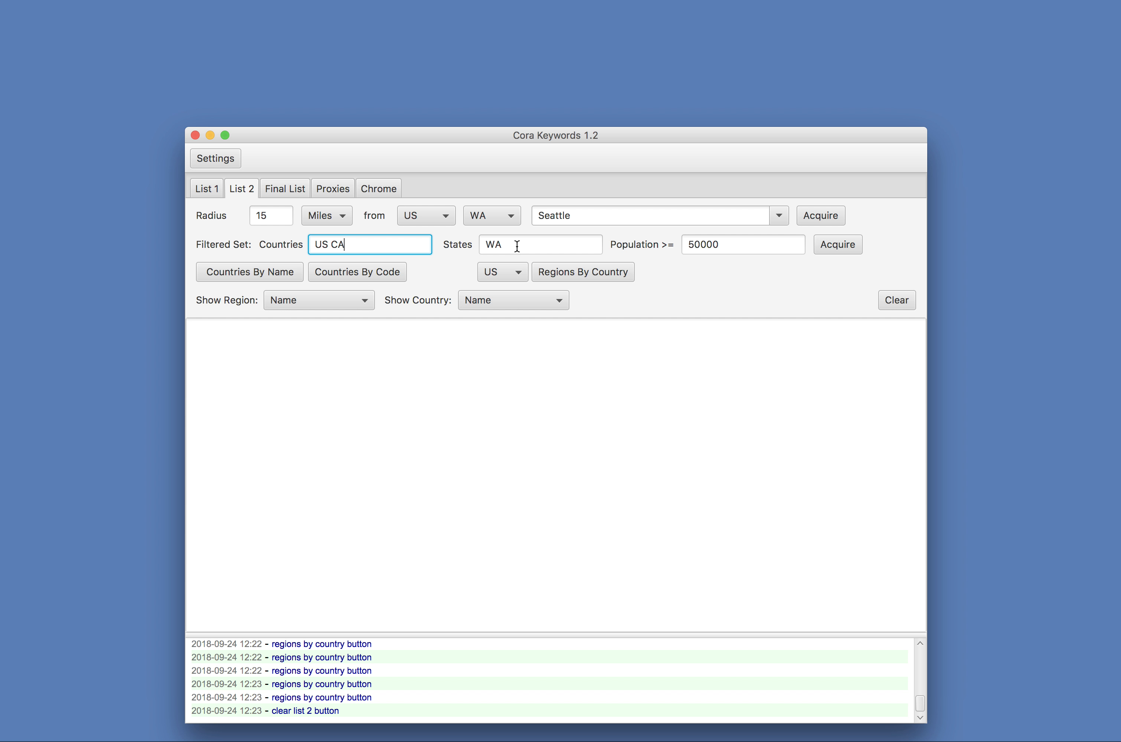
key(Tab)
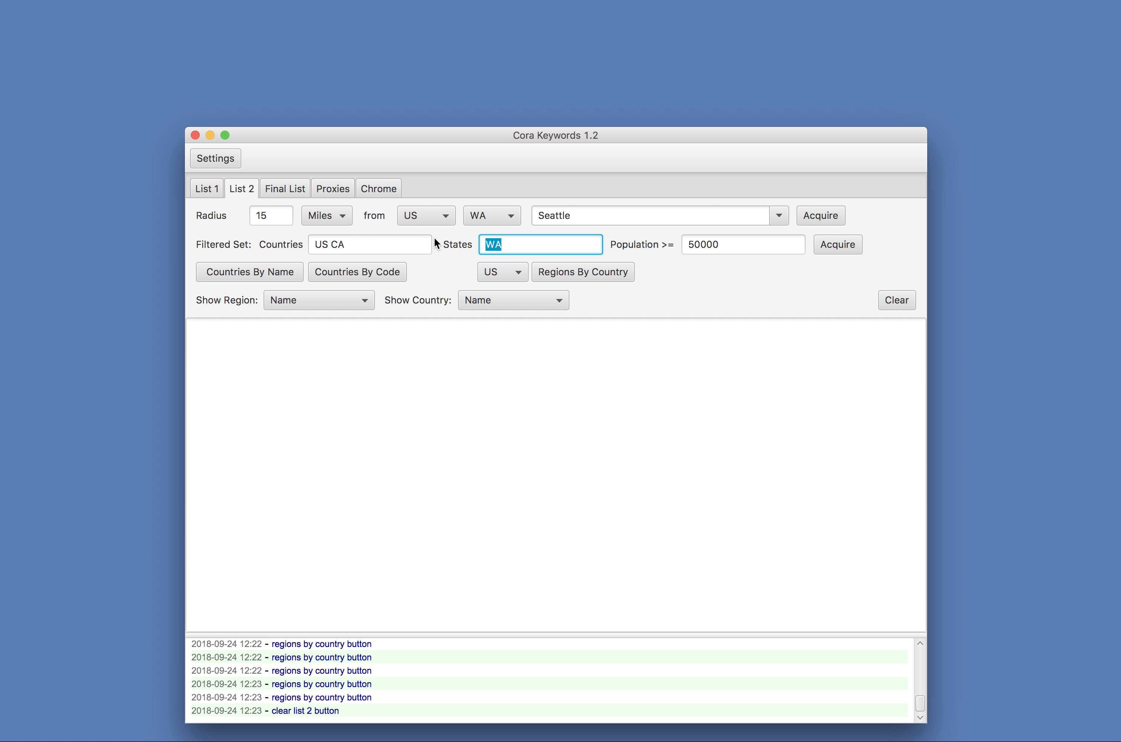
key(BackSpace)
click(842, 244)
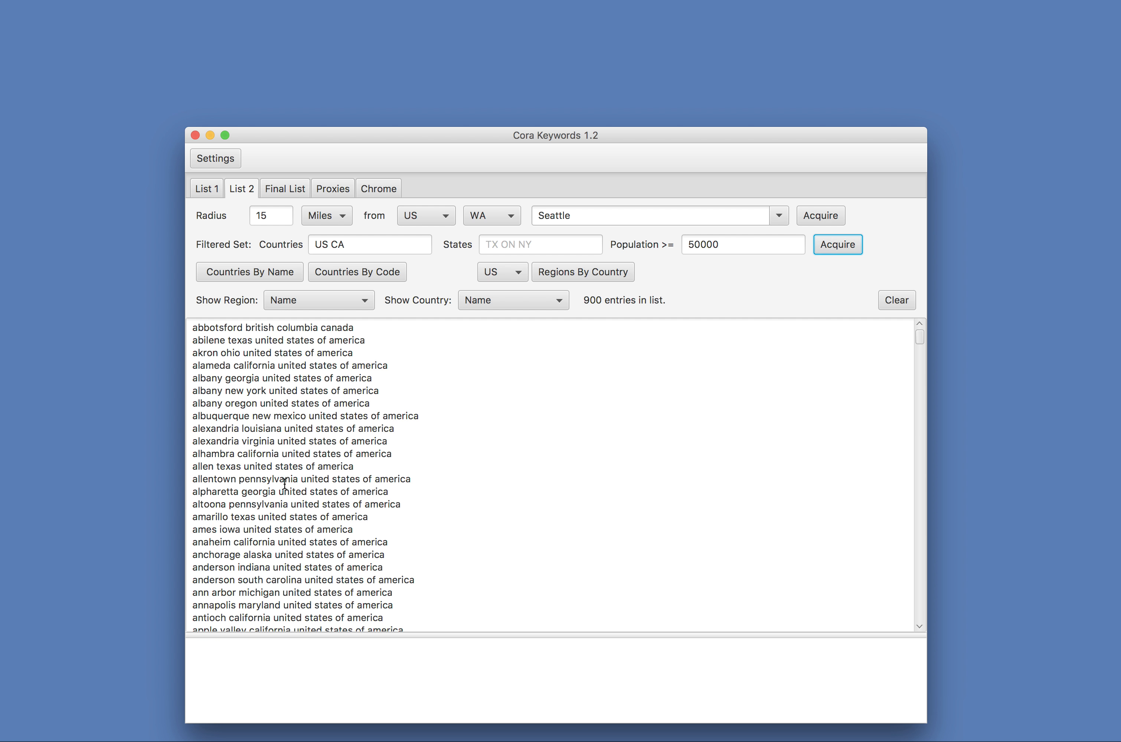
Step: Set the region and country displays to Code, then clear List 2 and acquire the filtered set again
click(336, 299)
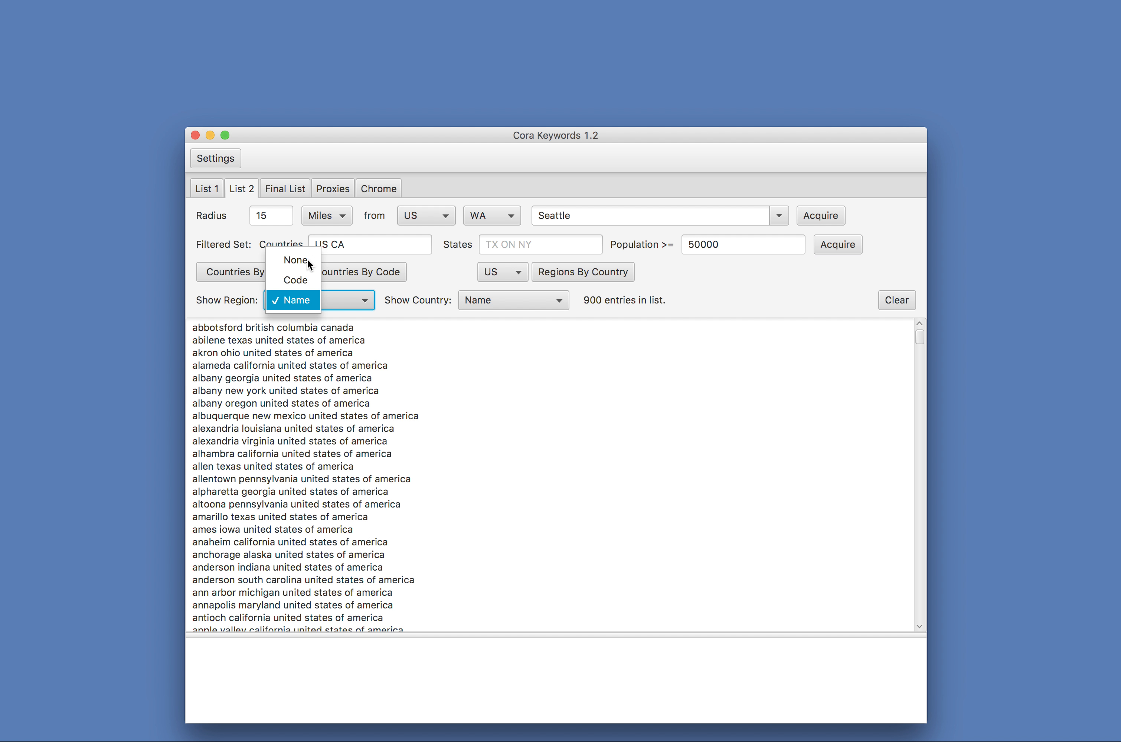
click(296, 278)
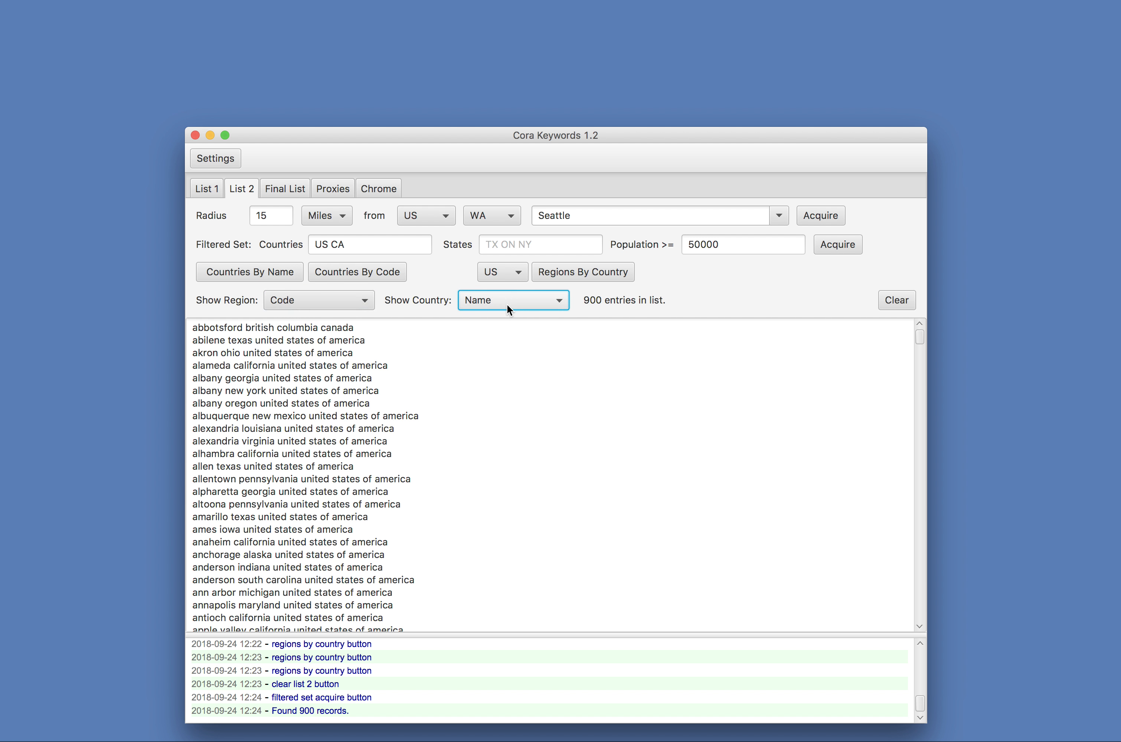
click(506, 304)
click(499, 288)
click(888, 302)
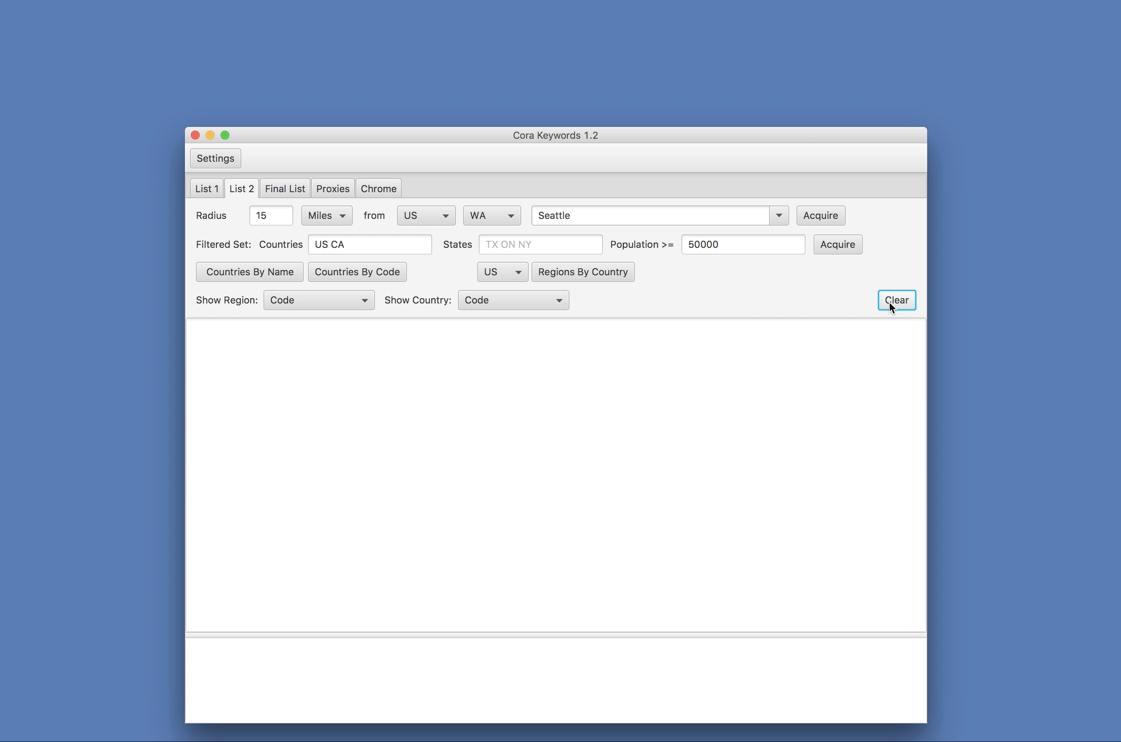
click(831, 240)
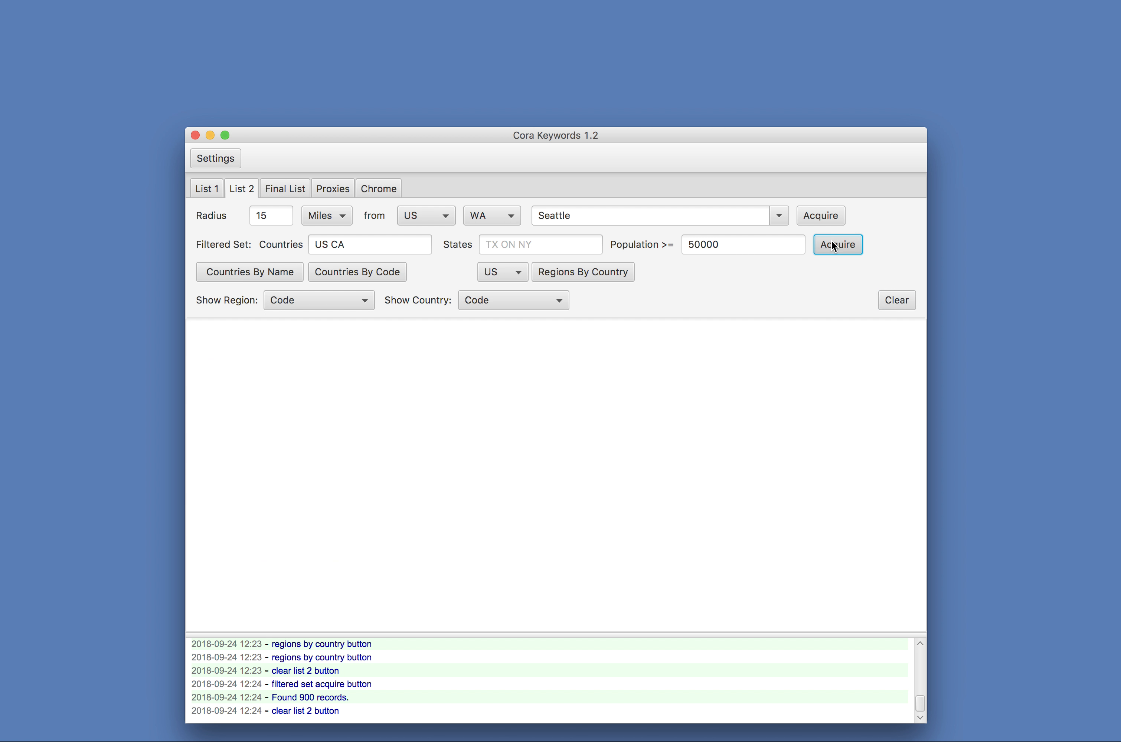
click(831, 241)
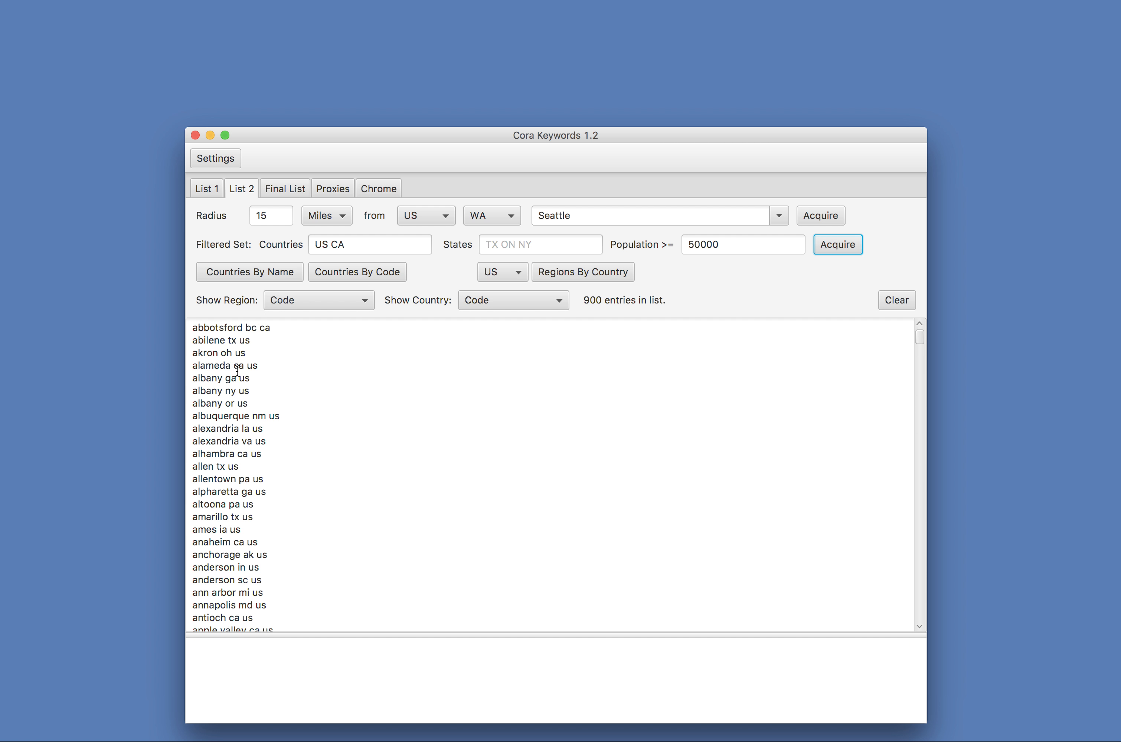
Step: Extend the filtered countries to US CA UK AU, refill a cleared List 2 with the matching cities and look through them
click(362, 246)
text(UK)
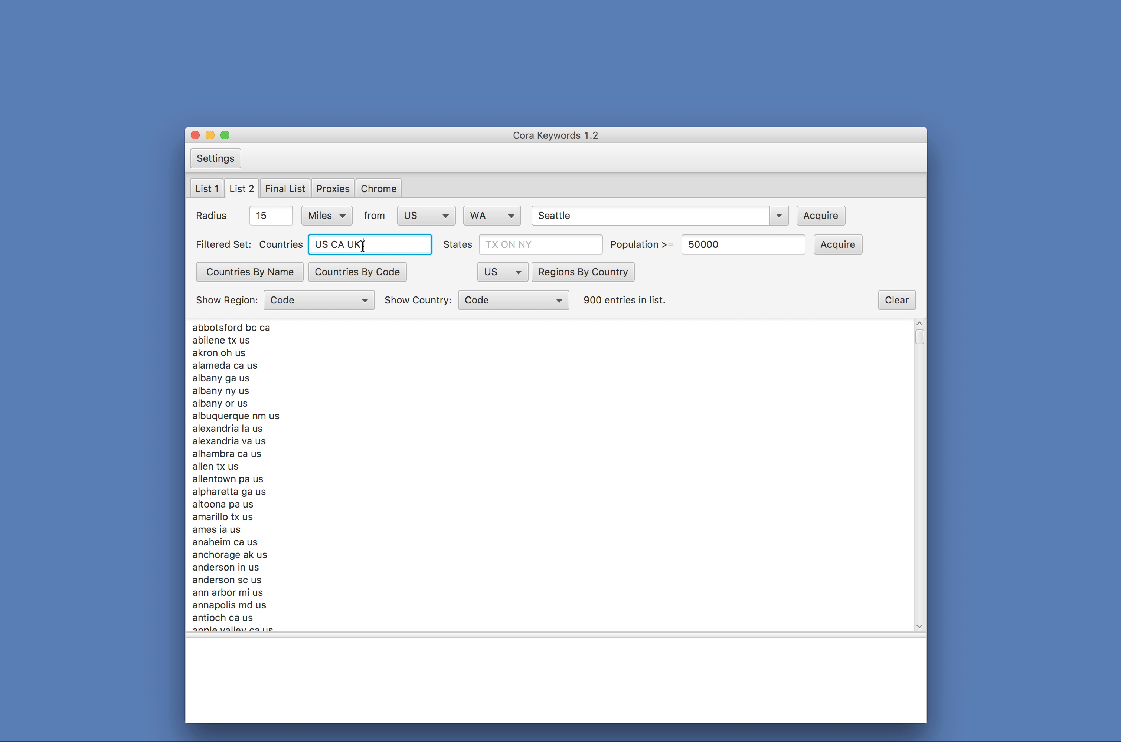
text( AU)
click(892, 300)
click(849, 245)
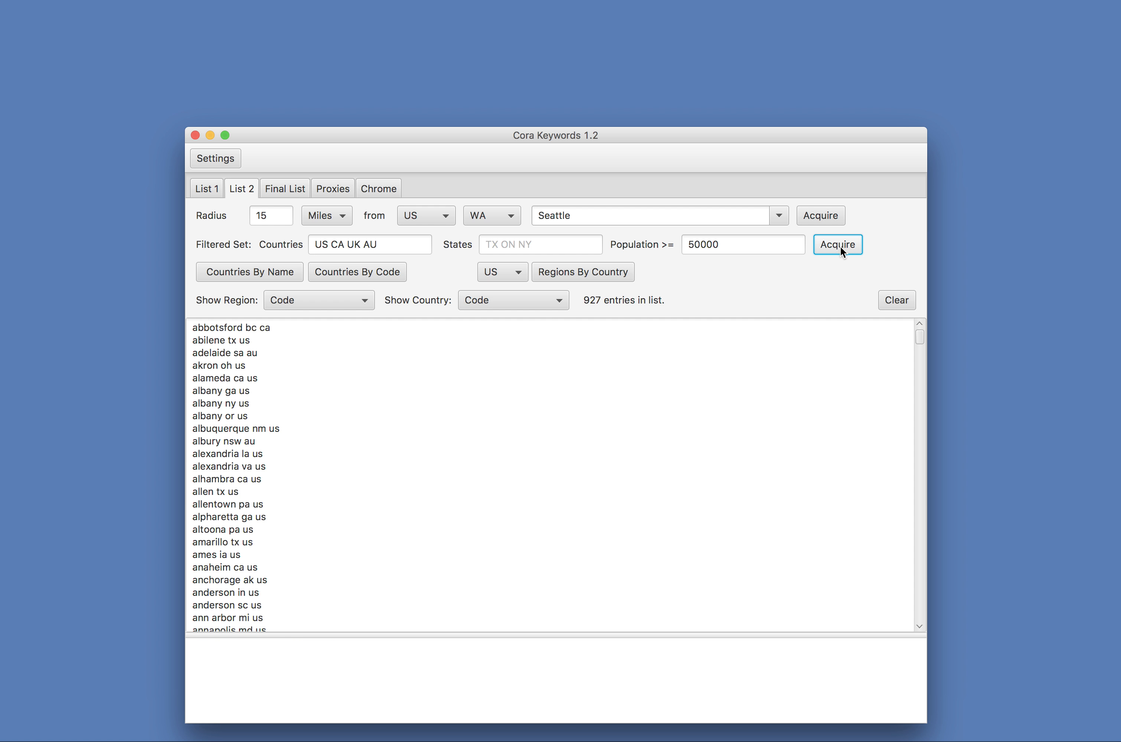
scroll(299, 489, down, 1)
scroll(299, 489, down, 15)
scroll(299, 488, down, 6)
scroll(299, 489, up, 2)
scroll(299, 489, up, 15)
Step: Set the country of the radius search to DE and clear List 2
drag(285, 215, 196, 219)
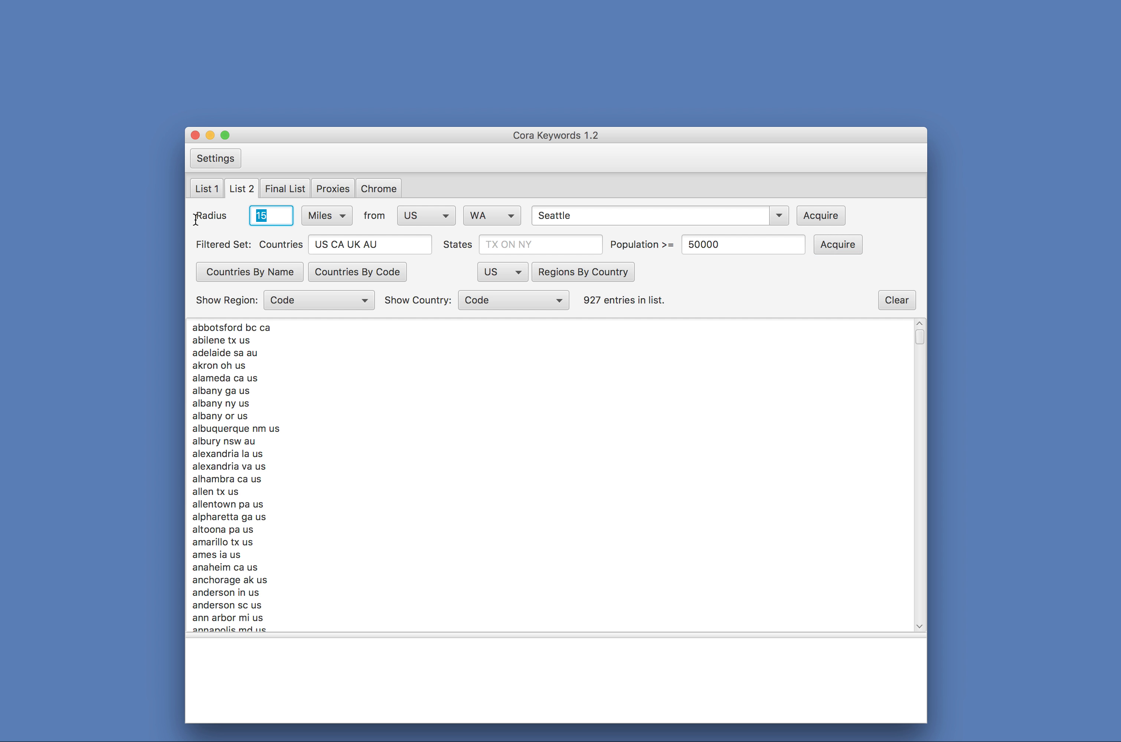
click(430, 214)
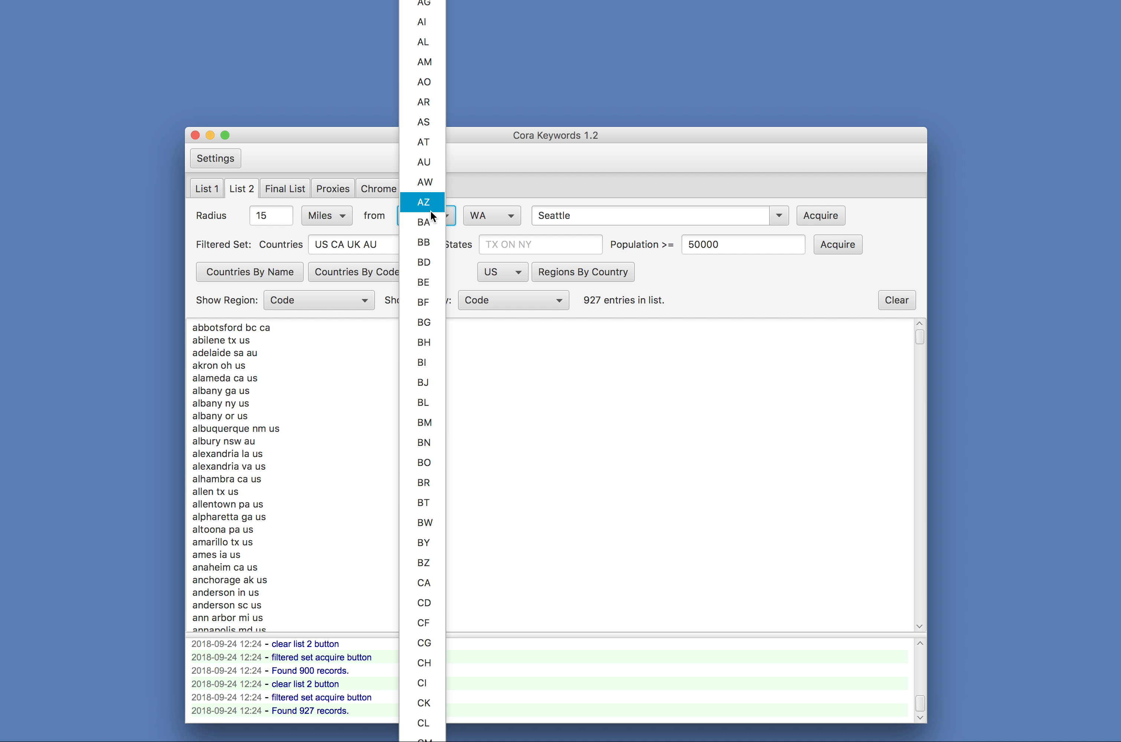
scroll(420, 660, down, 6)
scroll(422, 666, down, 1)
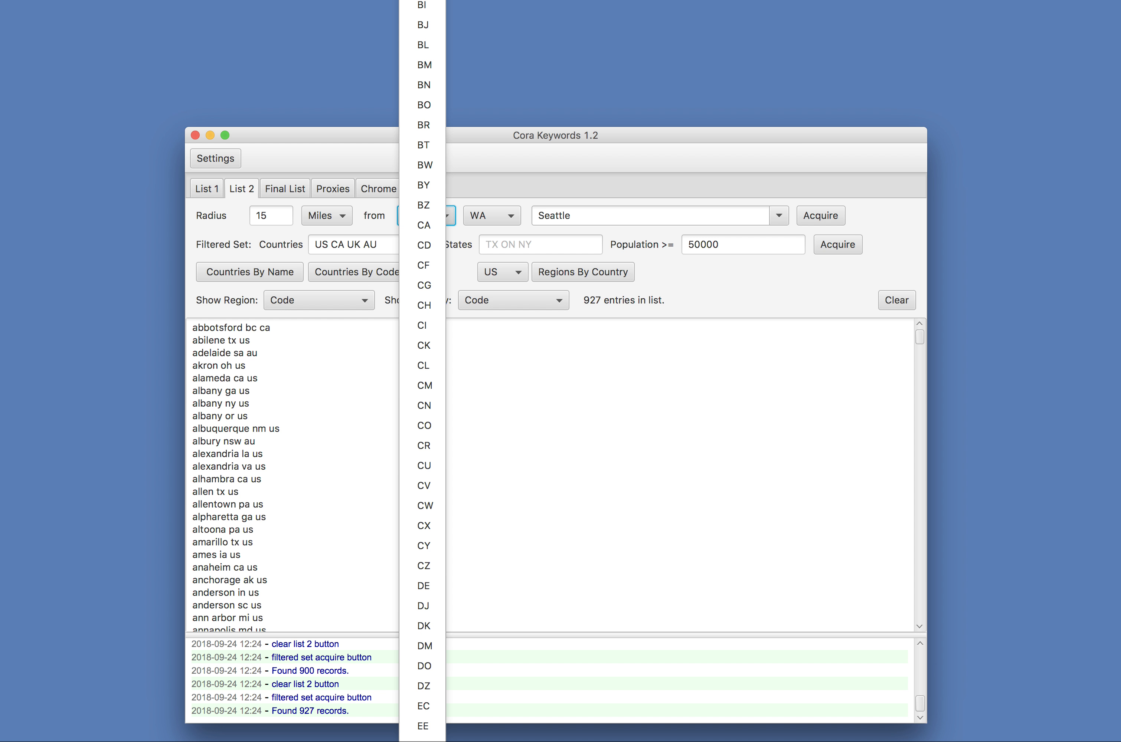
click(425, 587)
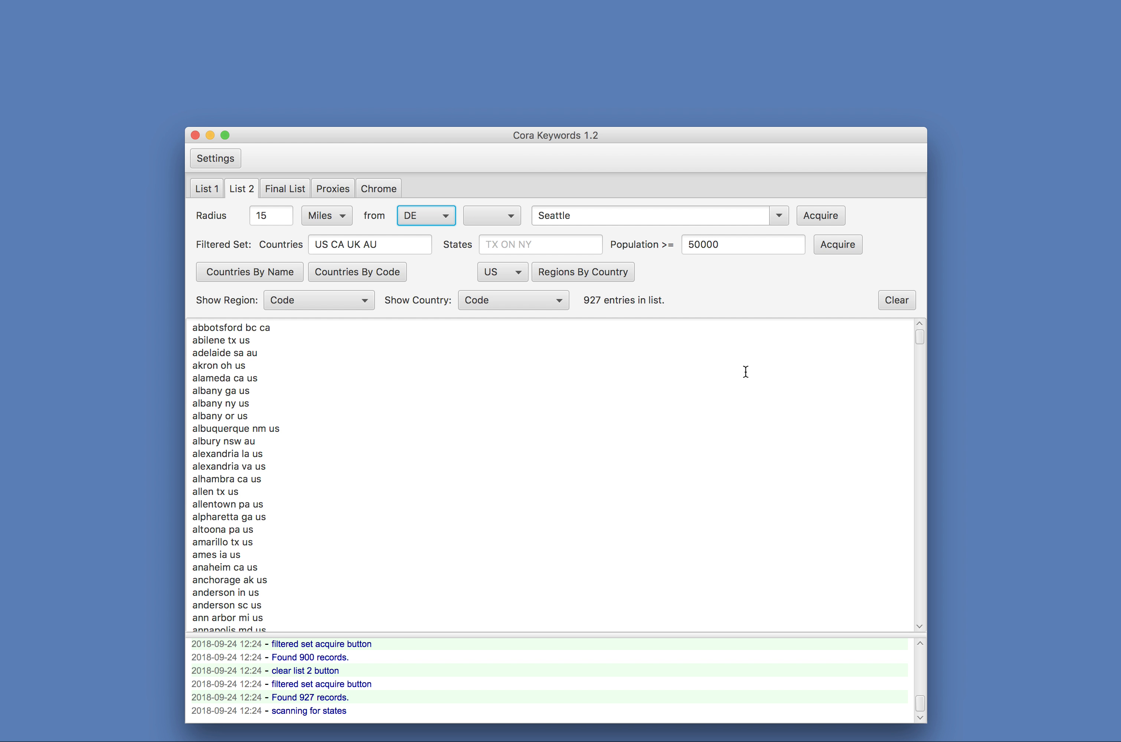
click(894, 299)
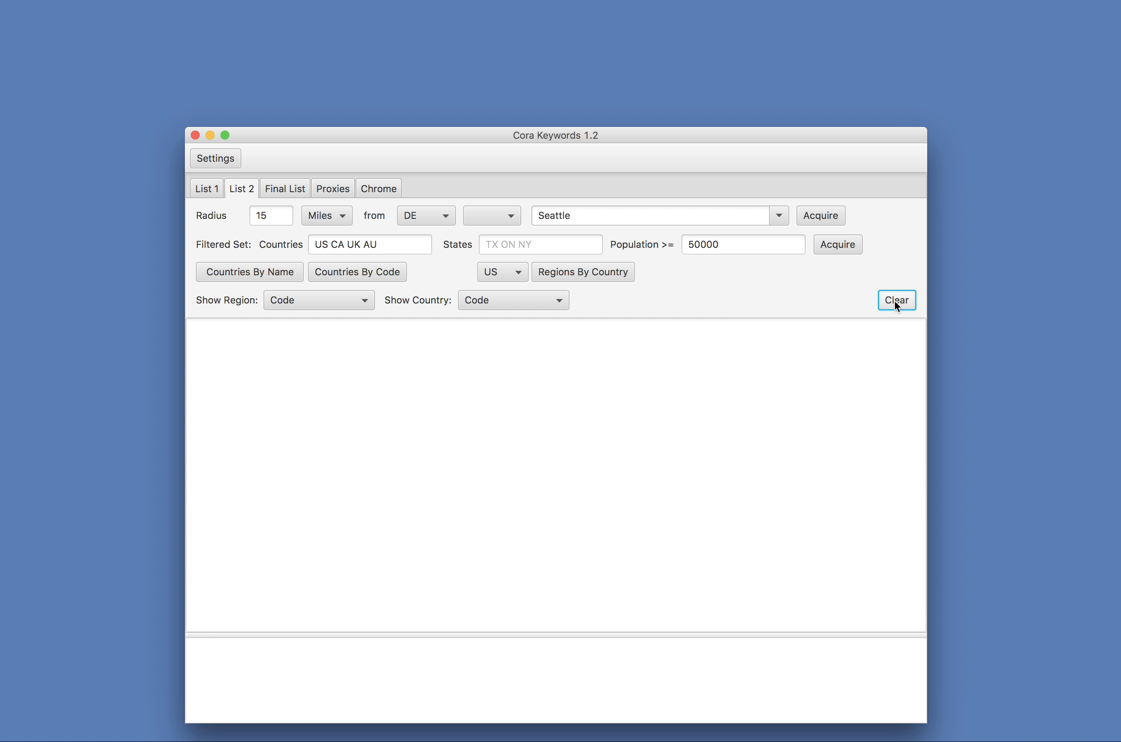
Step: Set the radius search's region to BE and city to Berlin, acquire the surrounding places and look through them
click(513, 217)
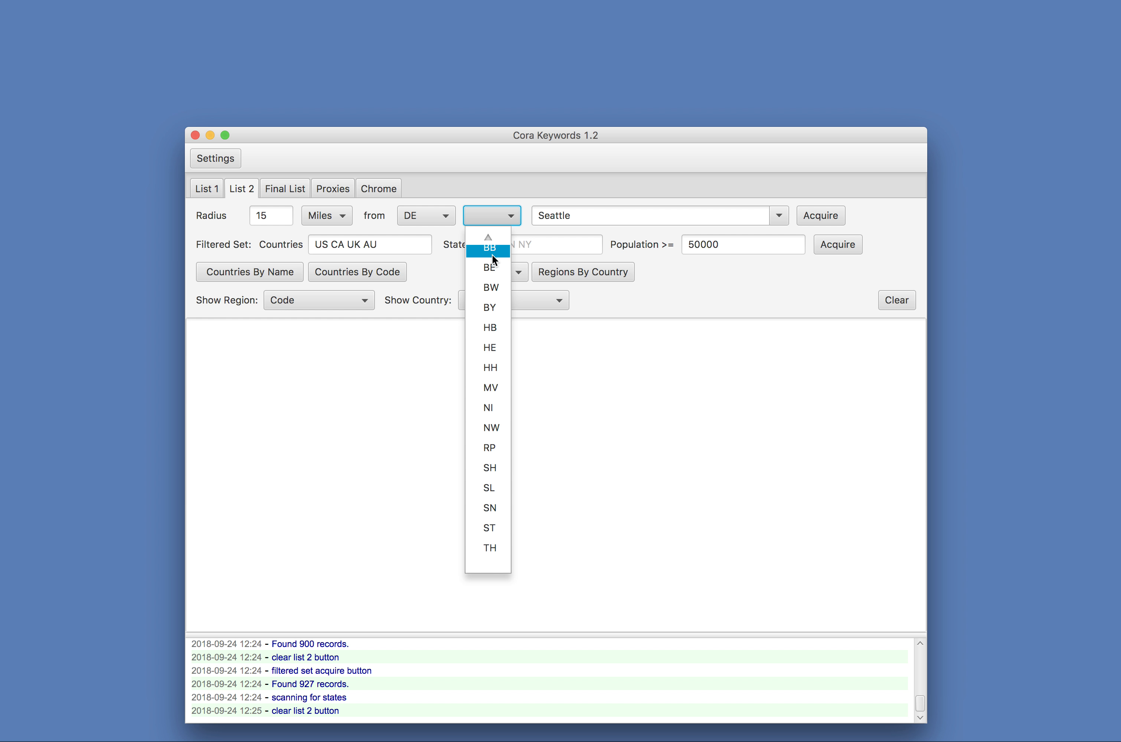
click(494, 268)
click(569, 216)
text(Be)
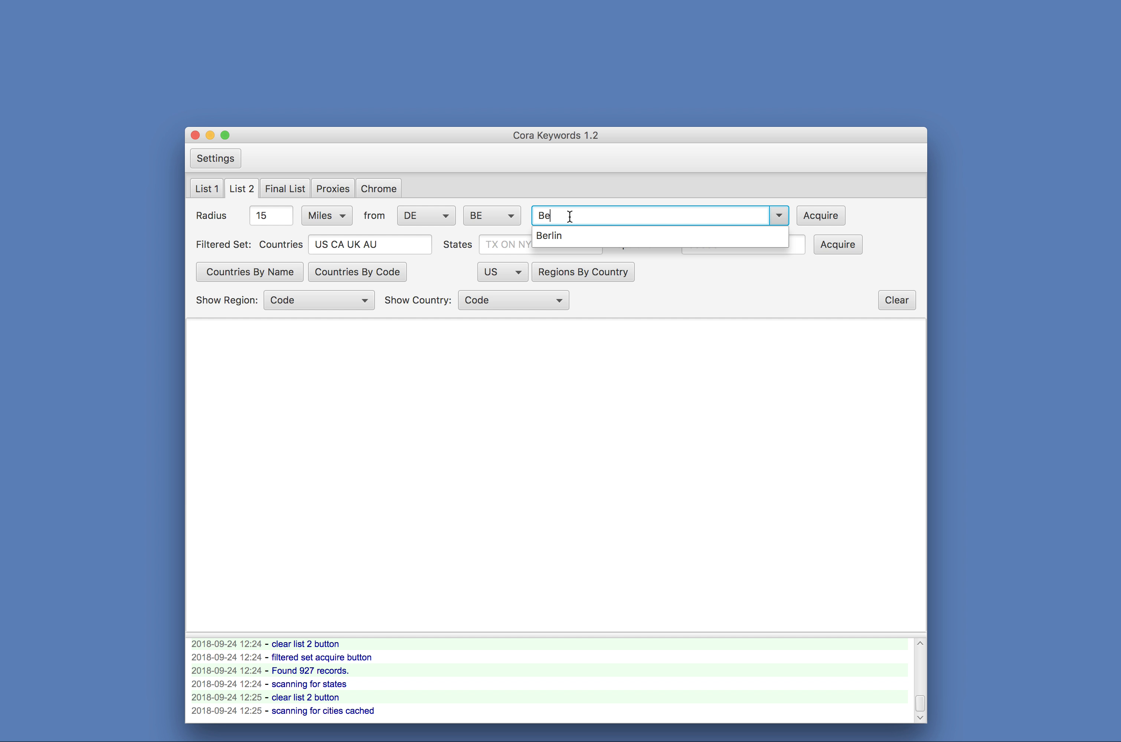
key(Down)
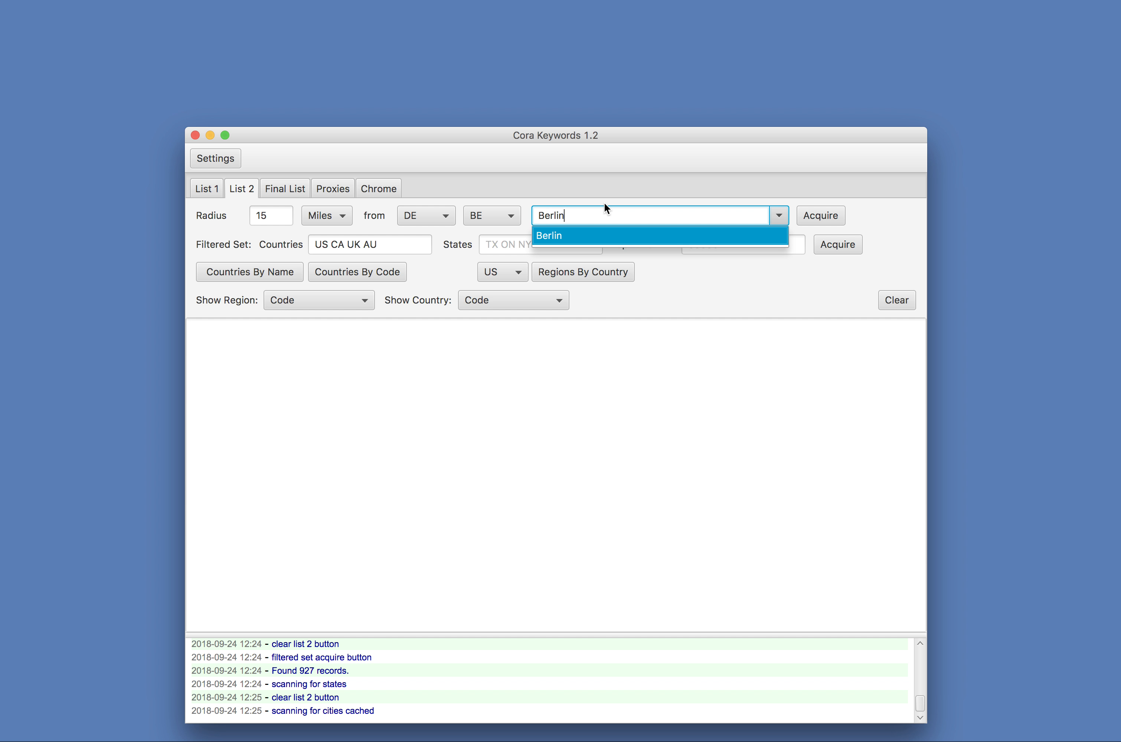
click(831, 214)
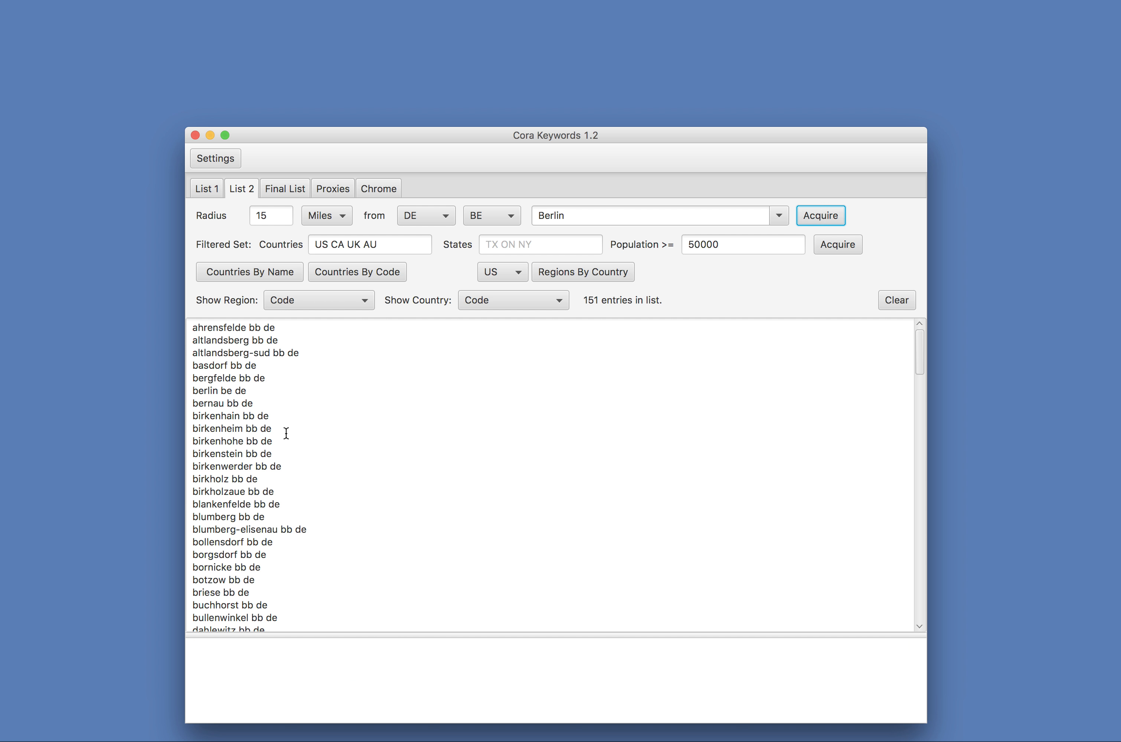
scroll(313, 434, down, 6)
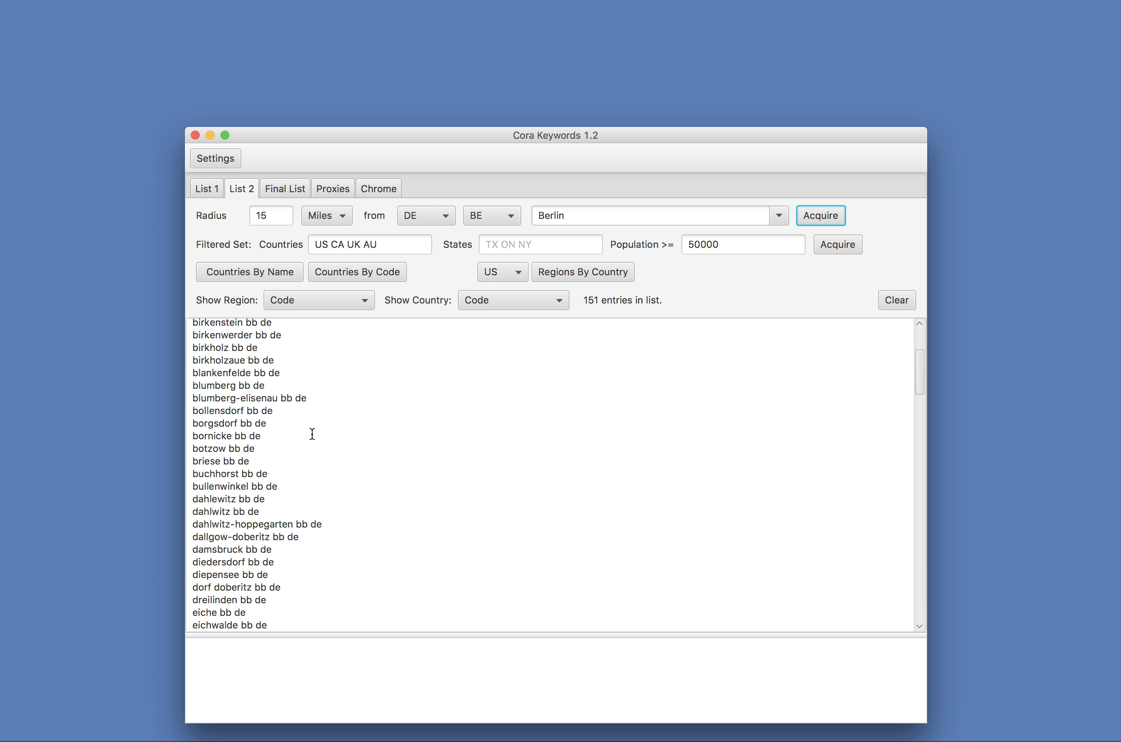
Step: Set the region and country displays to None, then clear List 2 and acquire the places around Berlin again
click(362, 301)
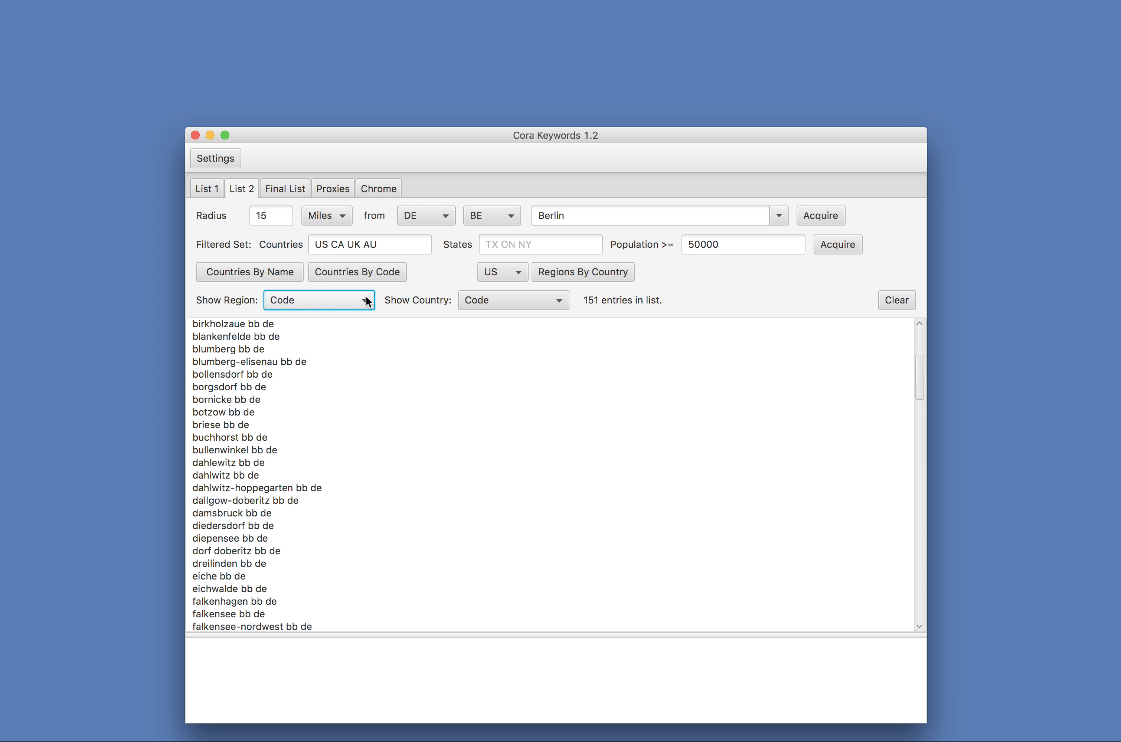
click(303, 284)
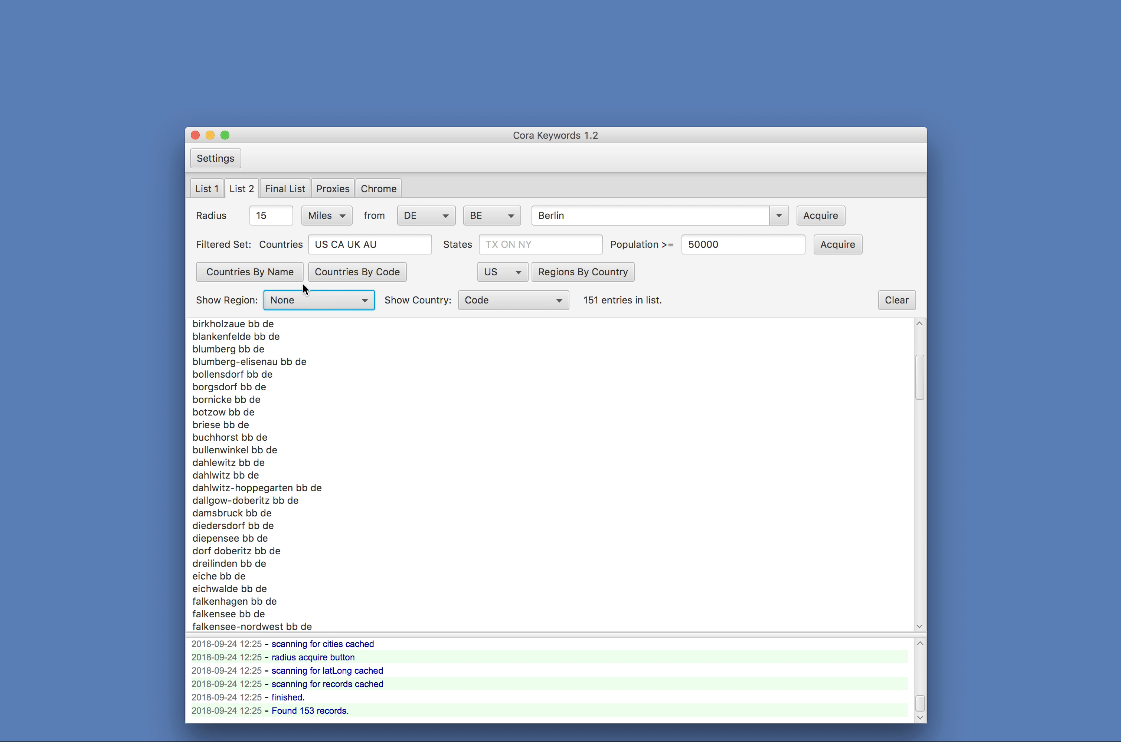
click(495, 300)
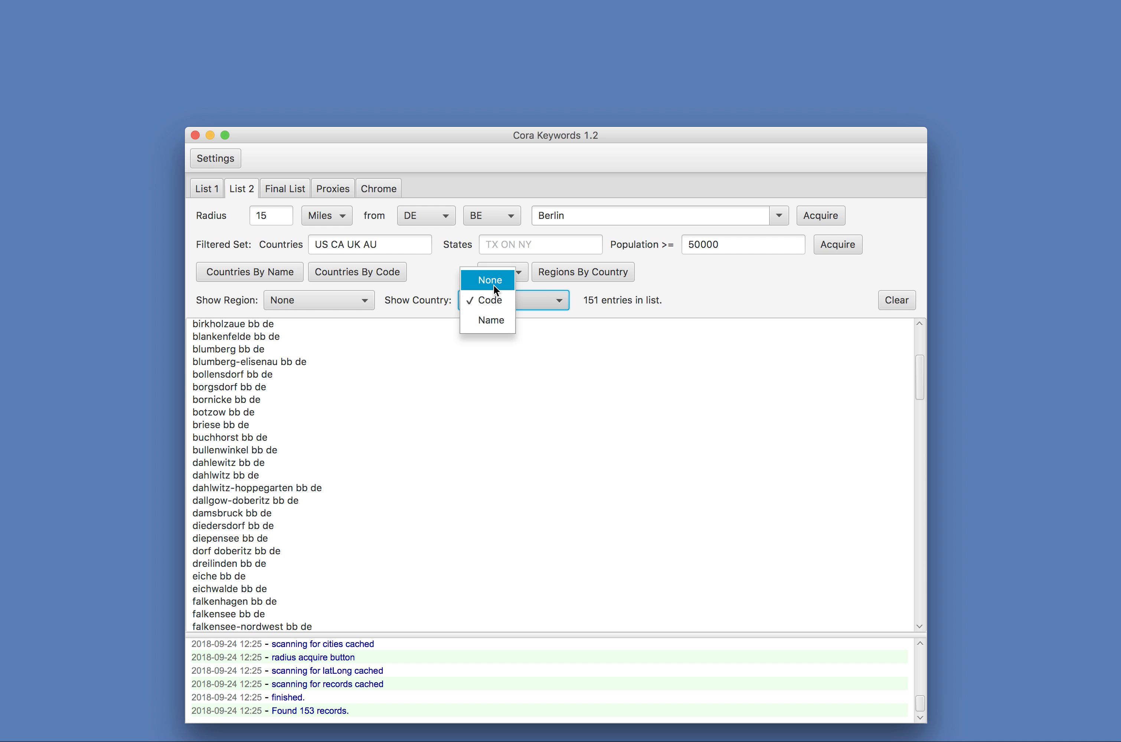
click(494, 287)
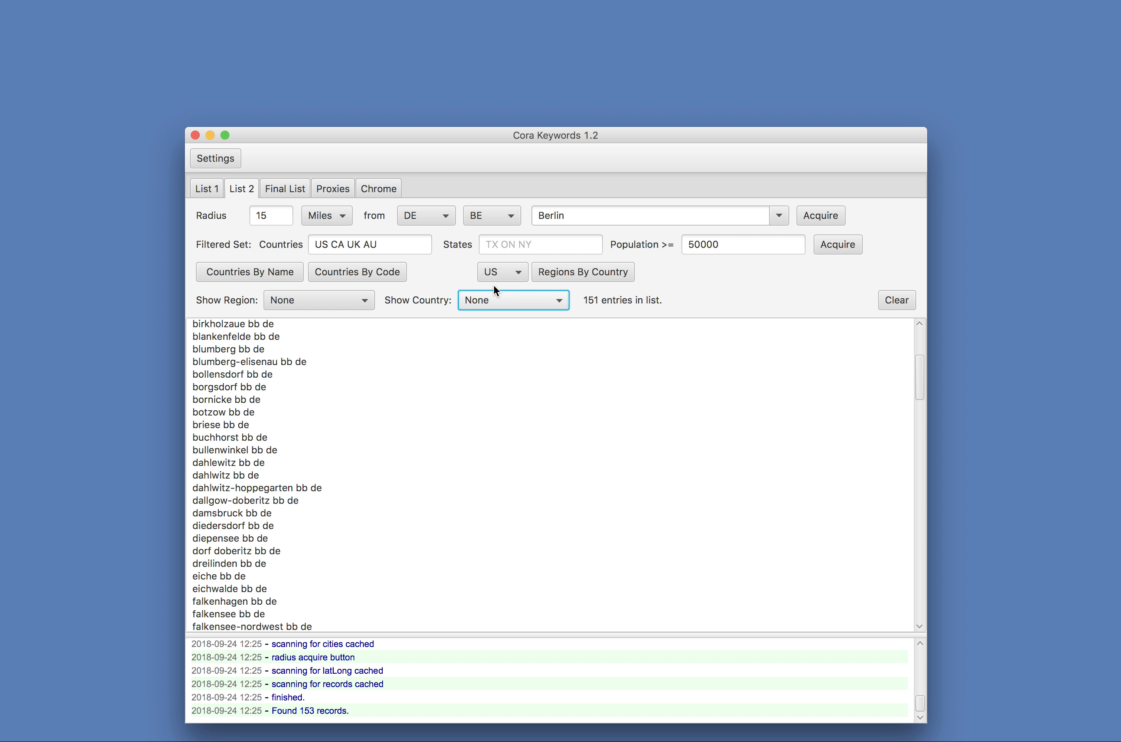
click(886, 295)
click(820, 214)
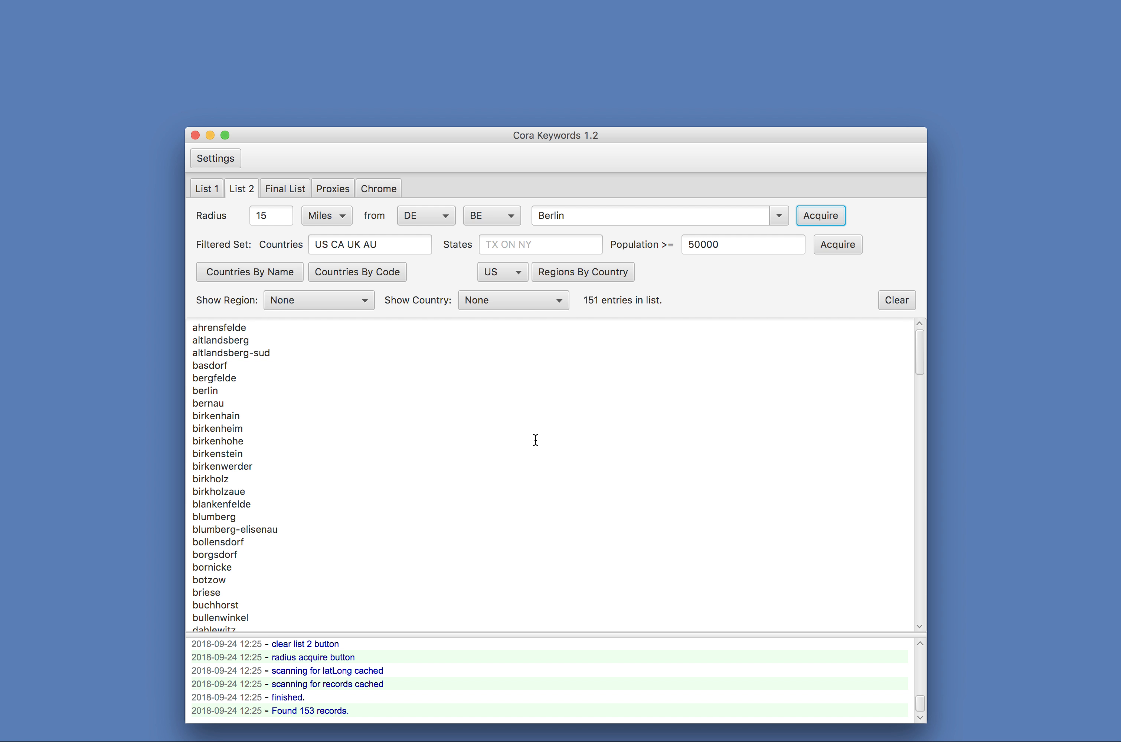
Step: In the Final List, select only the Heading Form, clear the old entries and add the standard combinations
click(274, 191)
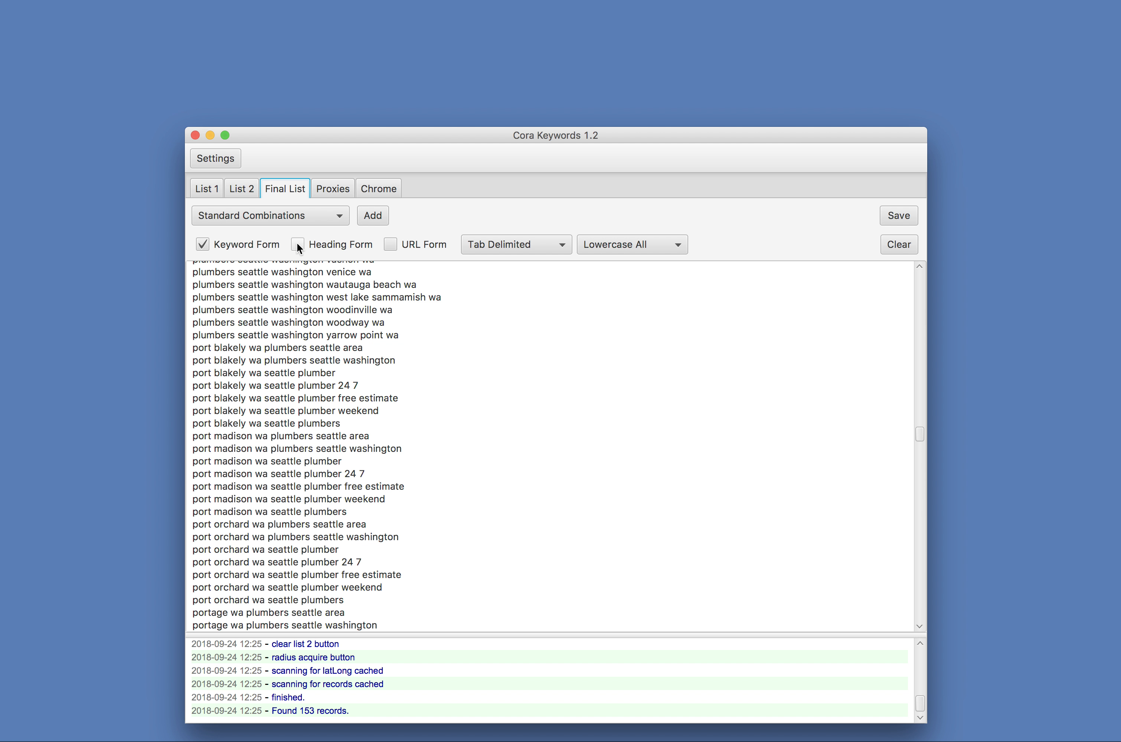
click(201, 245)
click(298, 244)
click(913, 248)
click(372, 219)
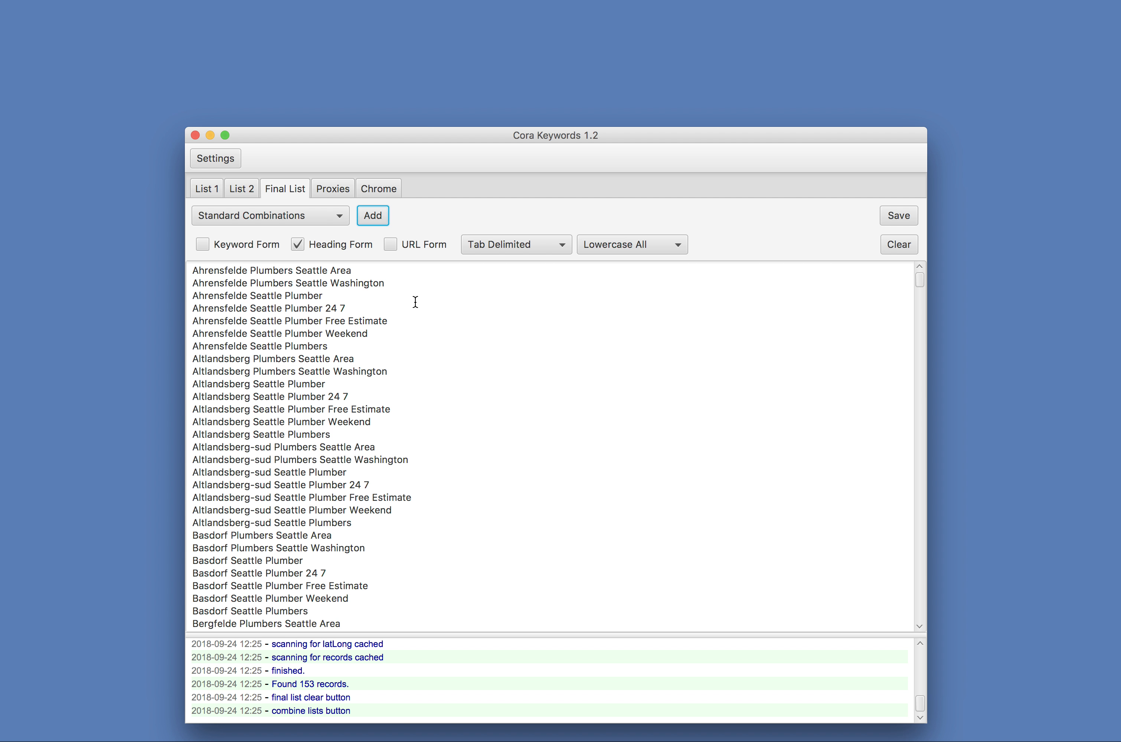
Step: Switch the output from Heading Form to URL Form, clearing the Final List and adding the standard combinations again
click(298, 244)
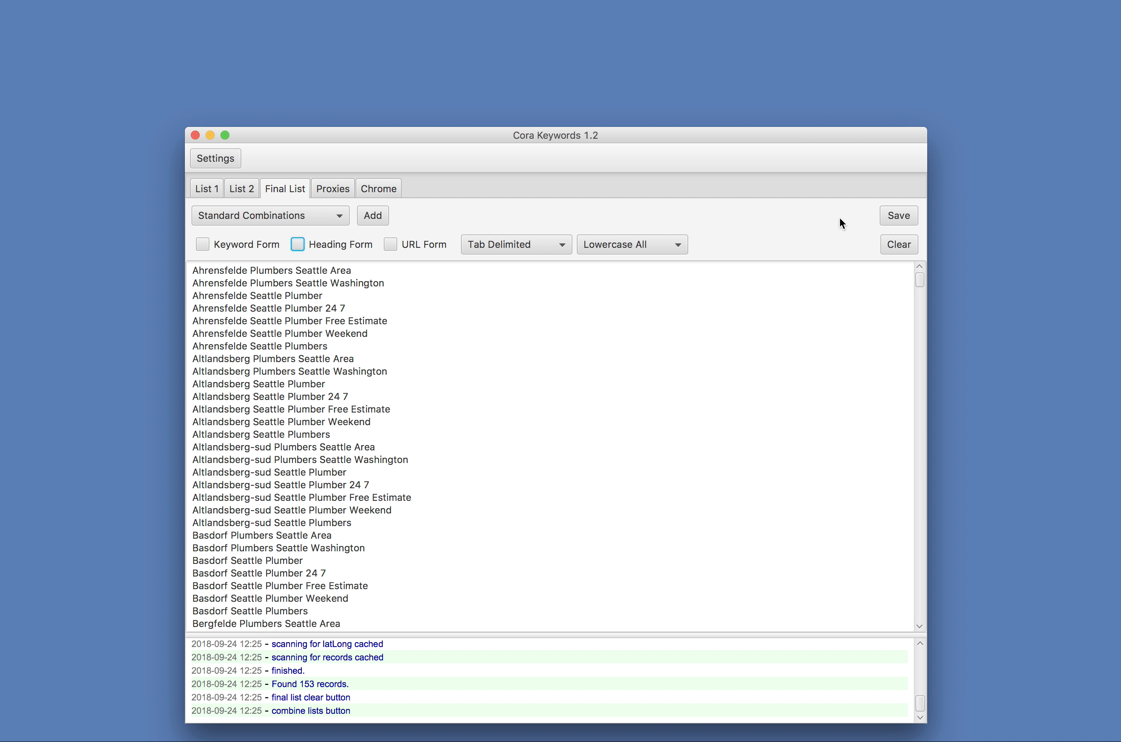
click(893, 245)
click(390, 244)
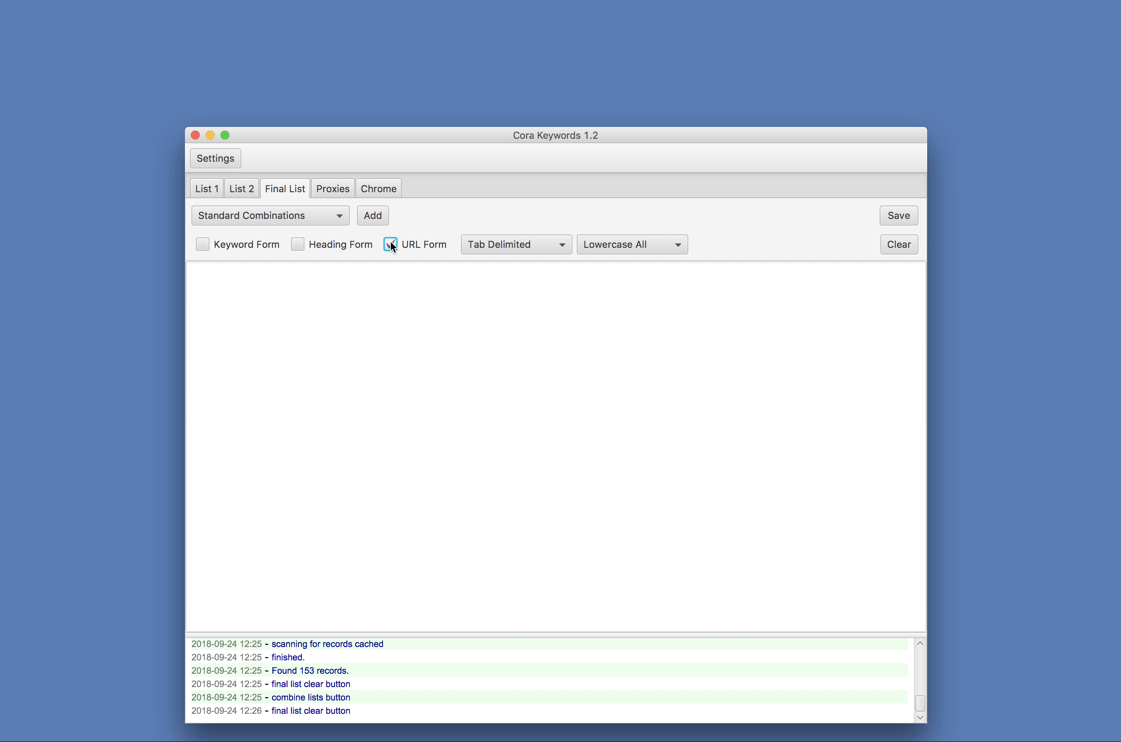
click(380, 215)
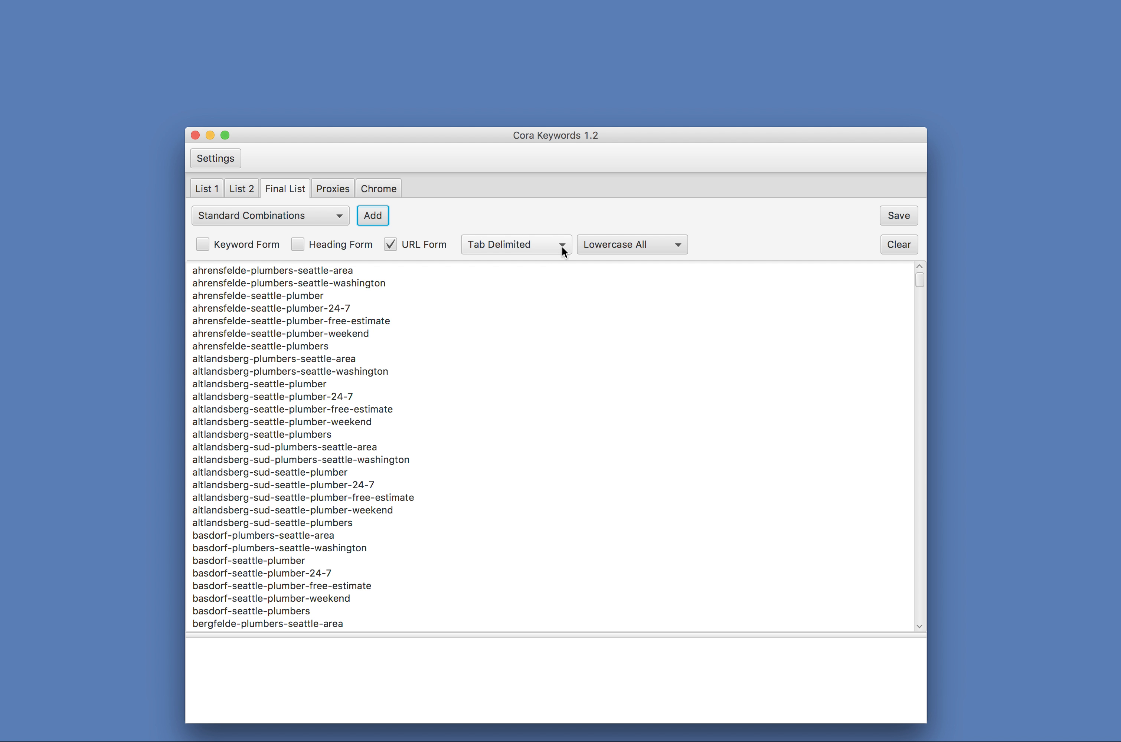
Step: Include the Heading and Keyword Forms alongside the URL Form, then clear the Final List and regenerate the combinations
click(299, 244)
click(204, 248)
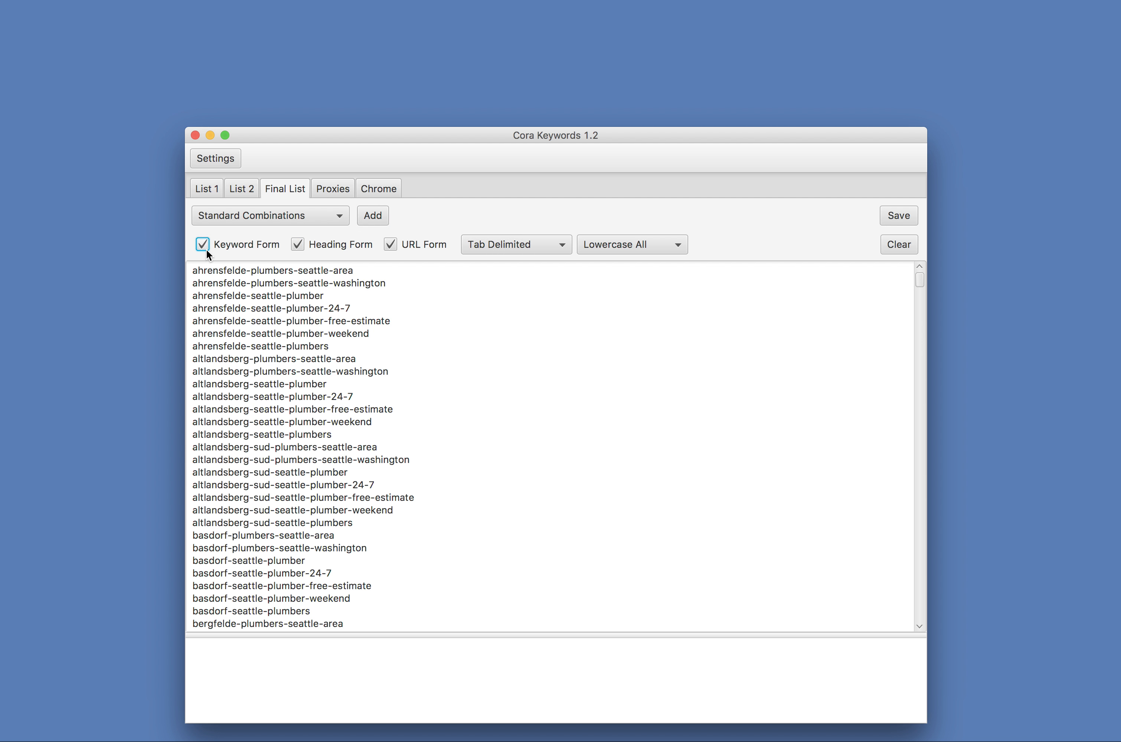
click(907, 244)
click(368, 215)
click(368, 216)
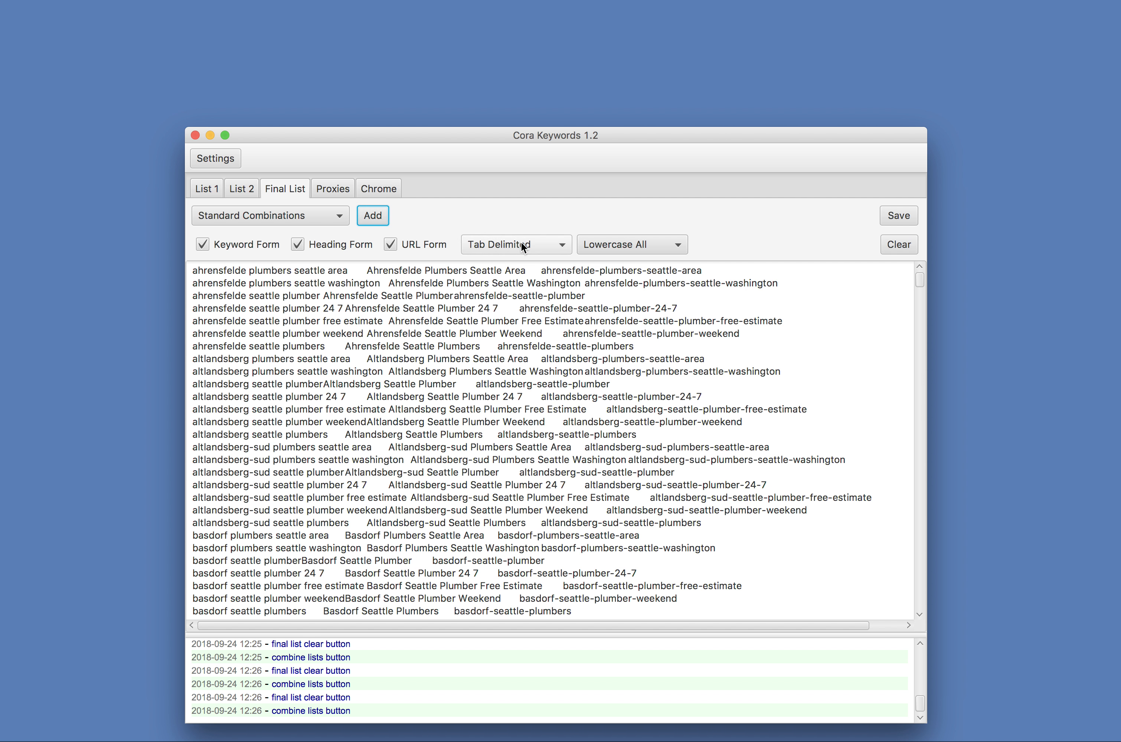
Step: Change the delimiter to Comma Delimited, then clear the Final List and add the standard combinations again
click(534, 240)
click(535, 256)
click(893, 242)
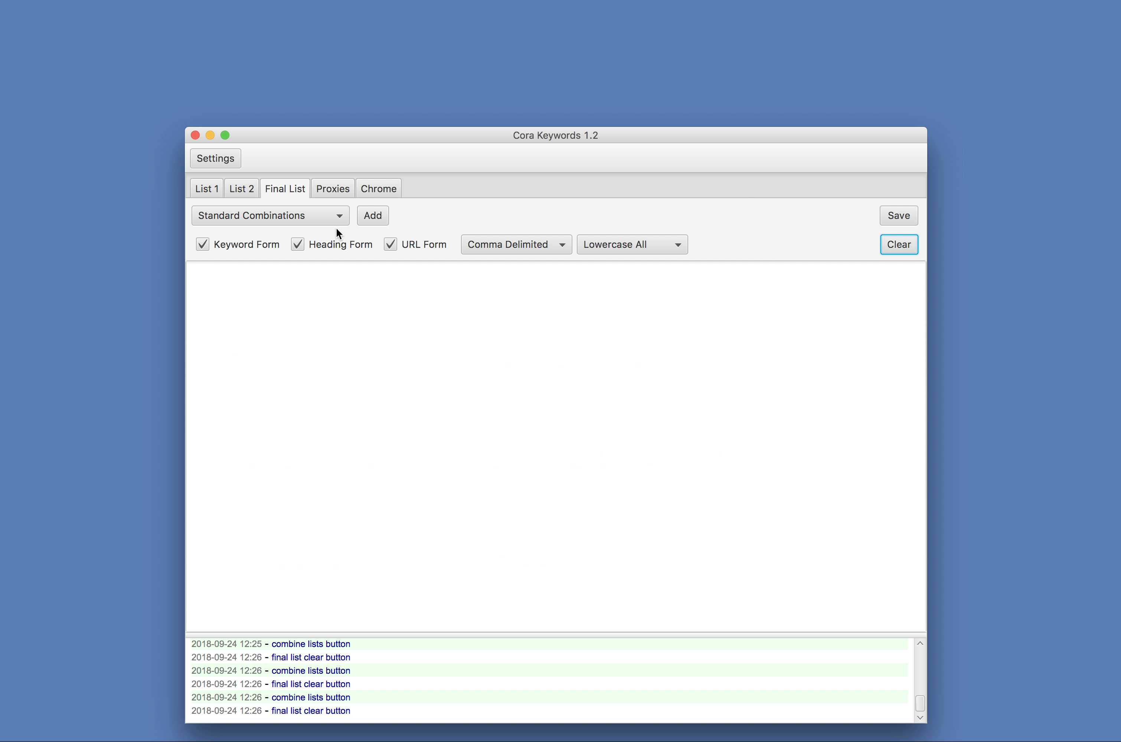
click(365, 217)
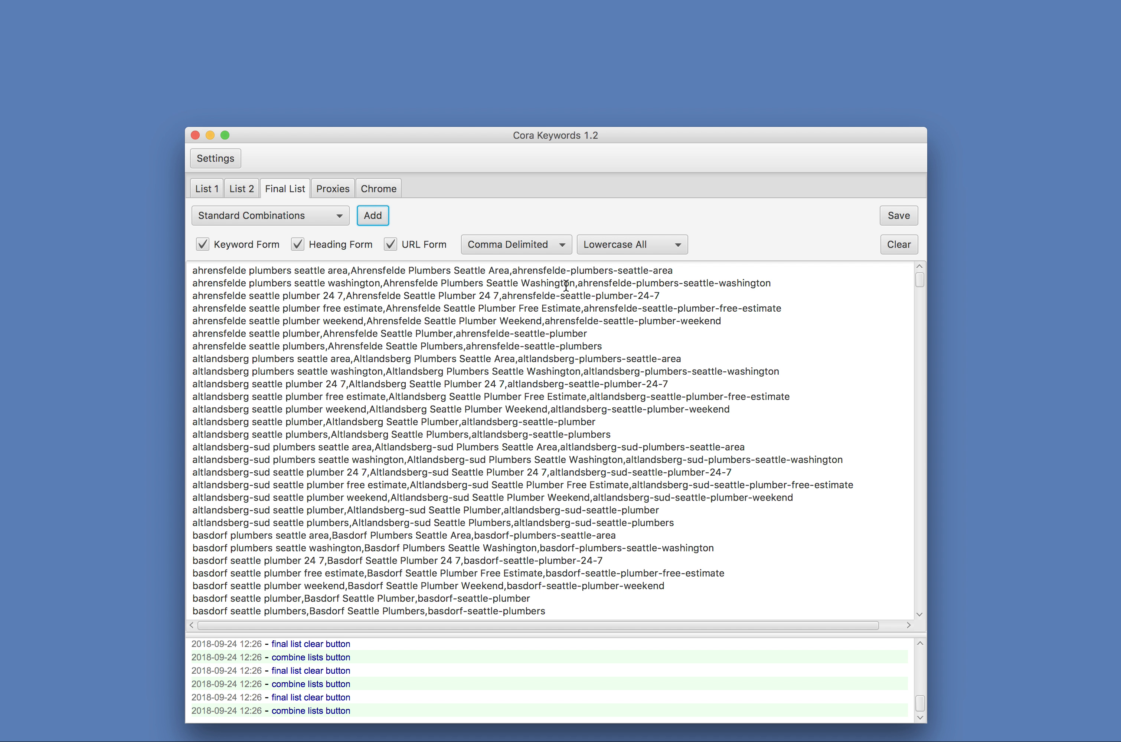